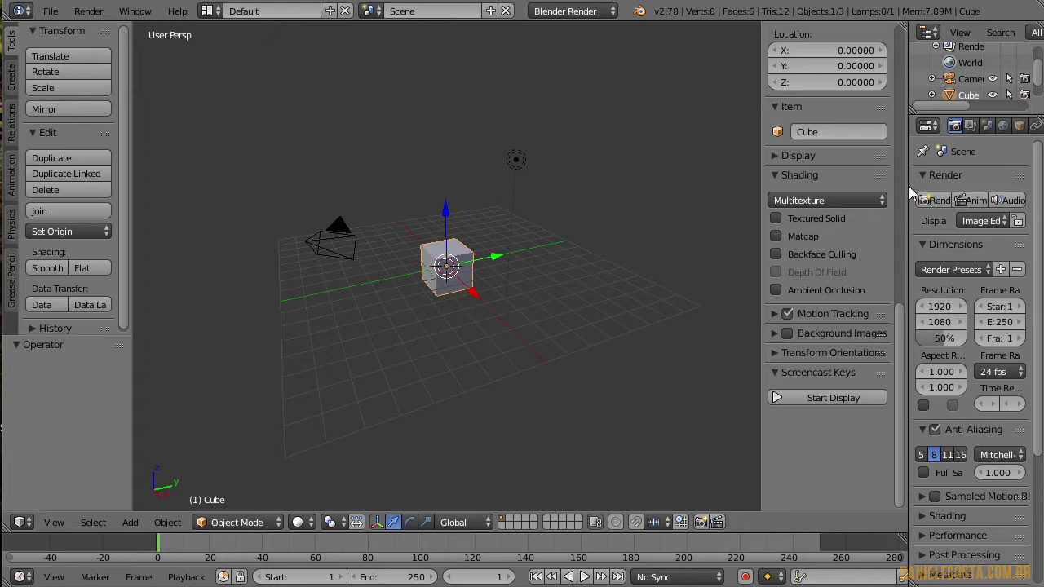
- Enlarge the Outliner area and change its editor type to the UV/Image Editor
middle_drag(487, 342, 466, 268)
scroll(466, 269, up, 4)
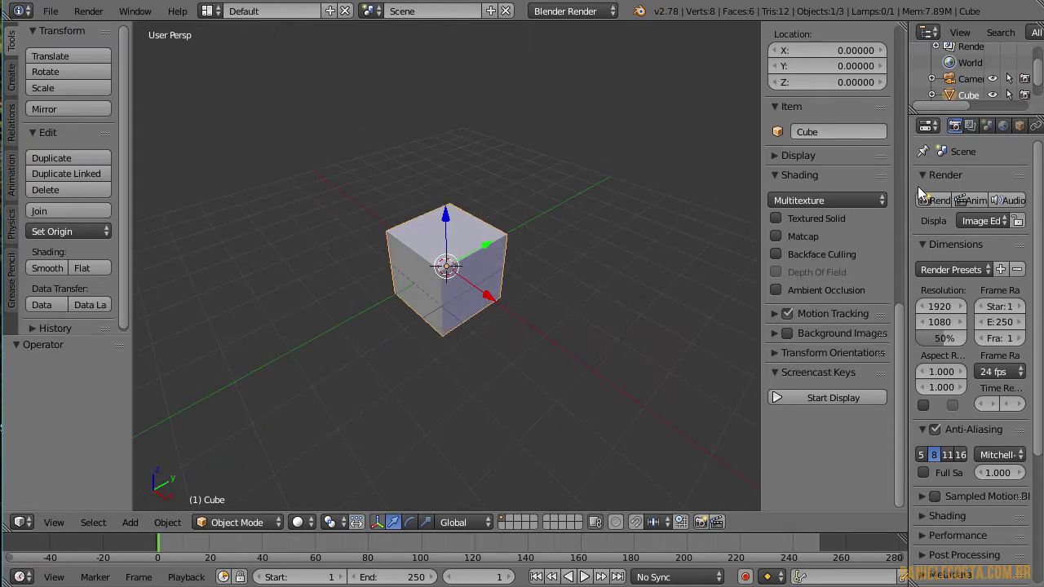
drag(906, 202, 788, 204)
drag(936, 124, 905, 264)
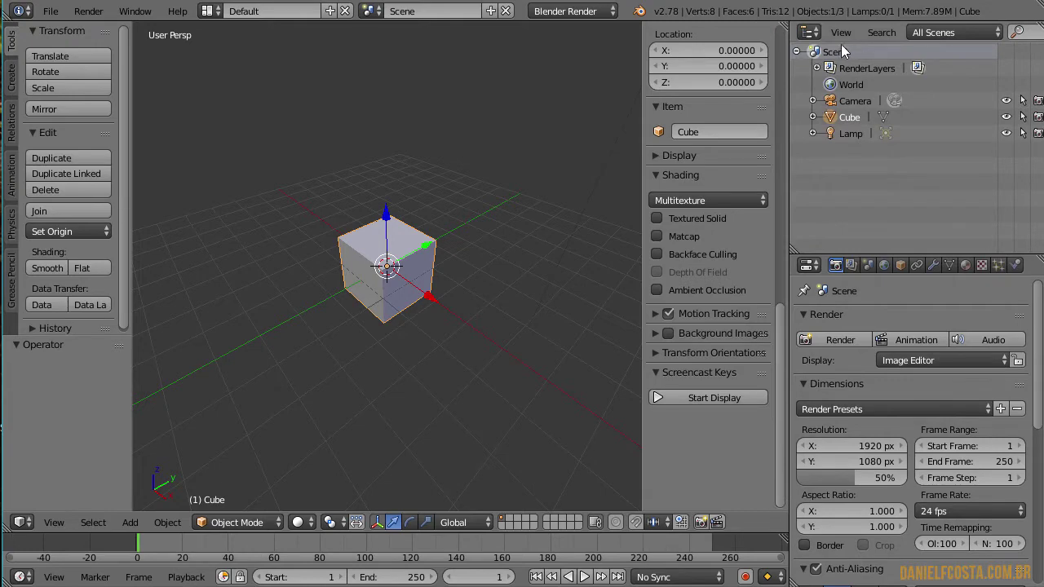
click(808, 32)
click(806, 33)
click(806, 33)
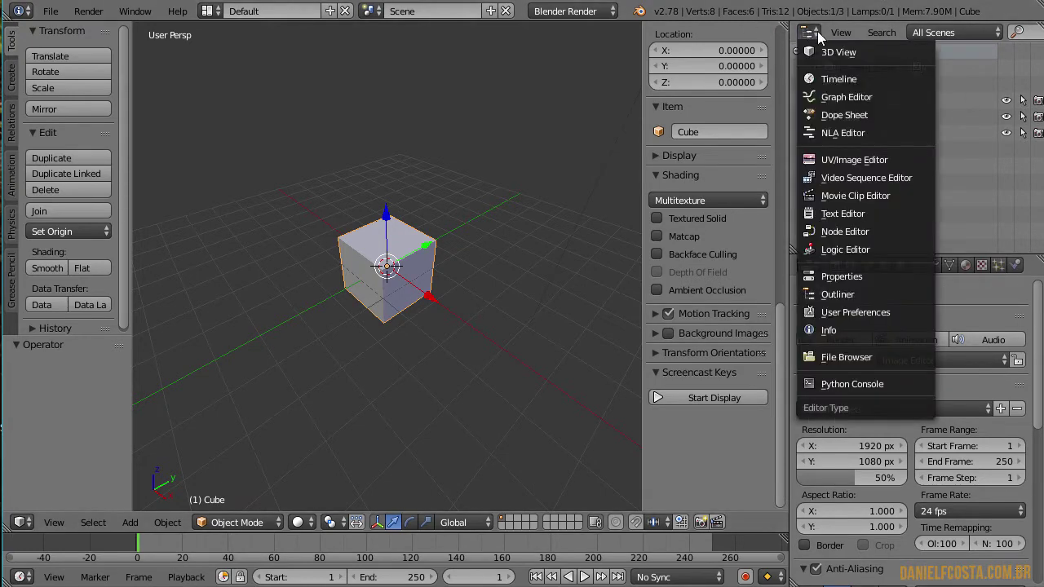
click(851, 159)
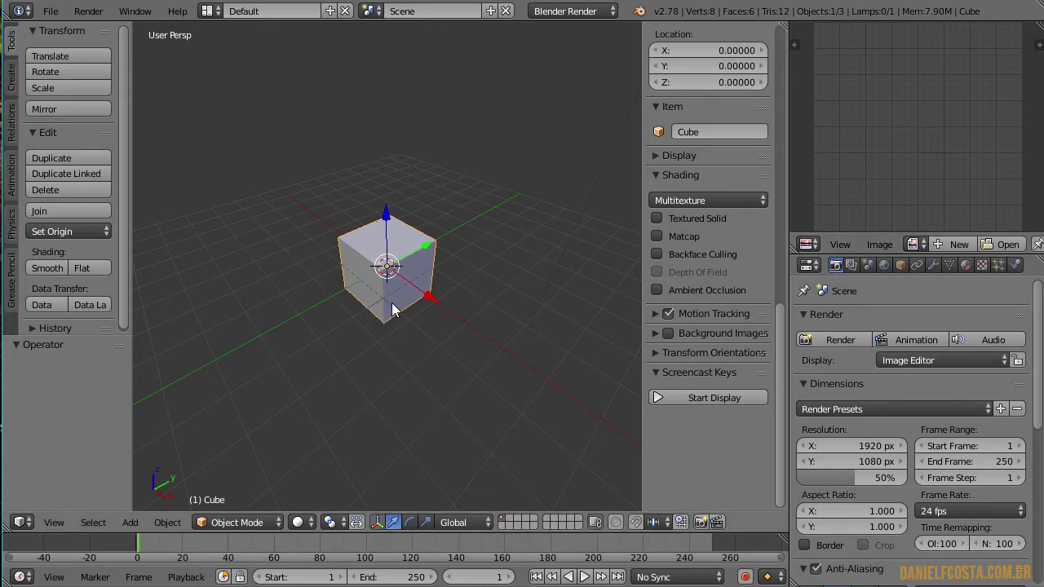
- Enter Edit Mode on the cube and deselect all of its geometry
mouse_move(396, 301)
middle_down()
mouse_move(394, 275)
mouse_move(412, 310)
middle_up()
key(Tab)
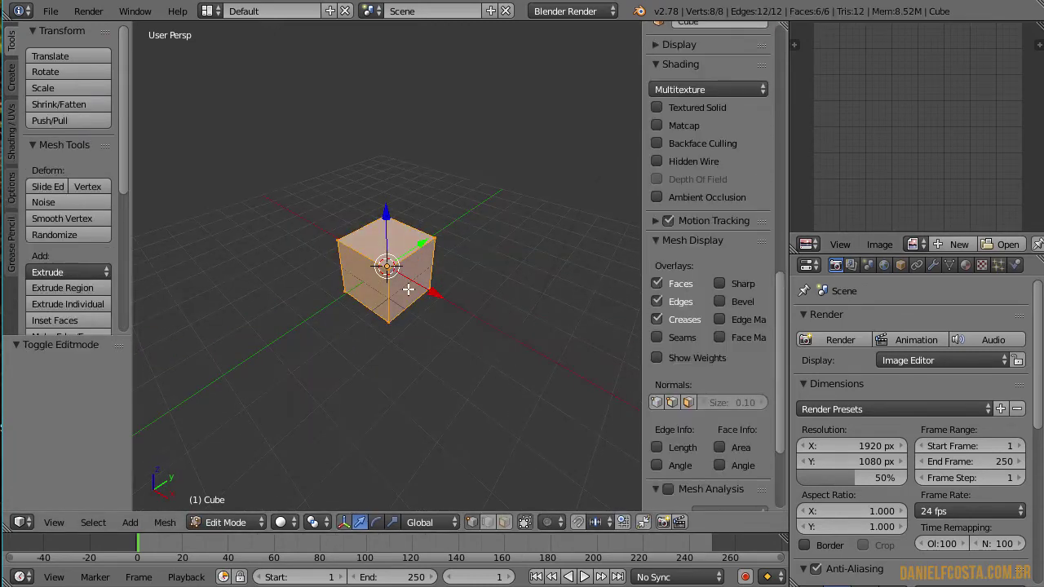
key(a)
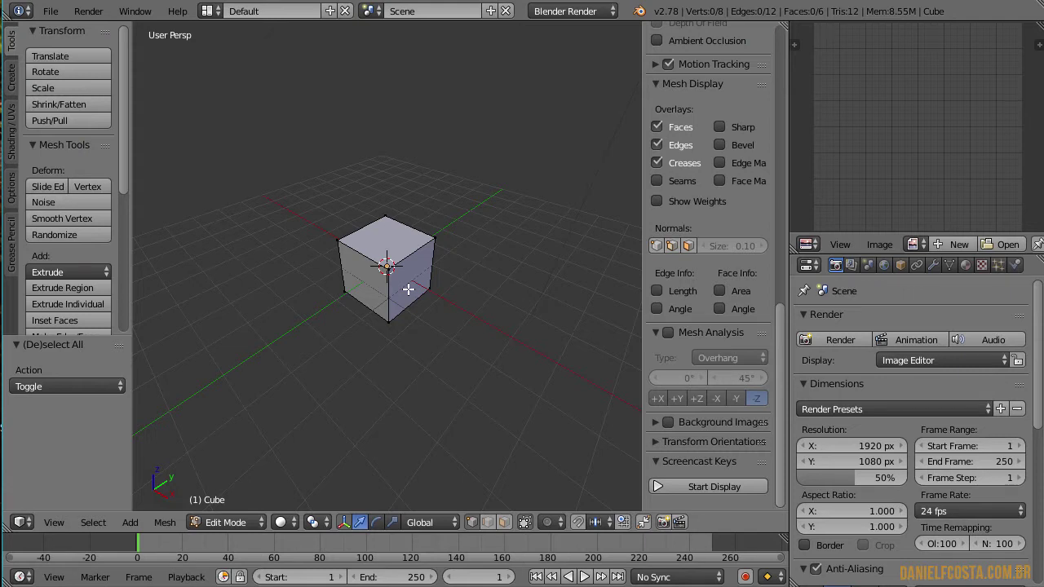
- Select the four corner vertices of the cube's top face
mouse_move(399, 275)
middle_down()
mouse_move(391, 245)
mouse_move(323, 213)
mouse_move(409, 286)
middle_up()
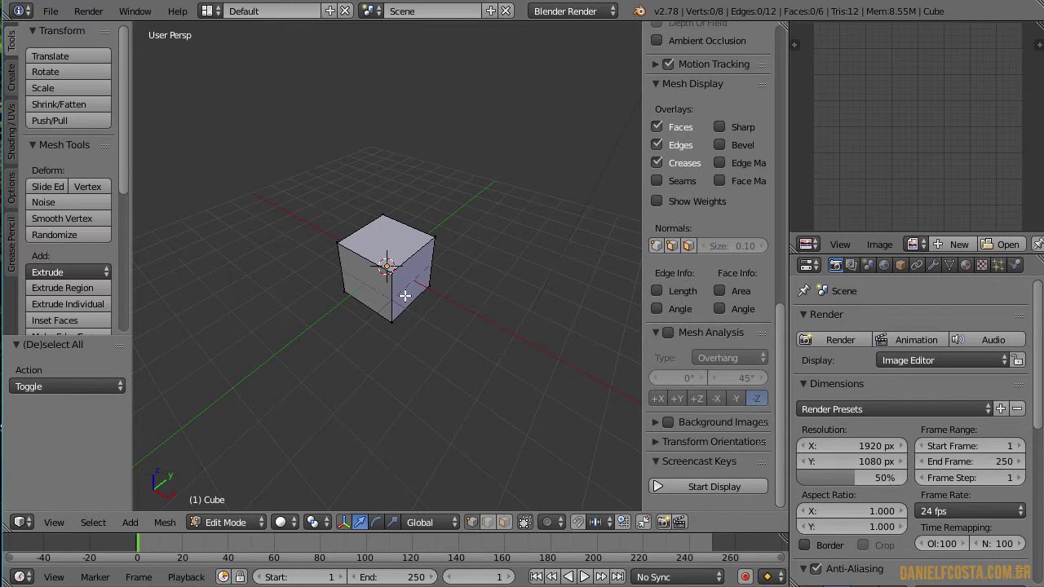
scroll(440, 282, up, 1)
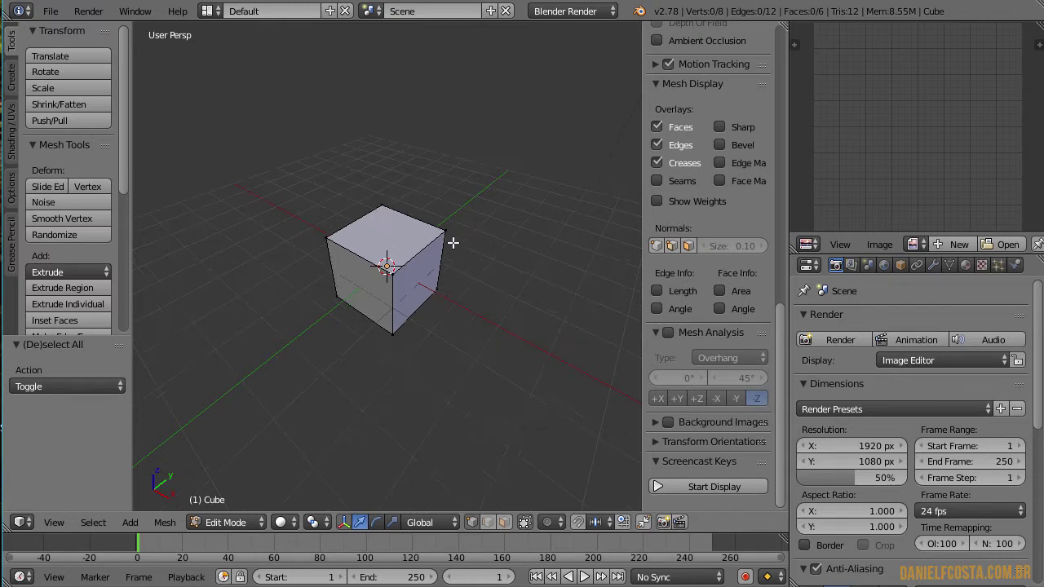
right_click(448, 229)
shift+right_click(391, 261)
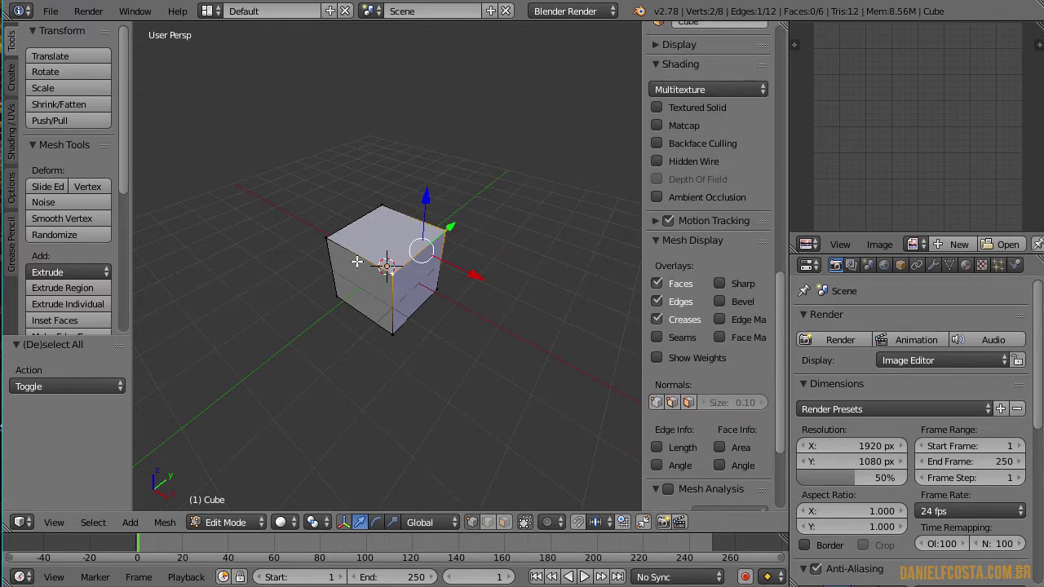
shift+right_click(326, 242)
shift+right_click(380, 206)
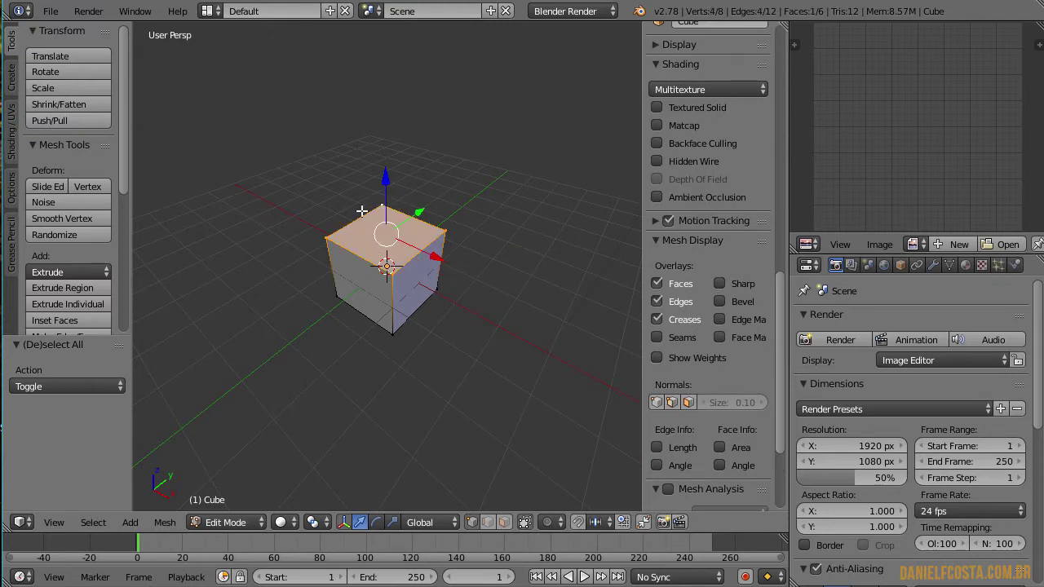
- In edge select mode, mark the cube's four vertical edges and its top edges except the +Y one as seams
click(487, 522)
key(a)
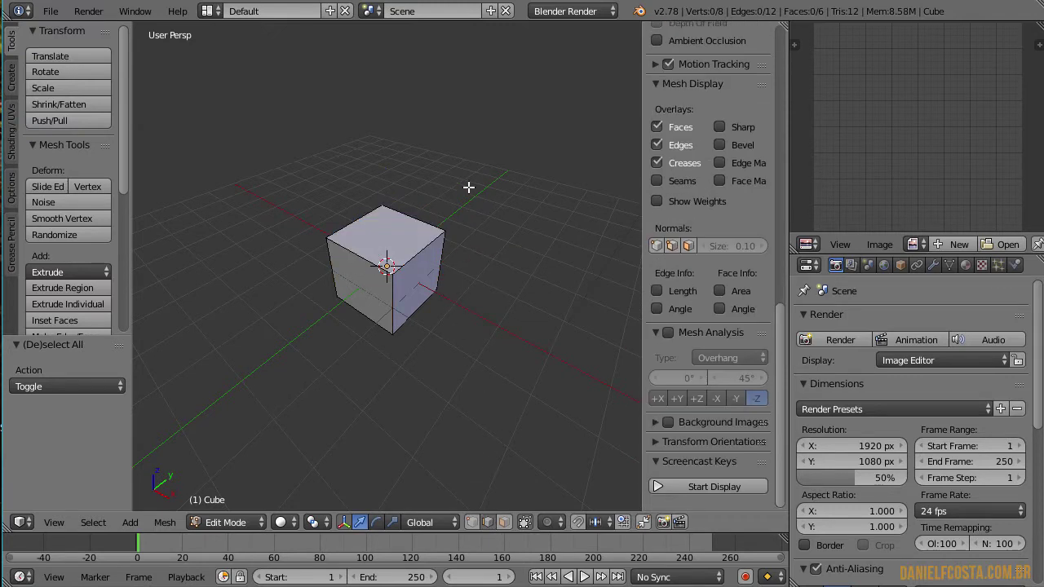
right_click(414, 249)
shift+right_click(360, 255)
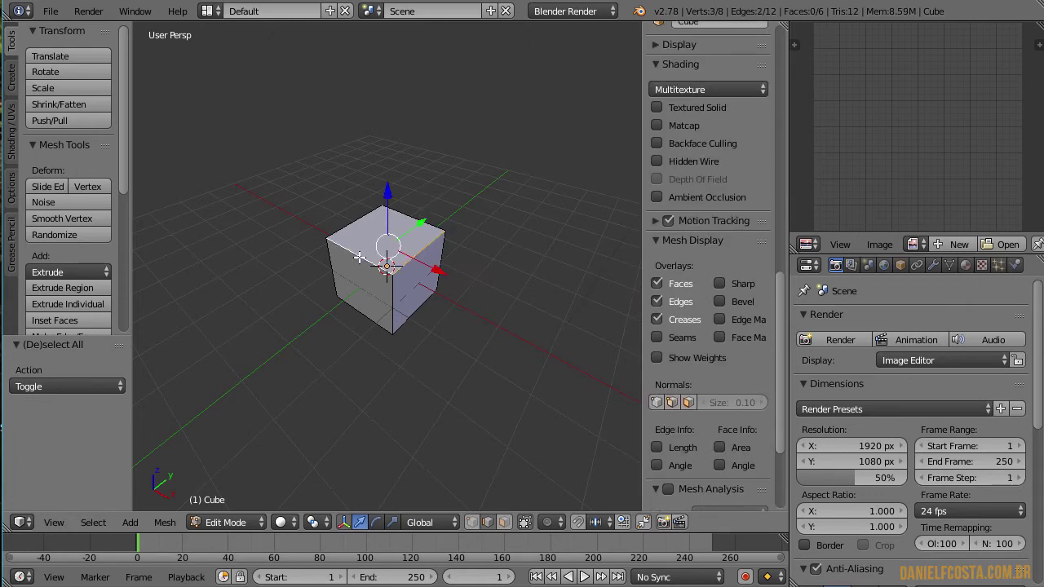
shift+right_click(365, 220)
middle_drag(519, 296, 363, 283)
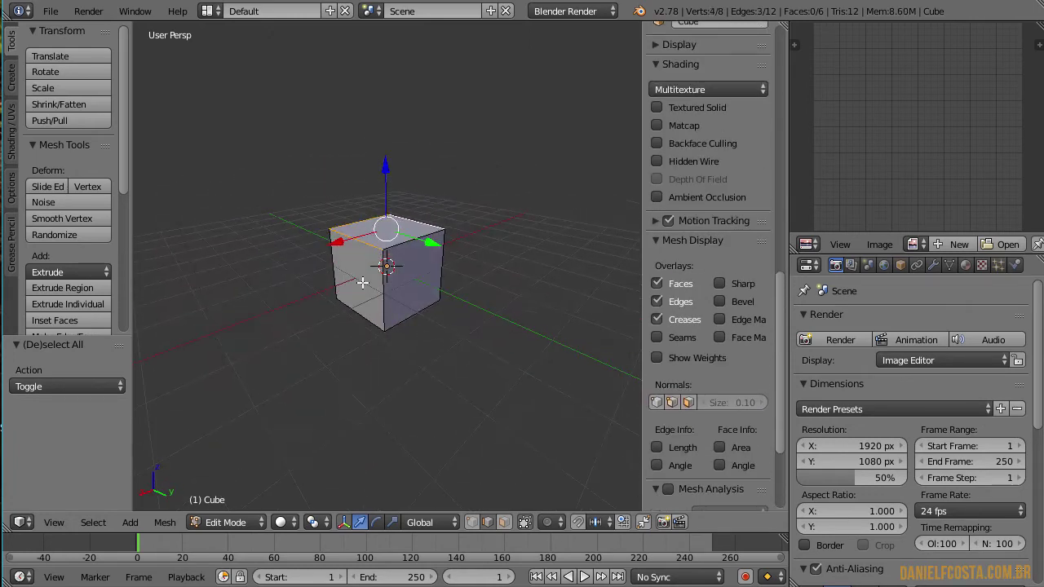
middle_drag(435, 324, 321, 298)
shift+right_click(374, 292)
shift+right_click(417, 293)
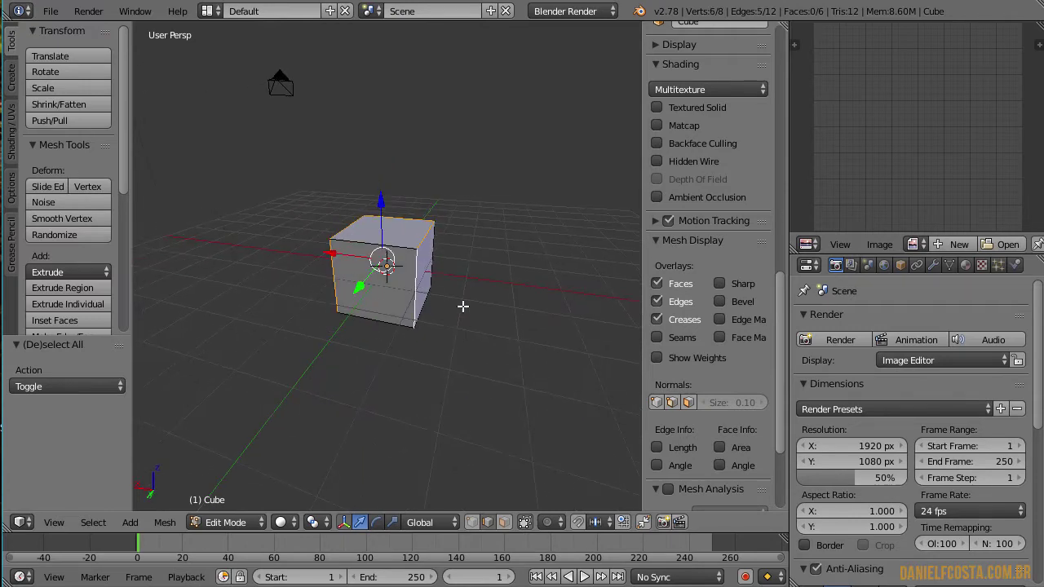
middle_drag(464, 305, 310, 308)
shift+right_click(431, 280)
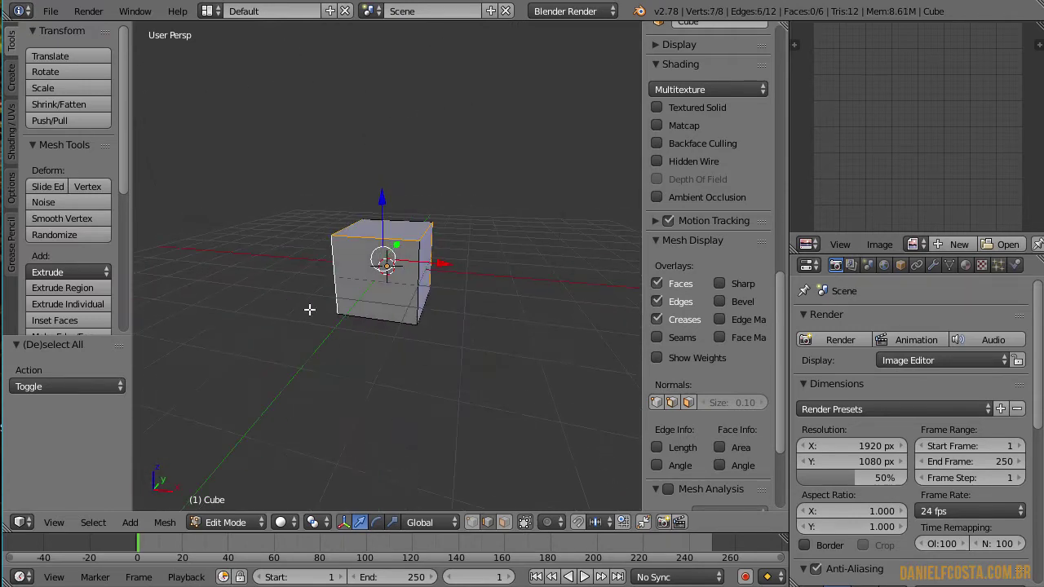
shift+right_click(423, 287)
middle_drag(440, 301, 357, 341)
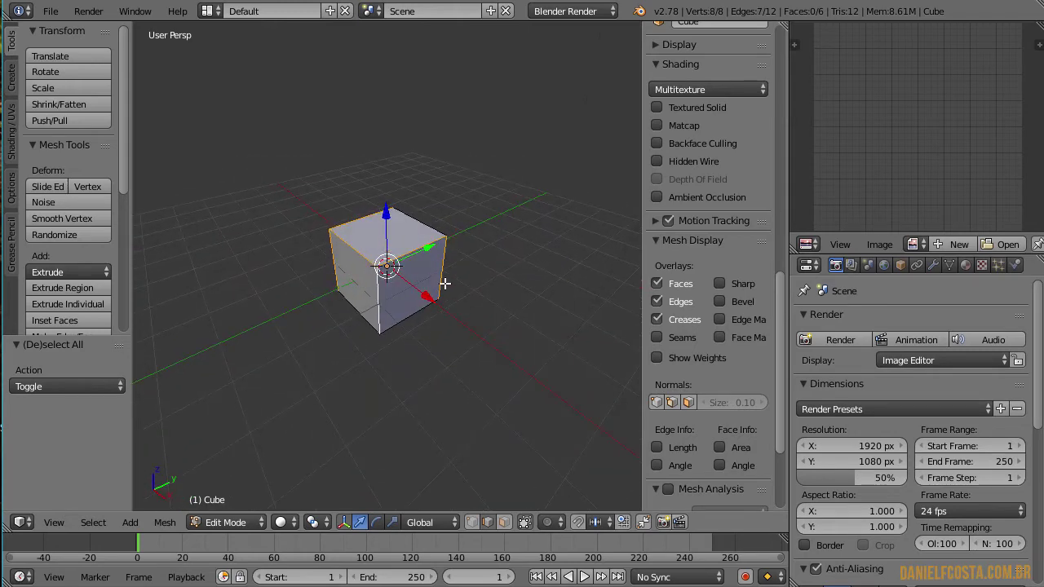
key(ctrl+e)
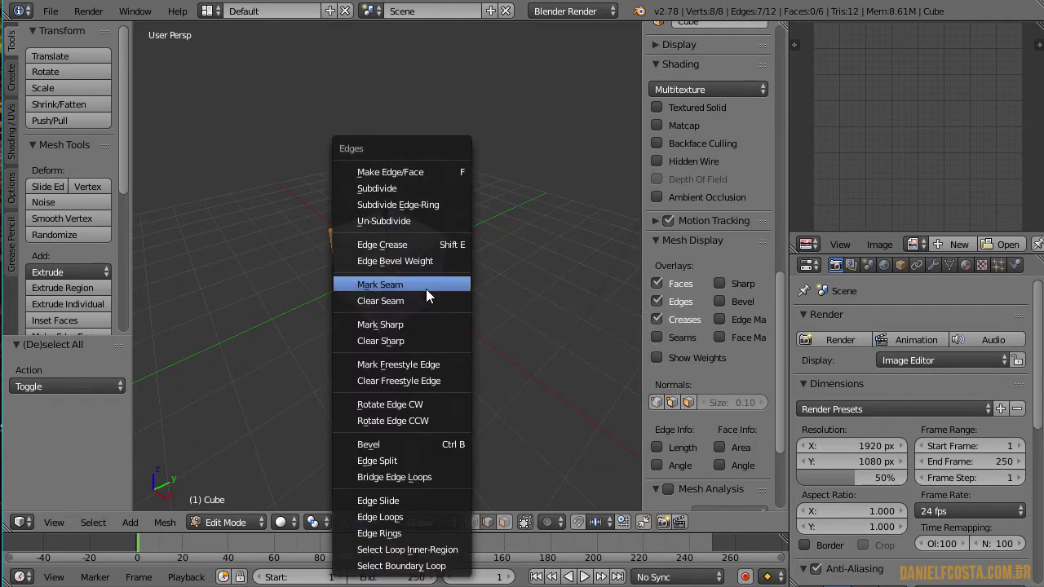
click(422, 284)
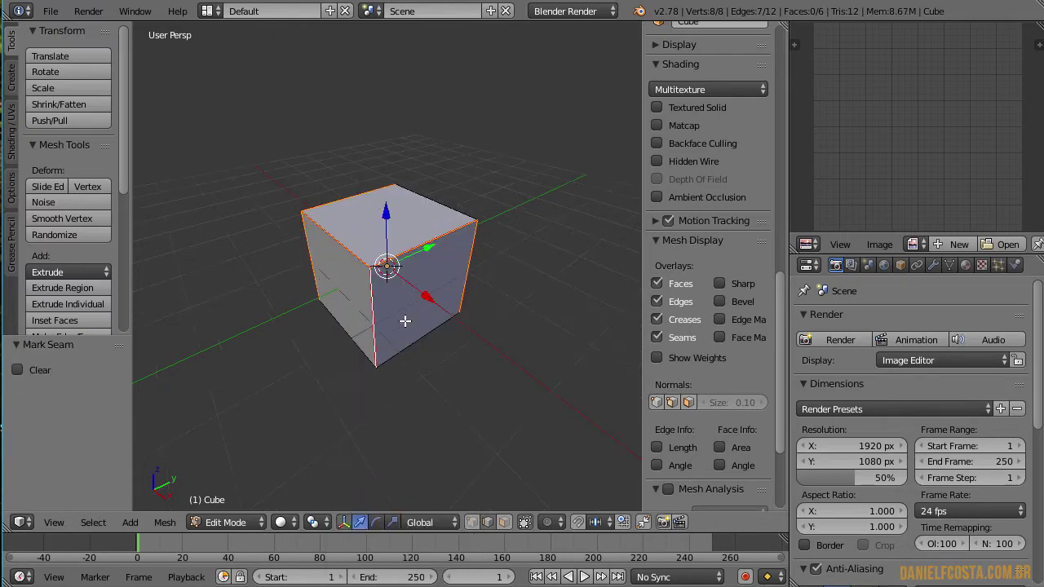
- Select the cube's entire mesh and apply Unwrap to lay out its faces along the marked seams
key(a)
middle_drag(408, 319, 421, 345)
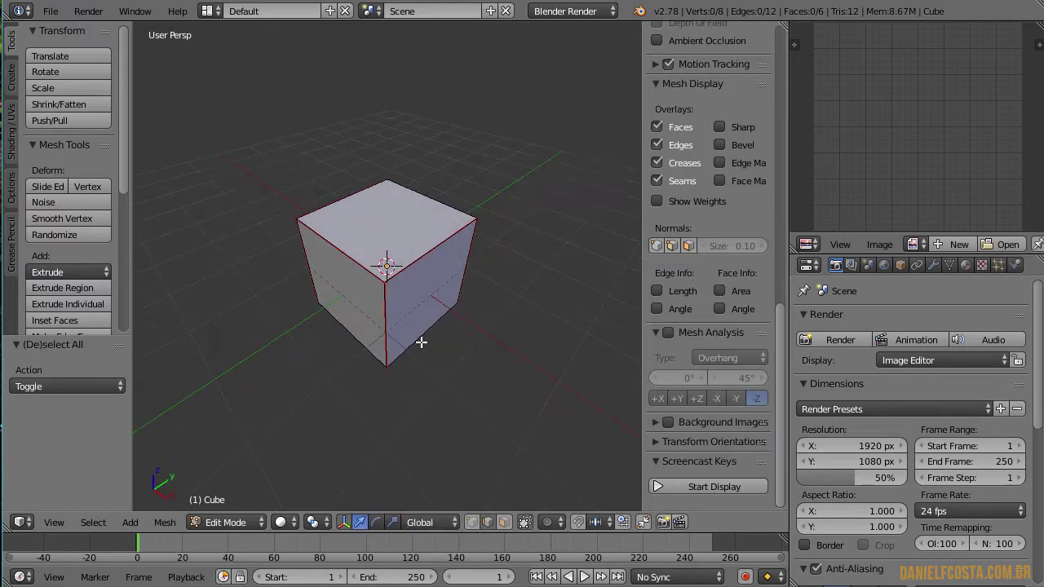
scroll(351, 320, up, 4)
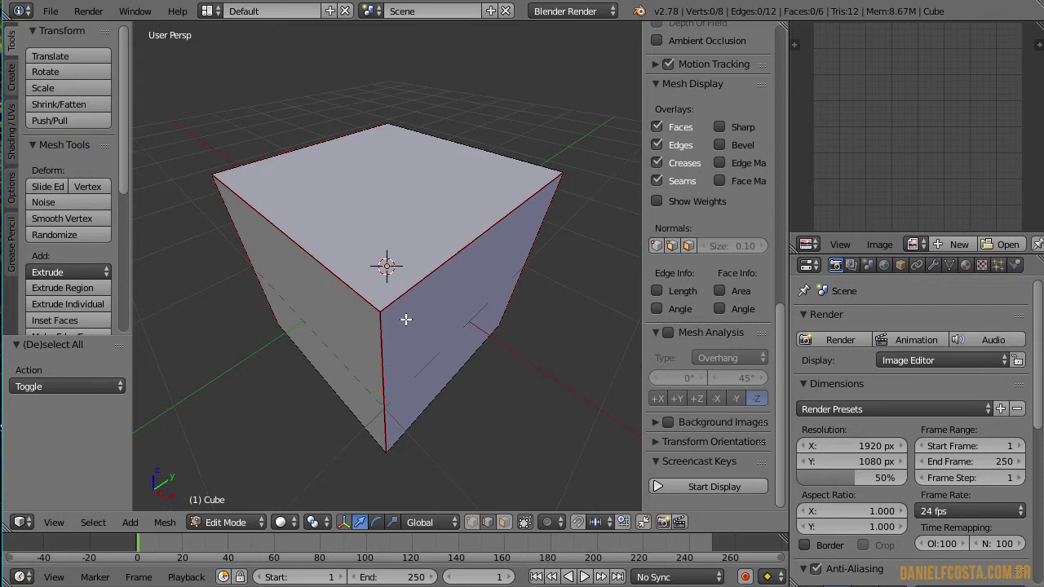
scroll(408, 322, down, 5)
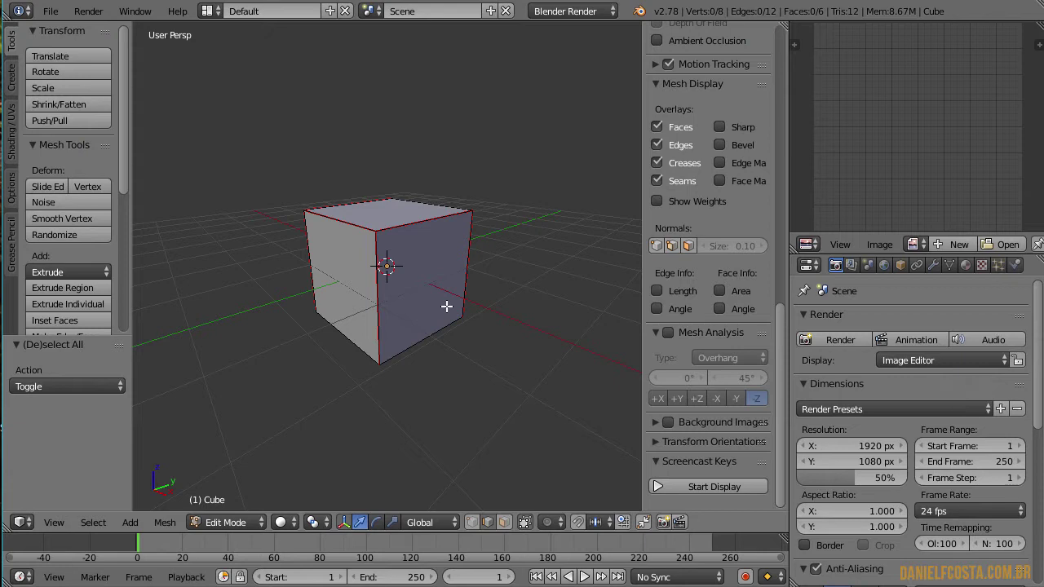
key(a)
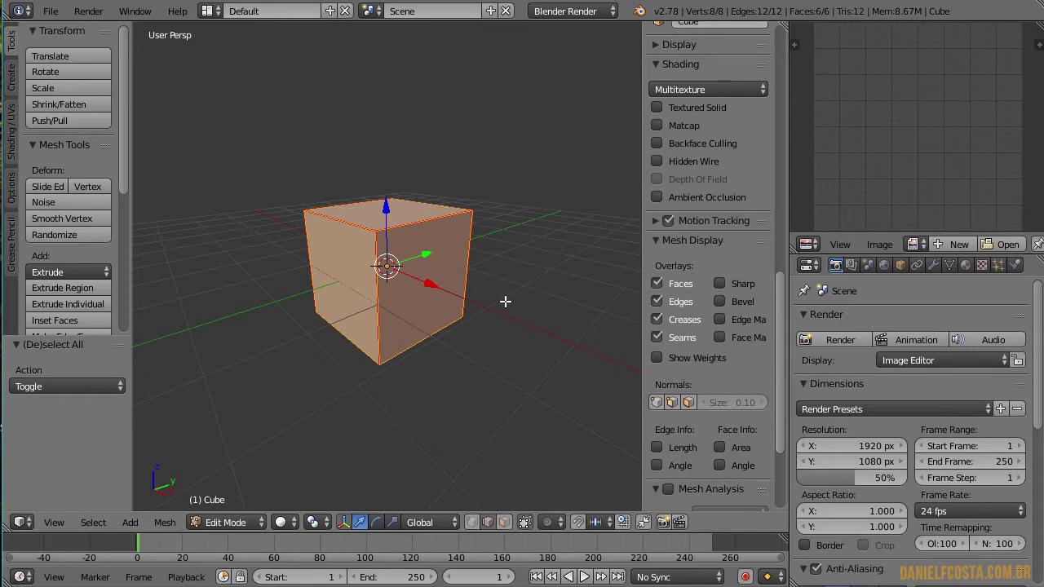
key(u)
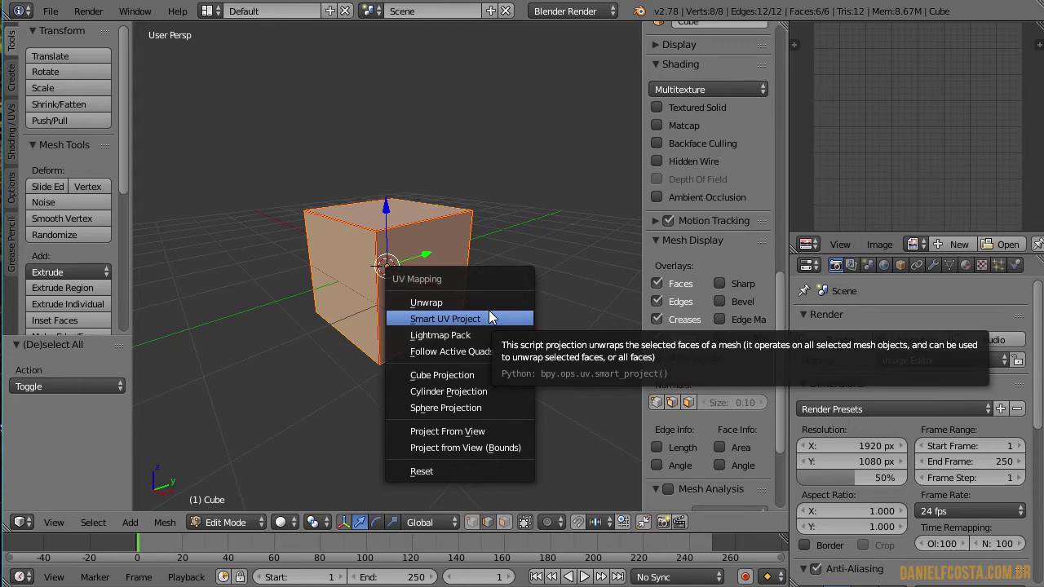
click(445, 302)
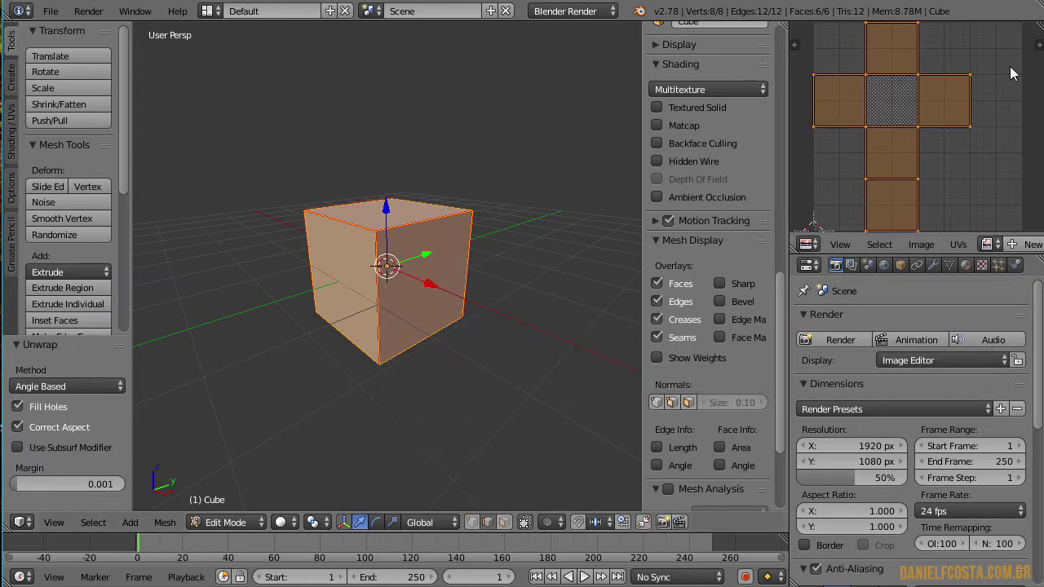
- Clear the seam from the +X edge of the cube's top face
scroll(706, 211, down, 5)
key(a)
middle_drag(429, 255, 380, 310)
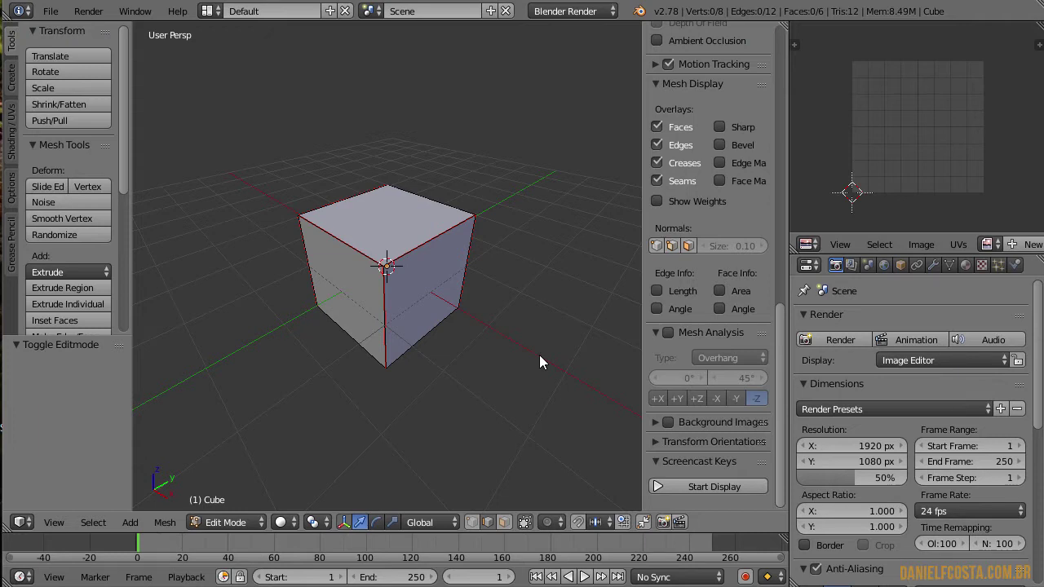
right_click(347, 245)
right_click(381, 273)
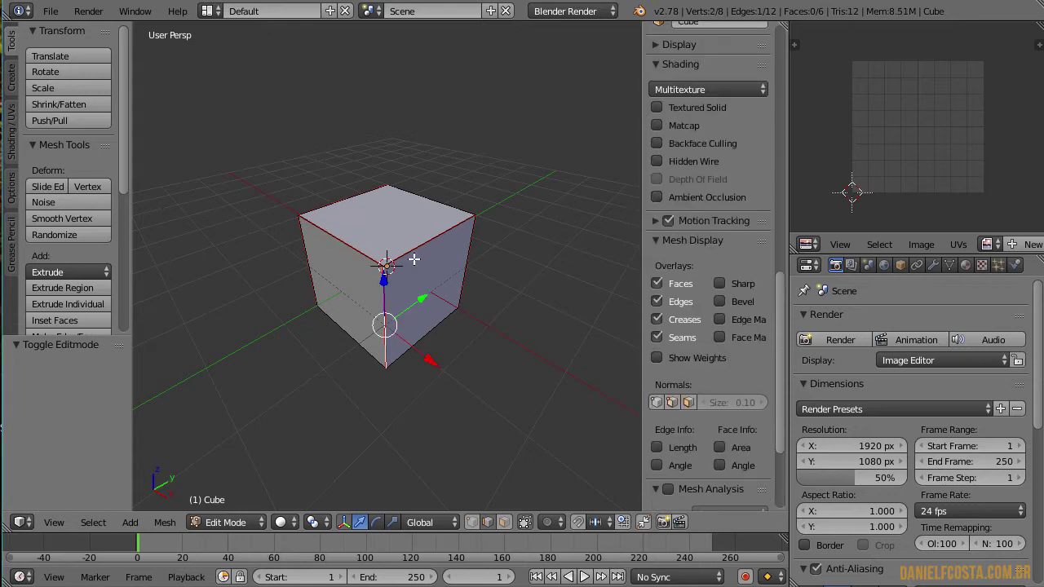
right_click(414, 257)
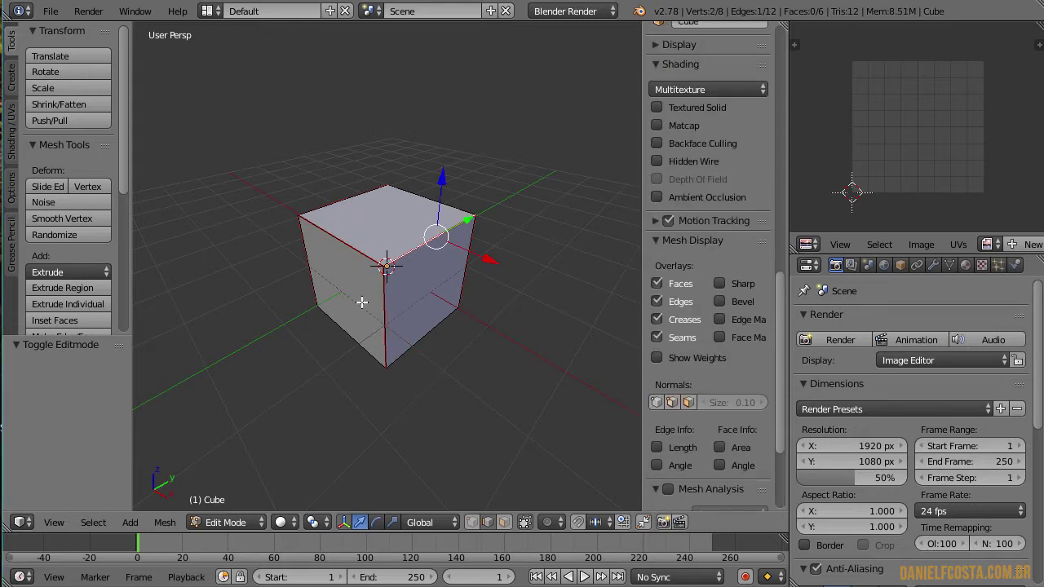
key(ctrl+e)
click(326, 301)
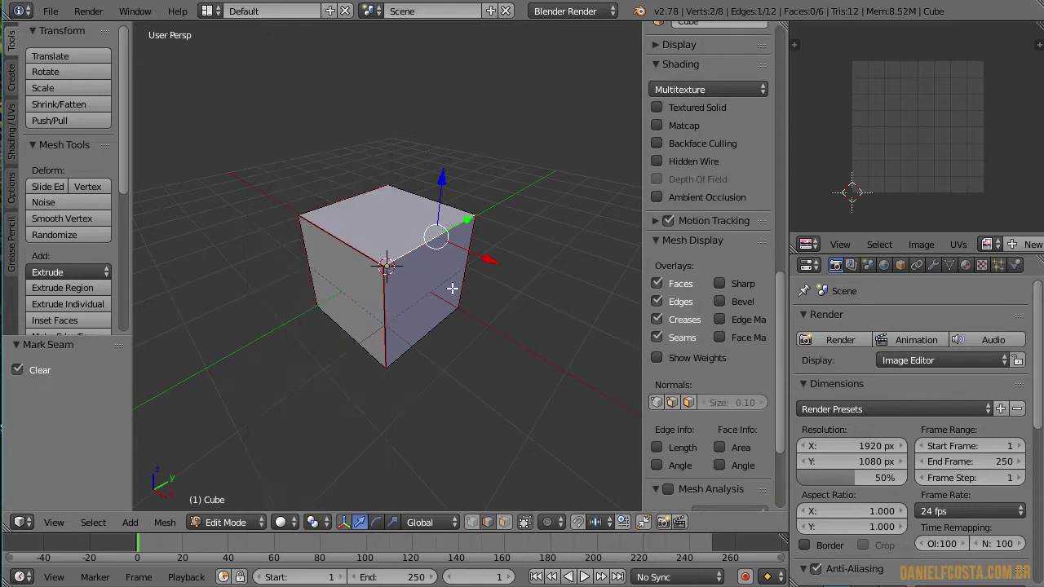
- Select the cube's entire mesh to display its full UV layout in the UV/Image Editor
key(a)
middle_drag(452, 288, 448, 331)
key(a)
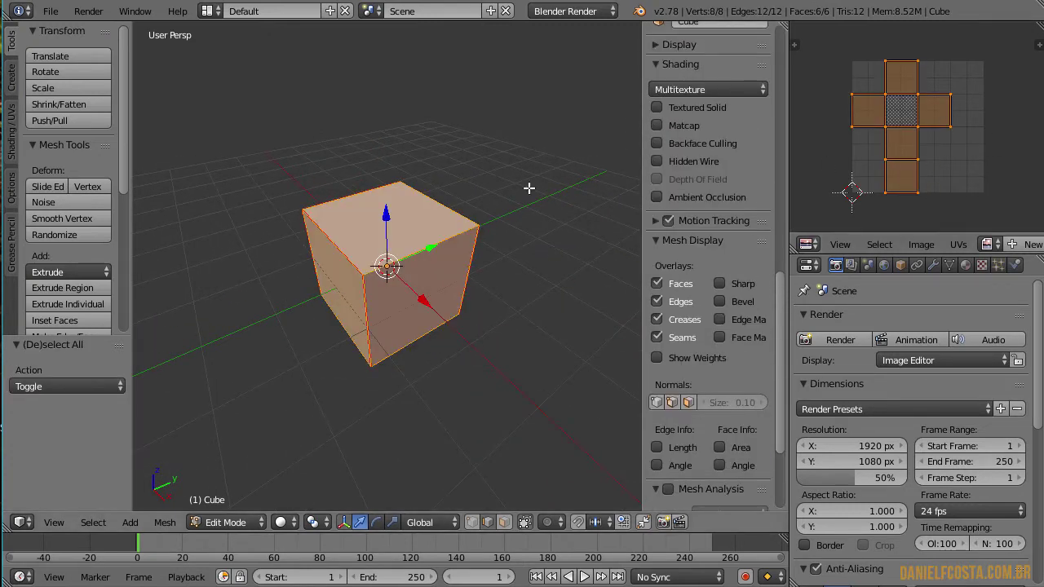
key(u)
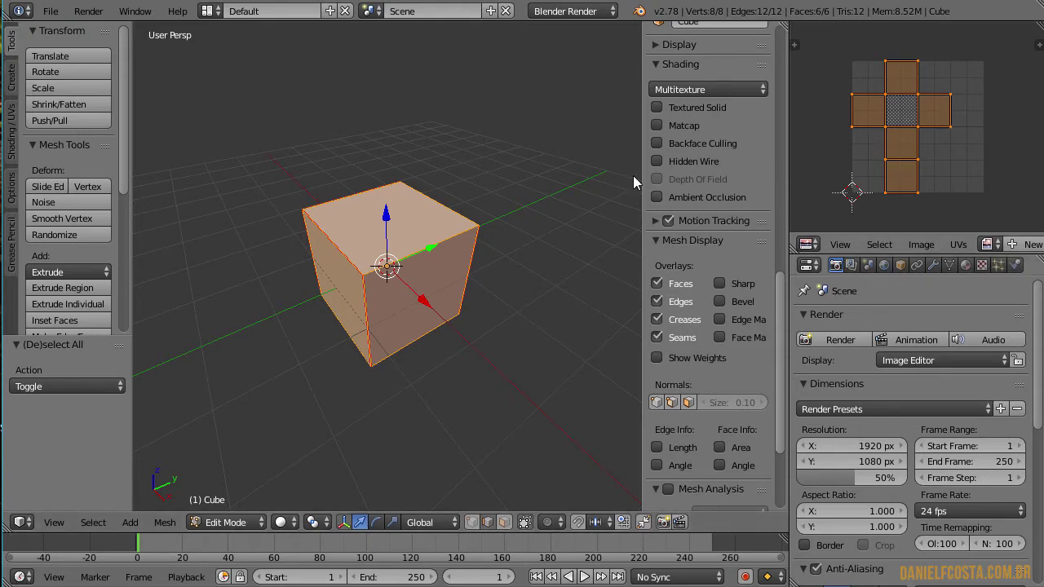
key(a)
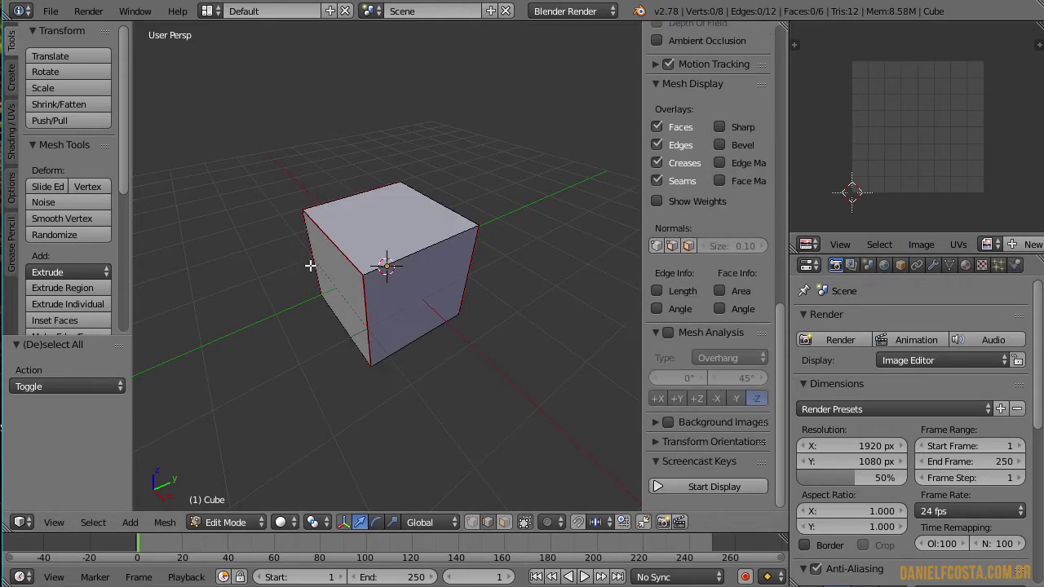
key(a)
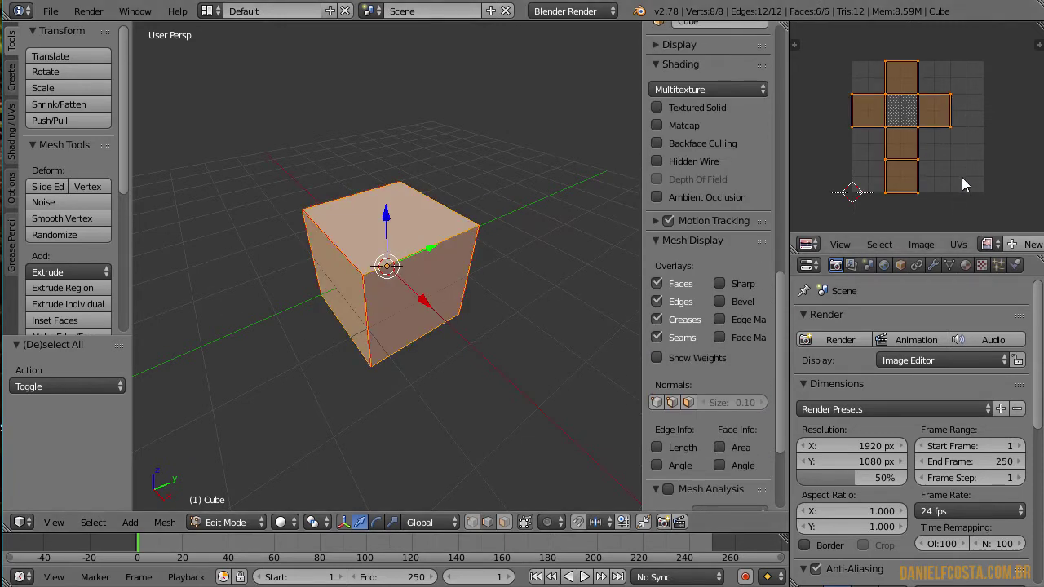
- Load testeUV-01.jpg from the texturas folder as the image behind the cube's UV layout
click(921, 244)
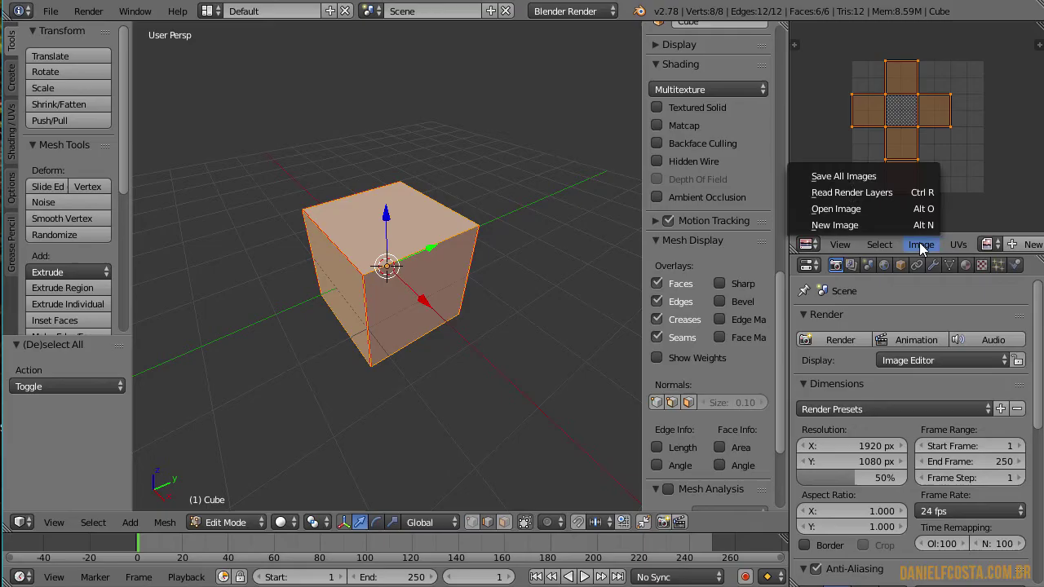
click(897, 209)
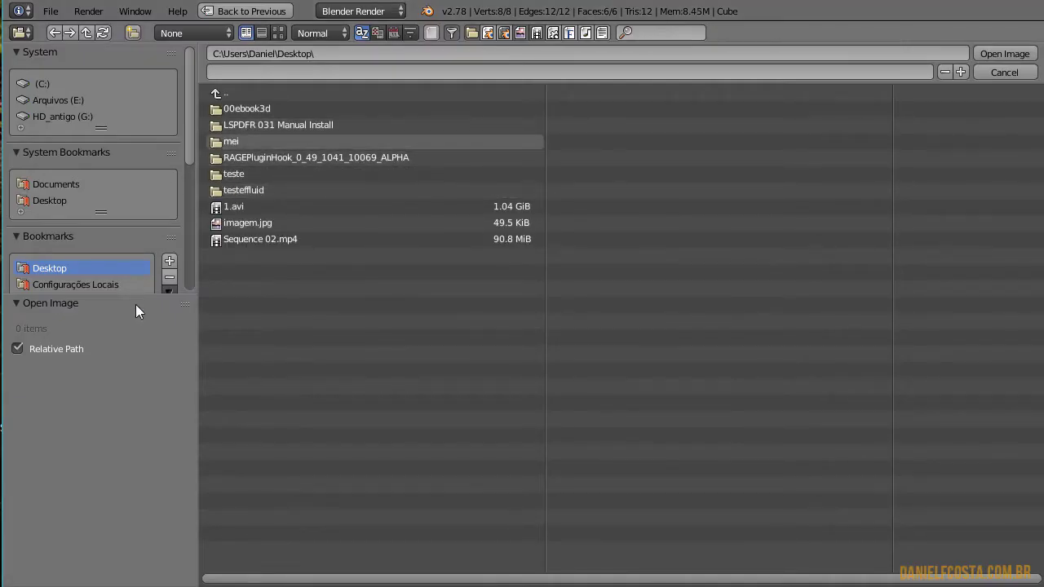
drag(147, 293, 139, 458)
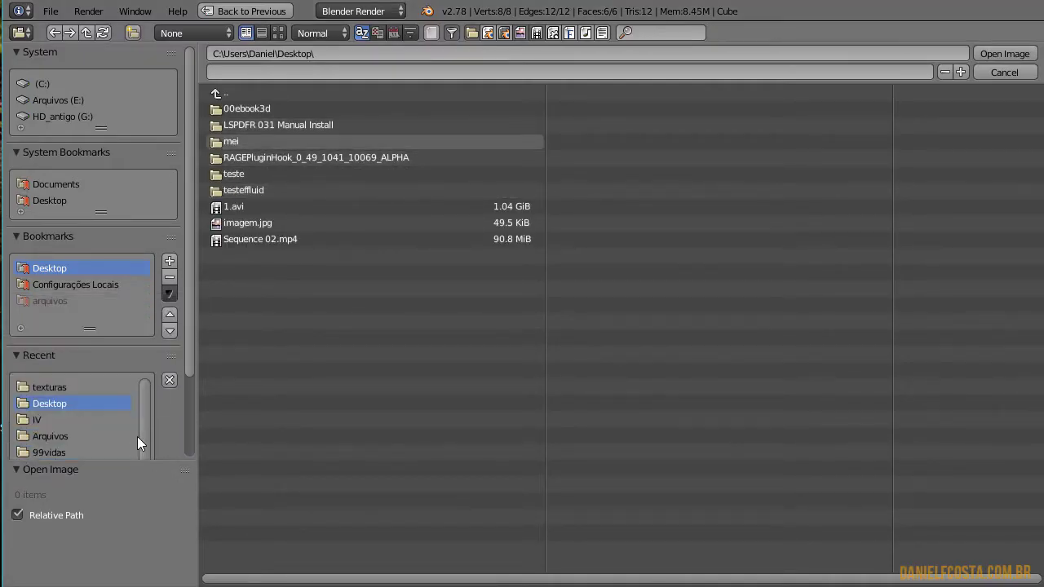
click(74, 388)
click(278, 32)
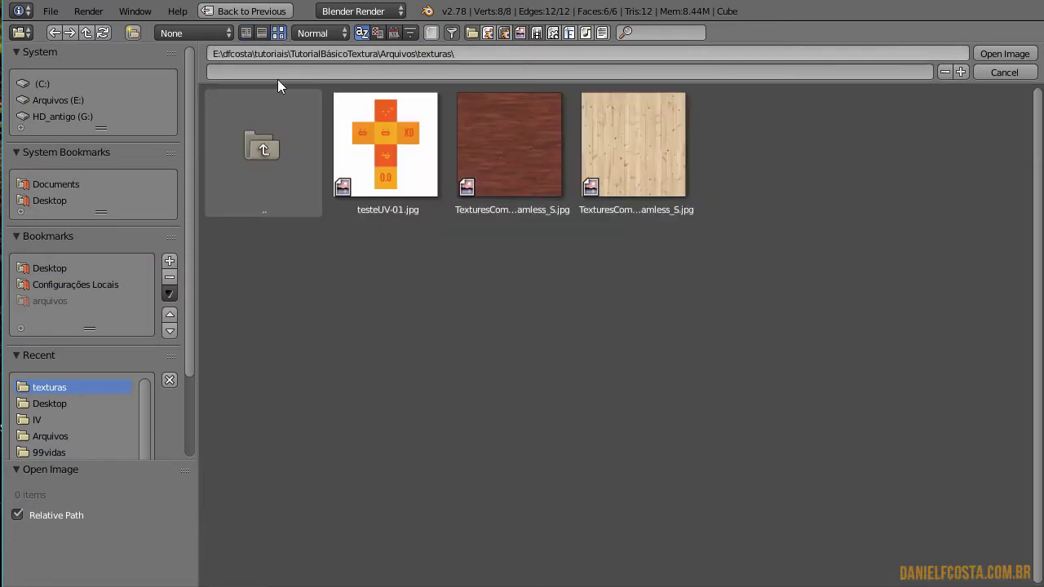
click(377, 159)
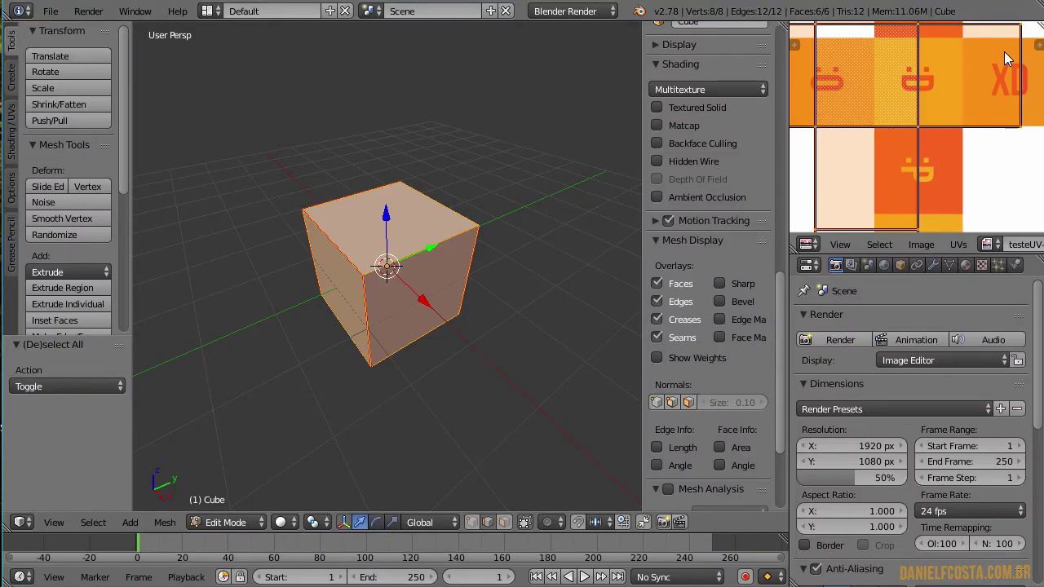
scroll(975, 139, down, 4)
key(a)
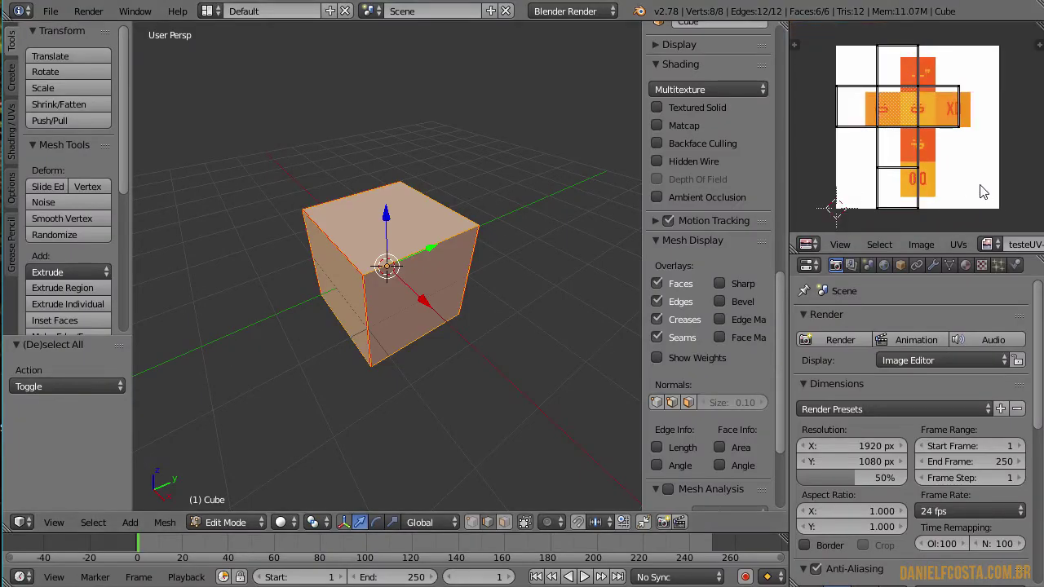
key(a)
key(s)
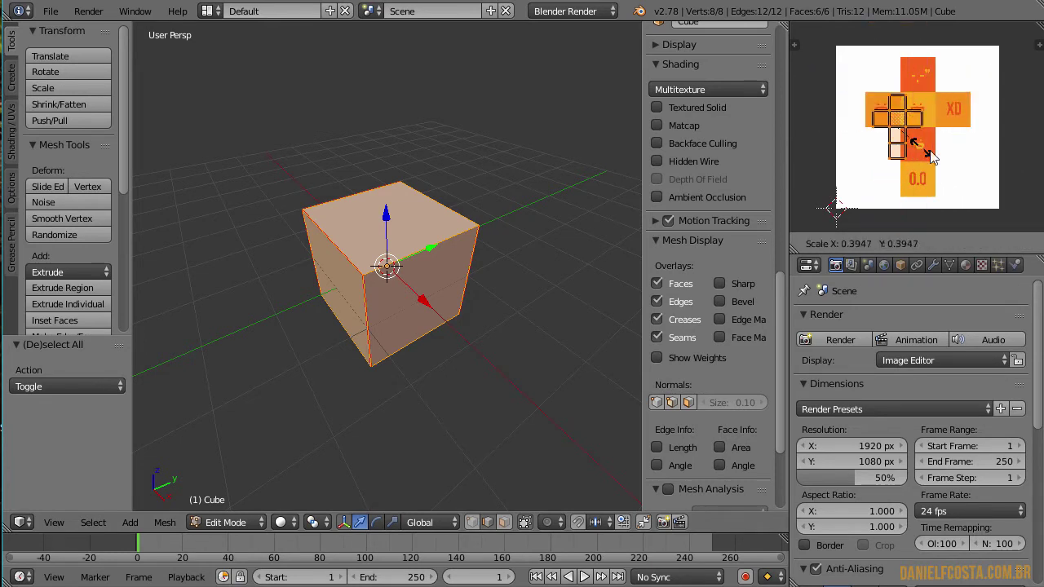
right_click(969, 163)
key(a)
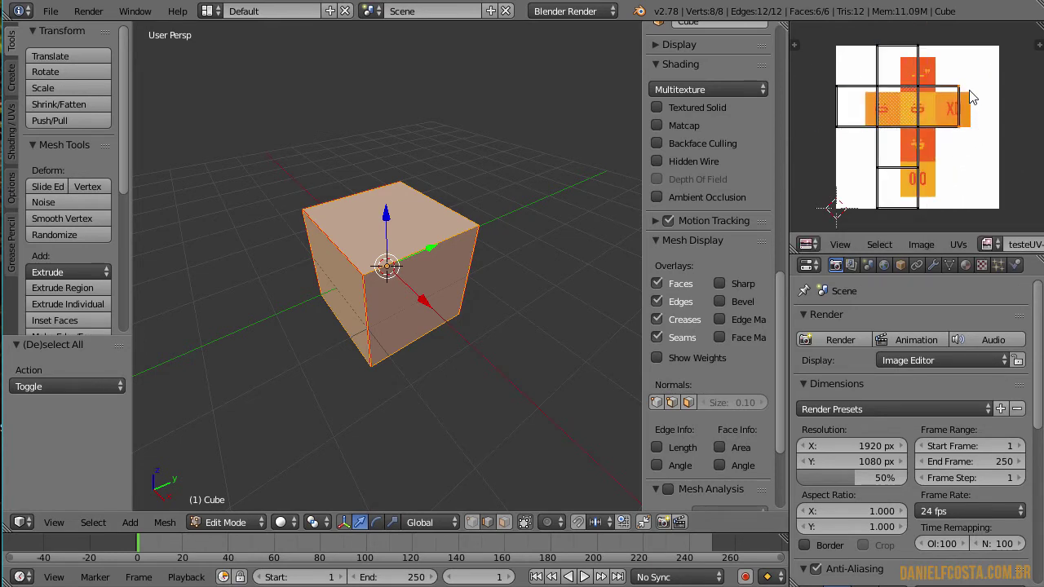
shift+right_click(870, 47)
shift+right_click(875, 85)
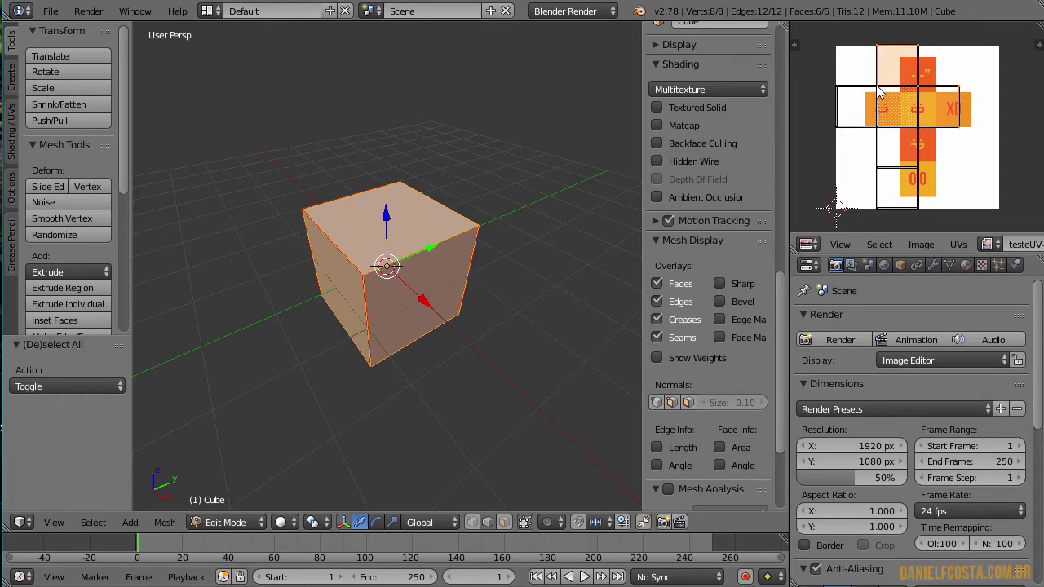
key(a)
scroll(986, 127, up, 2)
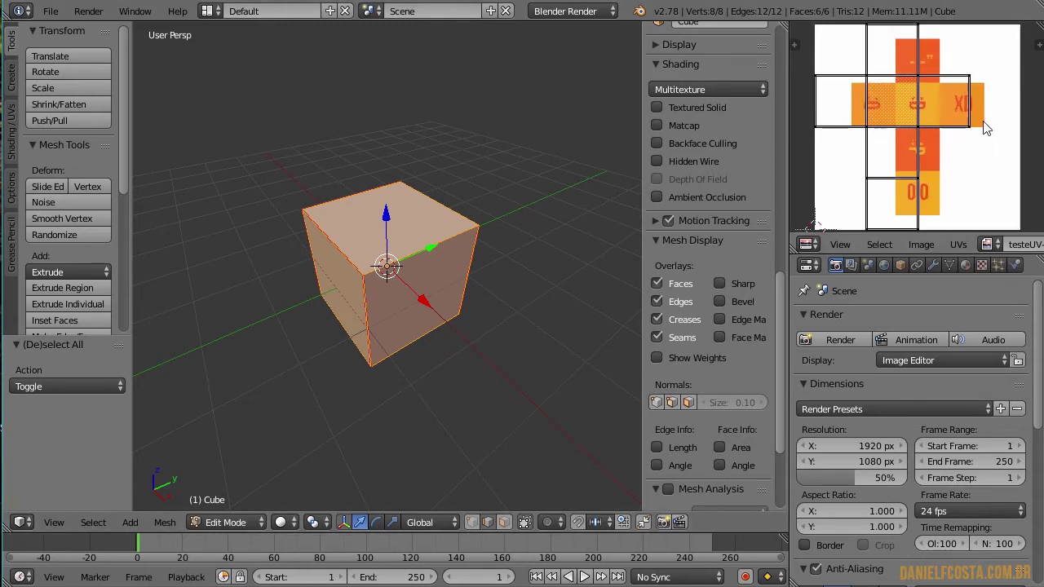
scroll(966, 173, down, 3)
key(a)
key(r)
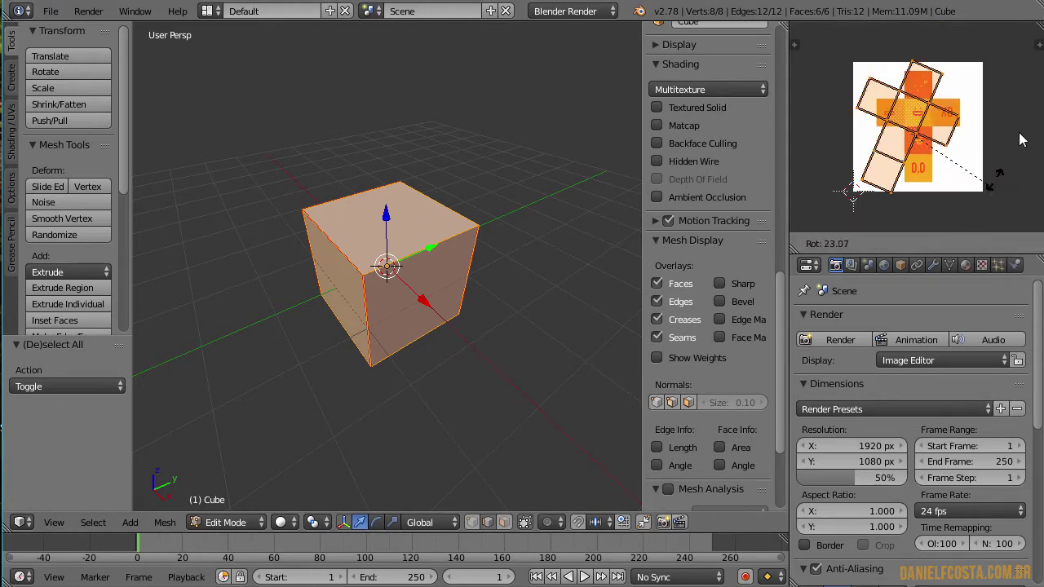
right_click(983, 163)
key(s)
click(965, 178)
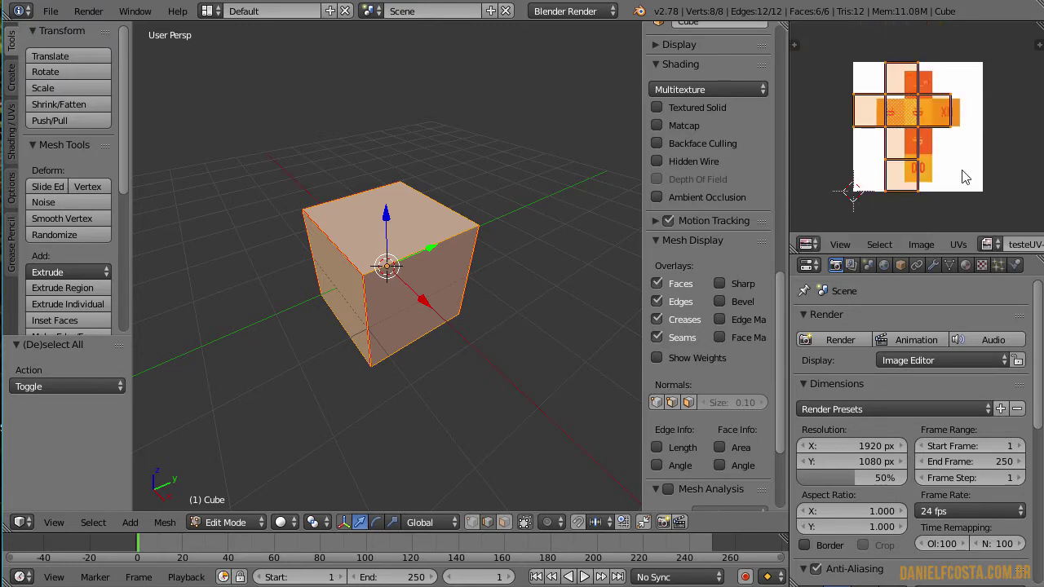
key(g)
right_click(900, 145)
- Switch the 3D view to textured shading to display the loaded image on the cube
click(280, 522)
click(332, 449)
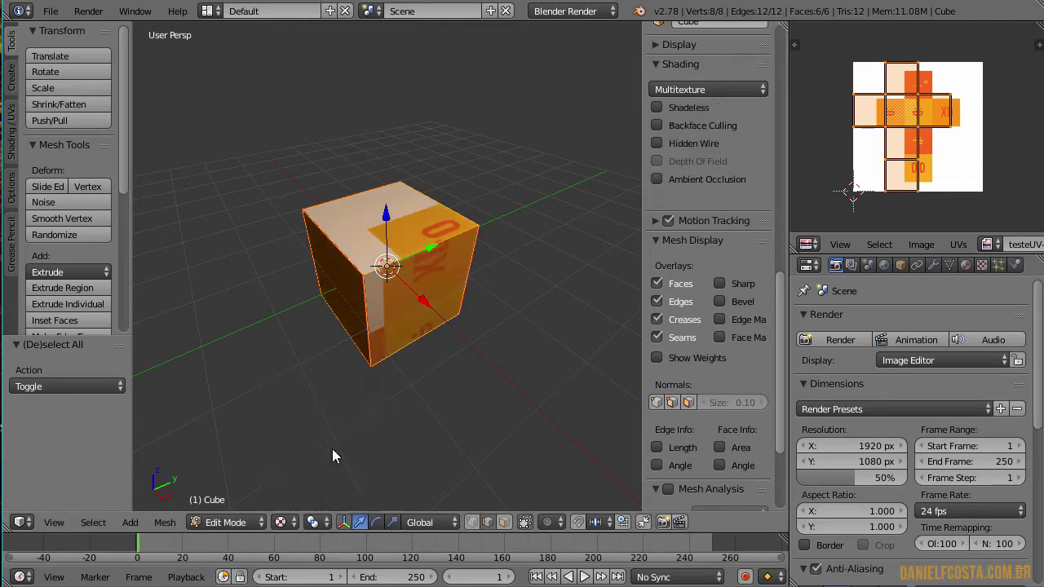
scroll(454, 256, up, 3)
middle_drag(455, 256, 424, 350)
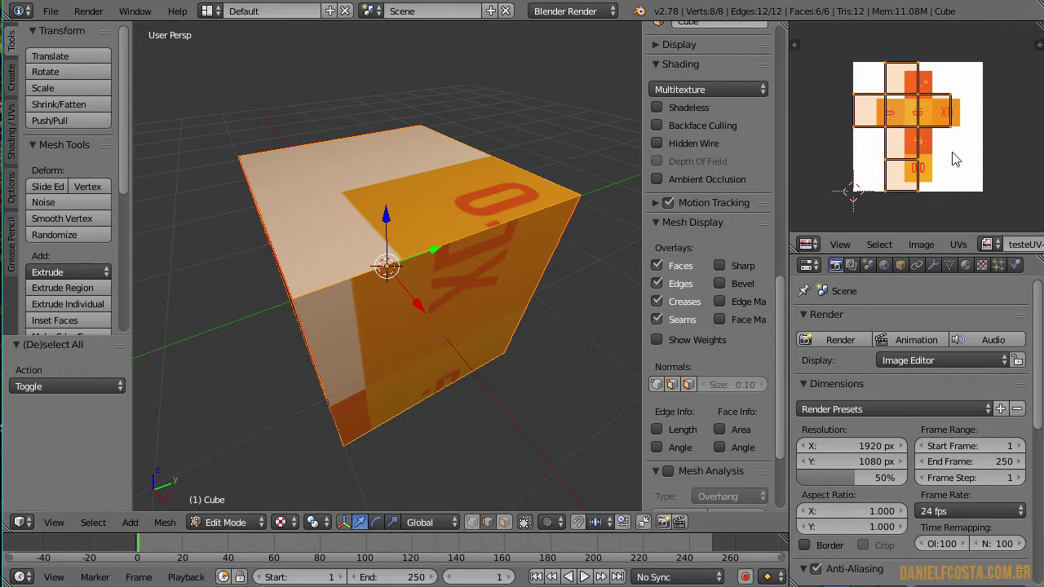
scroll(439, 273, down, 4)
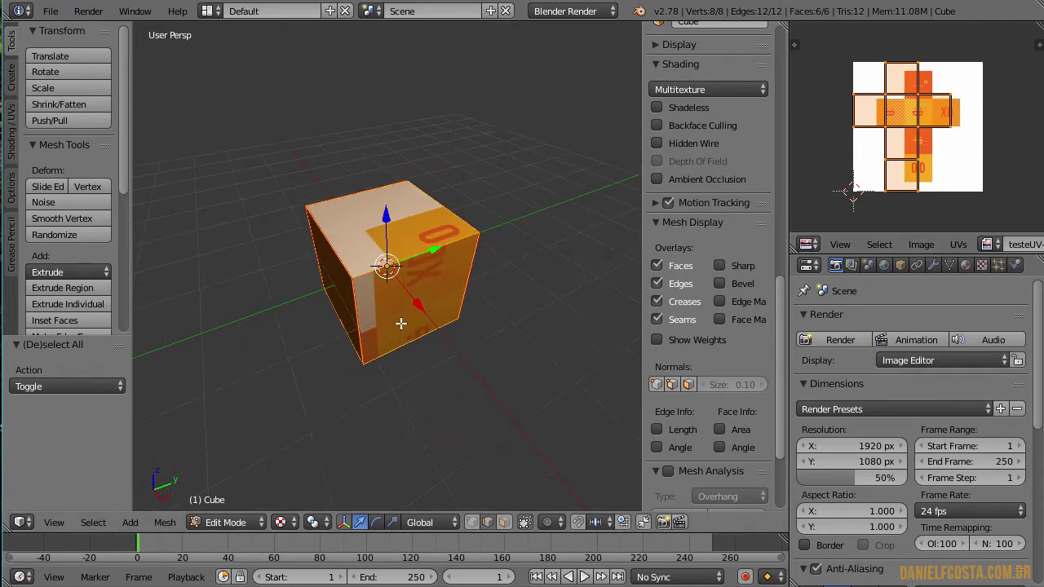
middle_drag(408, 317, 478, 312)
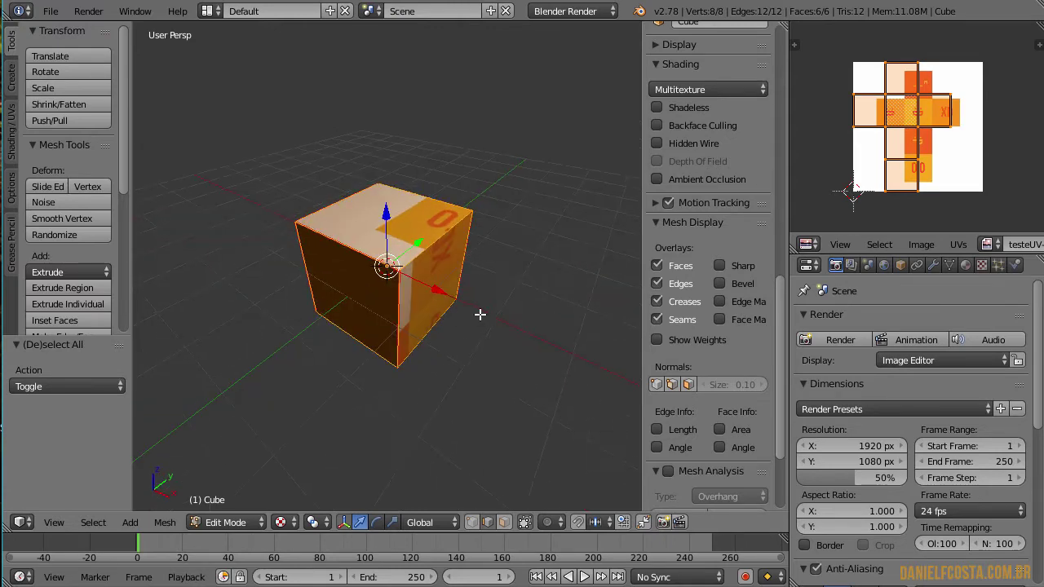
scroll(490, 314, down, 4)
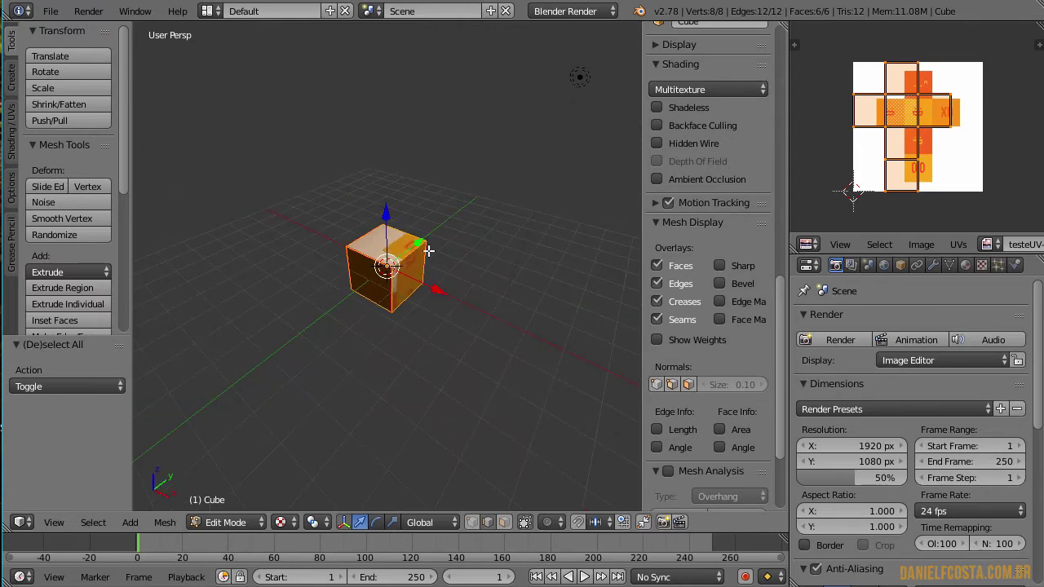
middle_drag(429, 251, 427, 321)
- Make the cube's material Shadeless, keeping the entire mesh selected
click(966, 265)
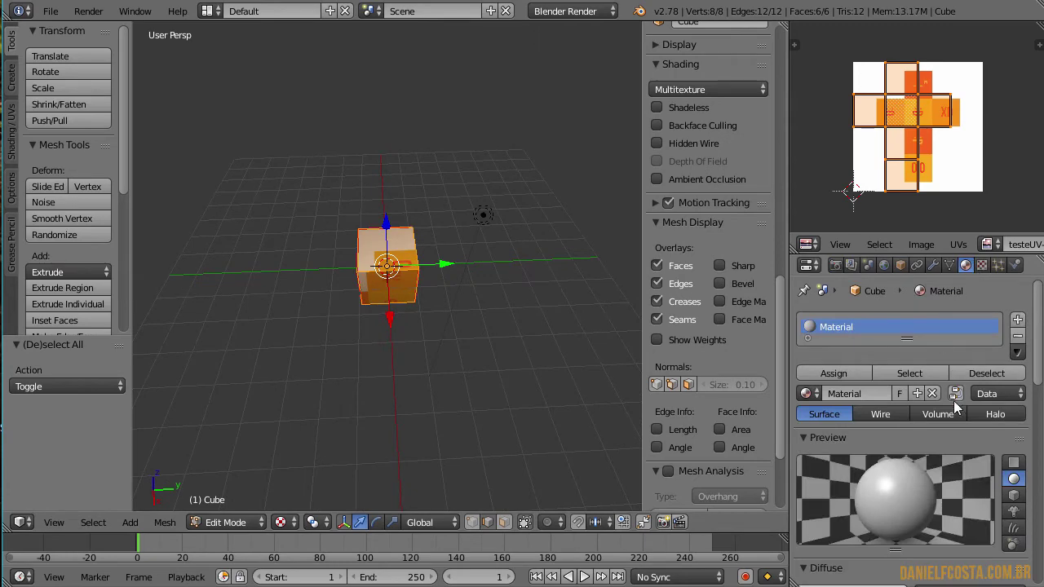
scroll(953, 401, down, 10)
click(922, 392)
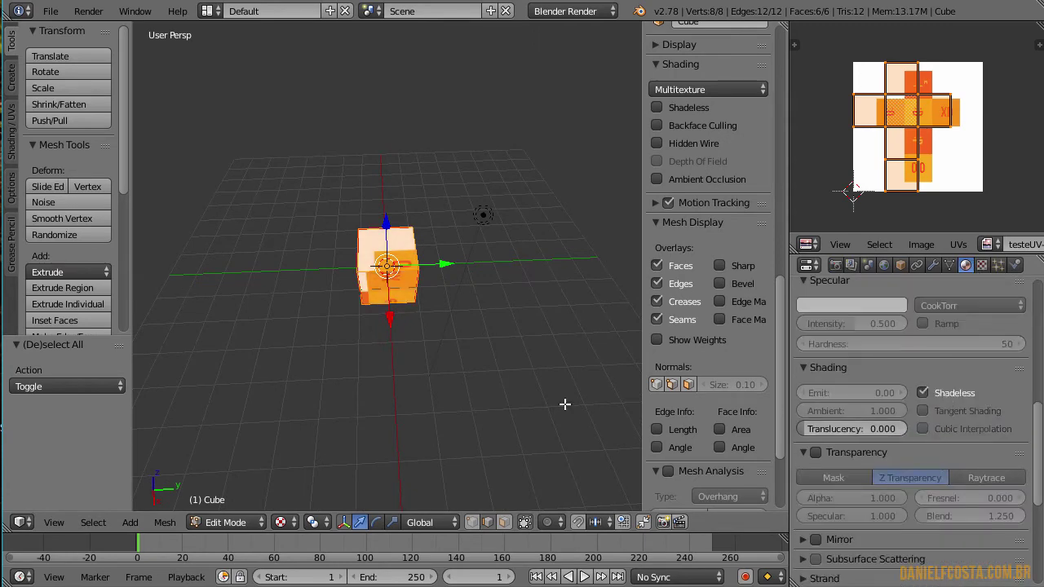
middle_drag(563, 405, 281, 314)
scroll(282, 314, up, 4)
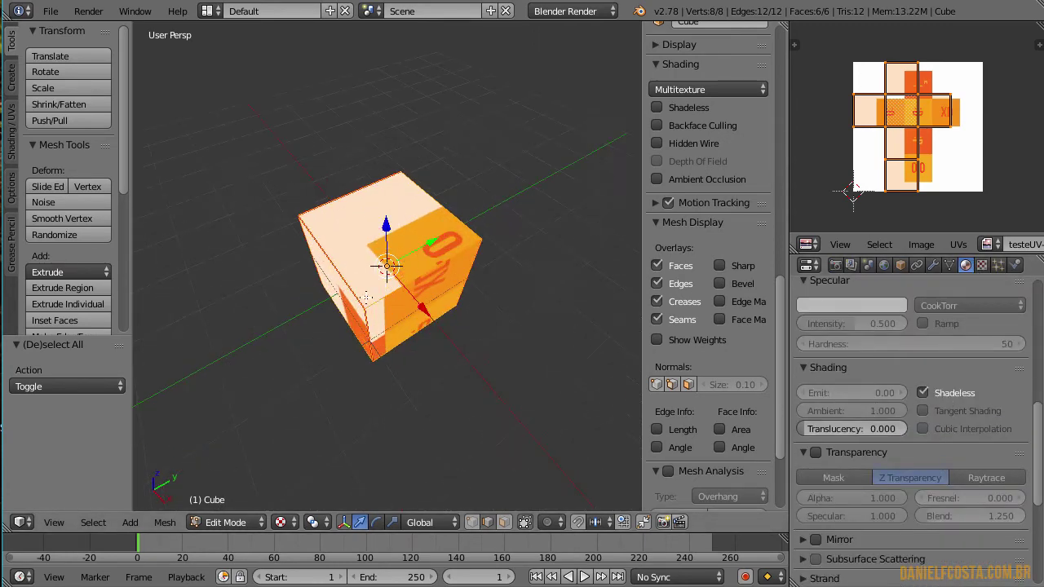
key(a)
middle_drag(432, 319, 530, 277)
key(a)
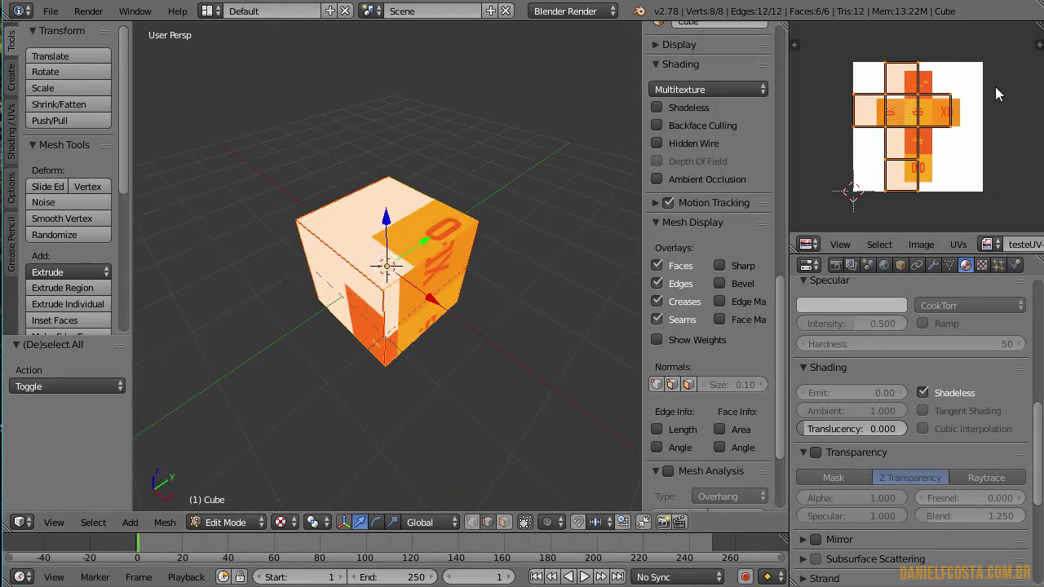
- Scale the whole UV layout by about 0.713 and move it over the coloured cross in the image
scroll(995, 87, up, 5)
scroll(1010, 199, down, 2)
key(s)
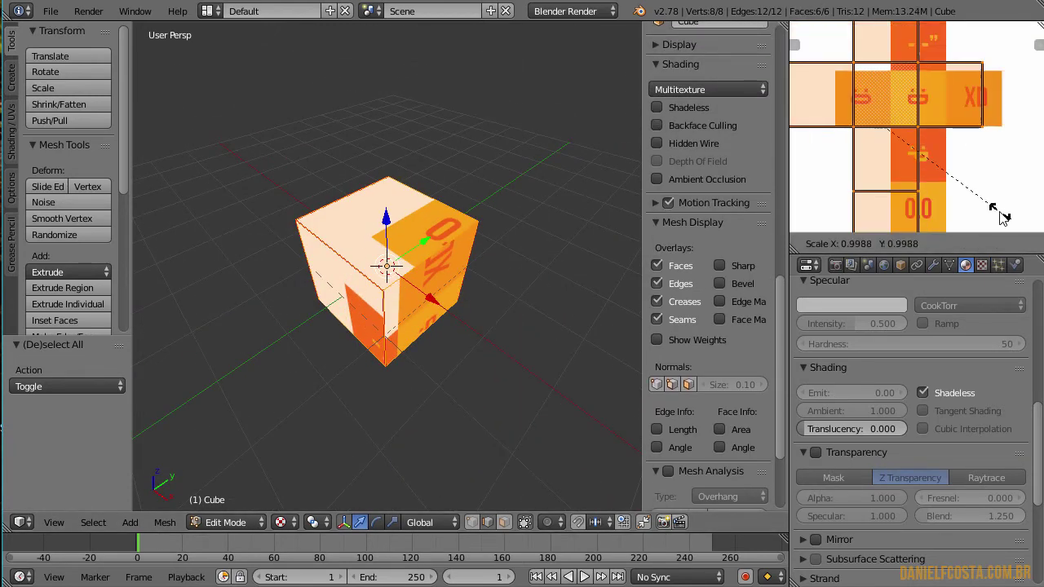
click(1003, 211)
key(g)
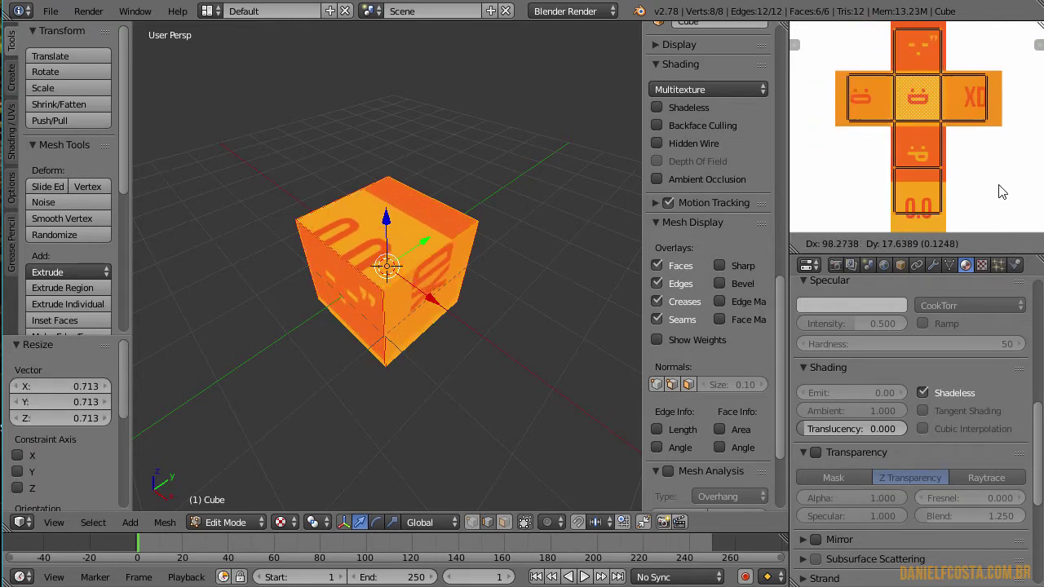
click(1000, 197)
- Enlarge the UV layout by about 1.182 and reposition it to match the outline of the coloured cross
key(s)
click(1018, 206)
key(g)
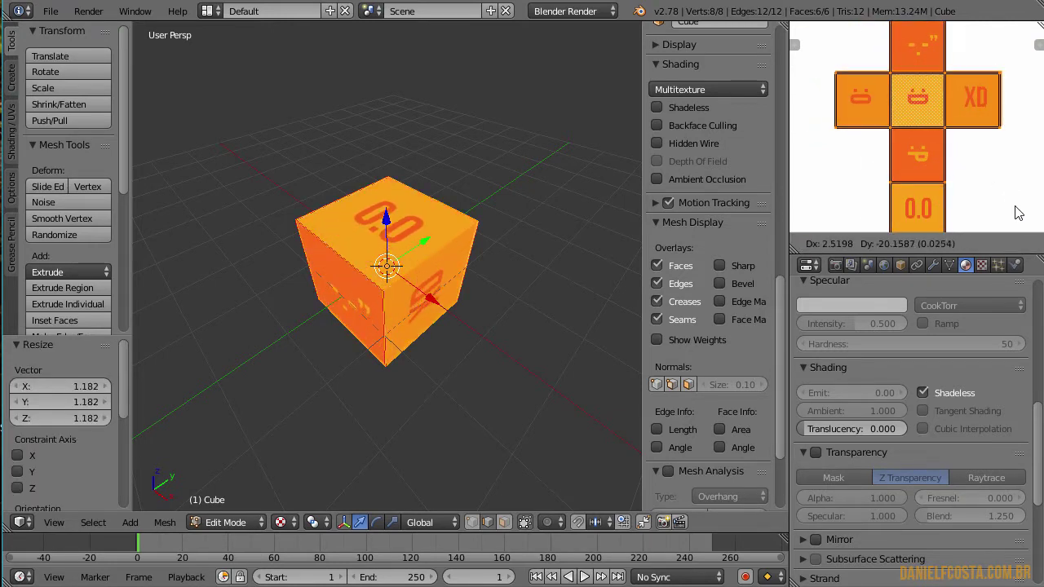
click(1018, 209)
- Scale the UV layout by about 1.024 and shift it about 0.009 in X and 0.003 in Y
key(s)
click(1038, 211)
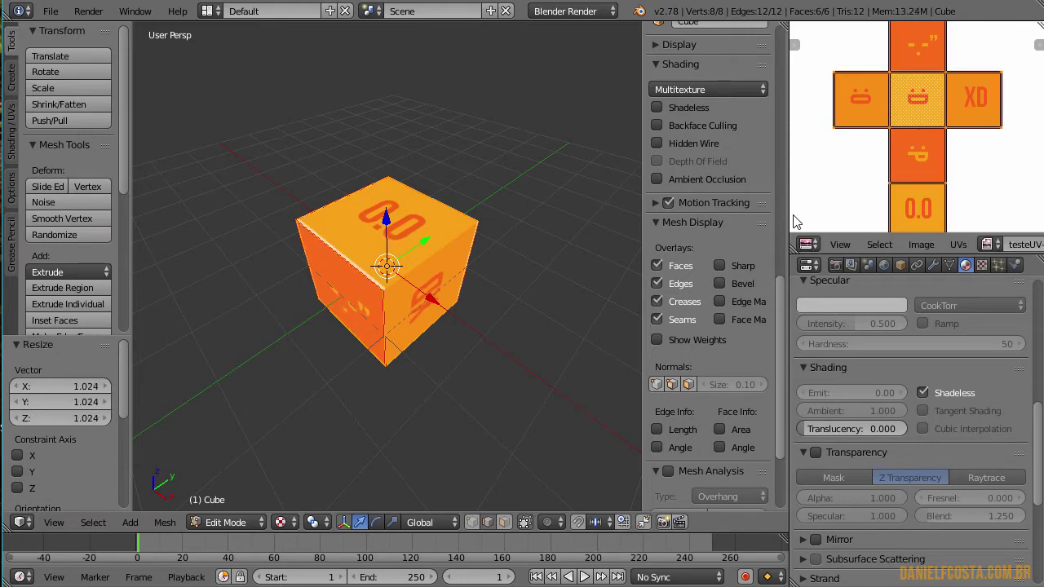
key(g)
click(1034, 212)
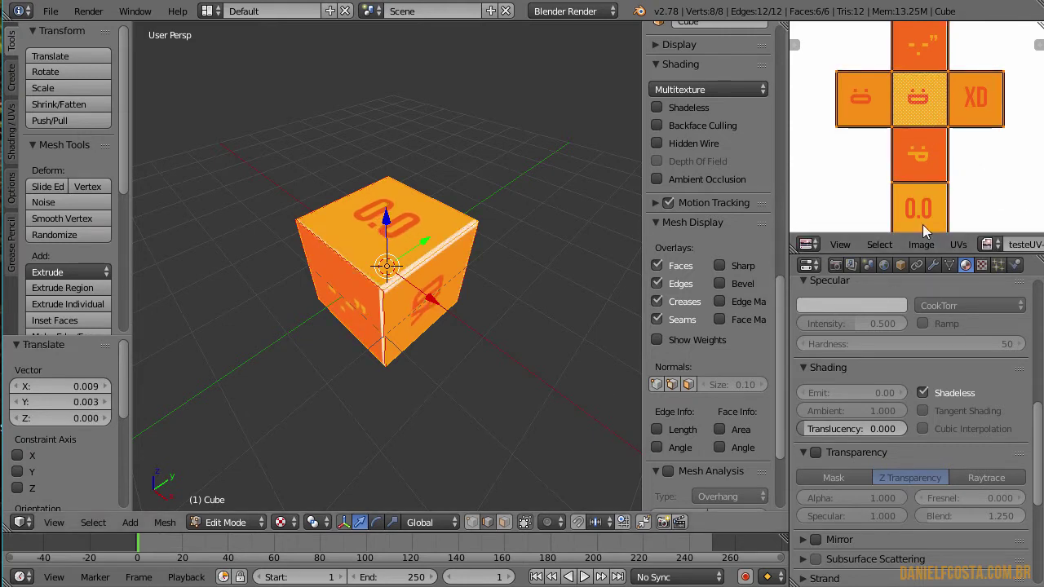
- Scale the UV layout by about 0.955 and shift it about -0.005 in X and 0.007 in Y
key(s)
click(953, 204)
key(g)
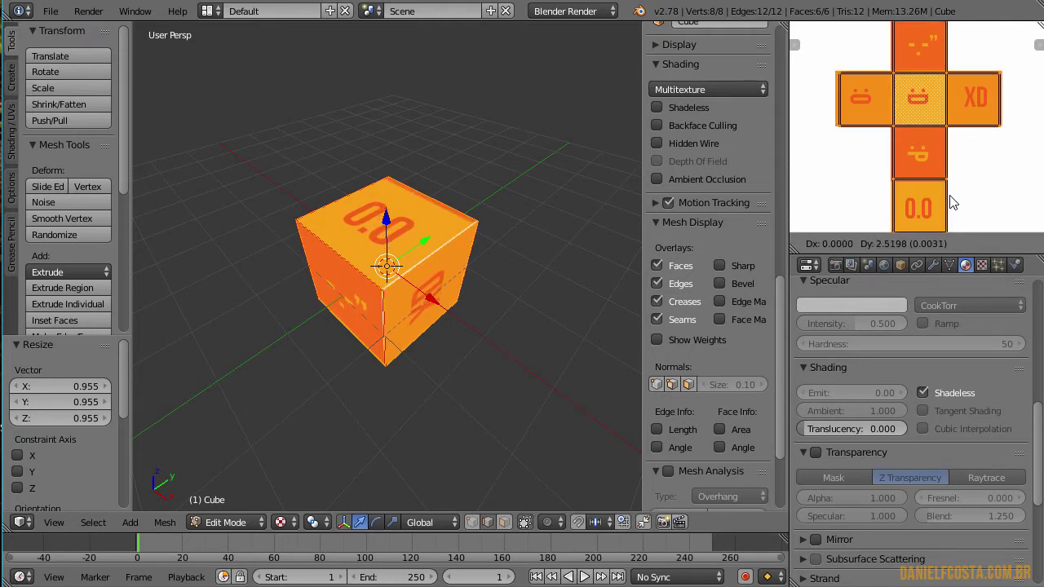
click(953, 204)
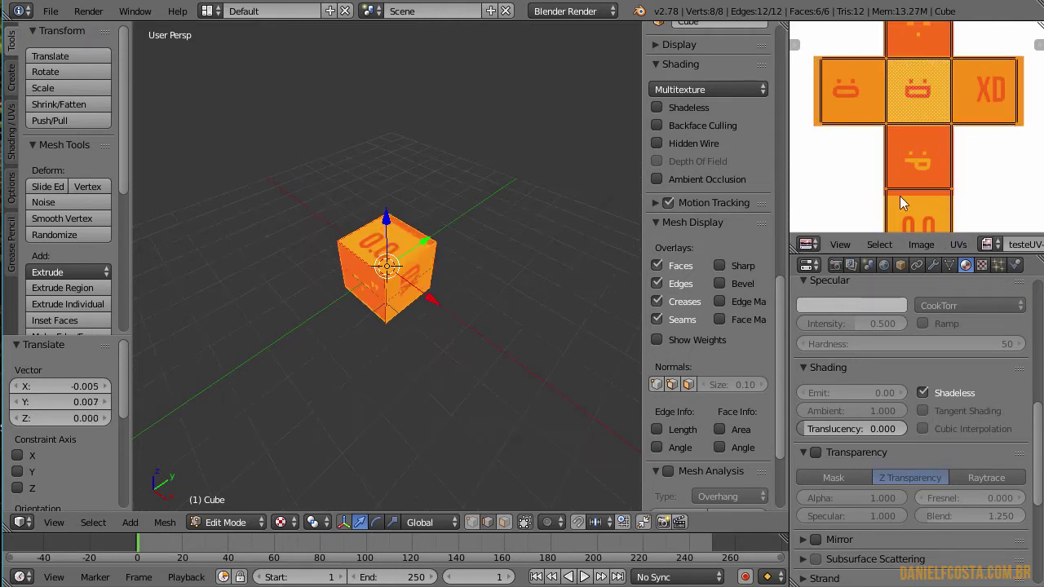
- Examine from several sides, in Object Mode and Edit Mode, how the image fits the cube's faces
scroll(875, 127, up, 2)
middle_drag(401, 320, 442, 242)
key(Tab)
middle_drag(415, 285, 345, 392)
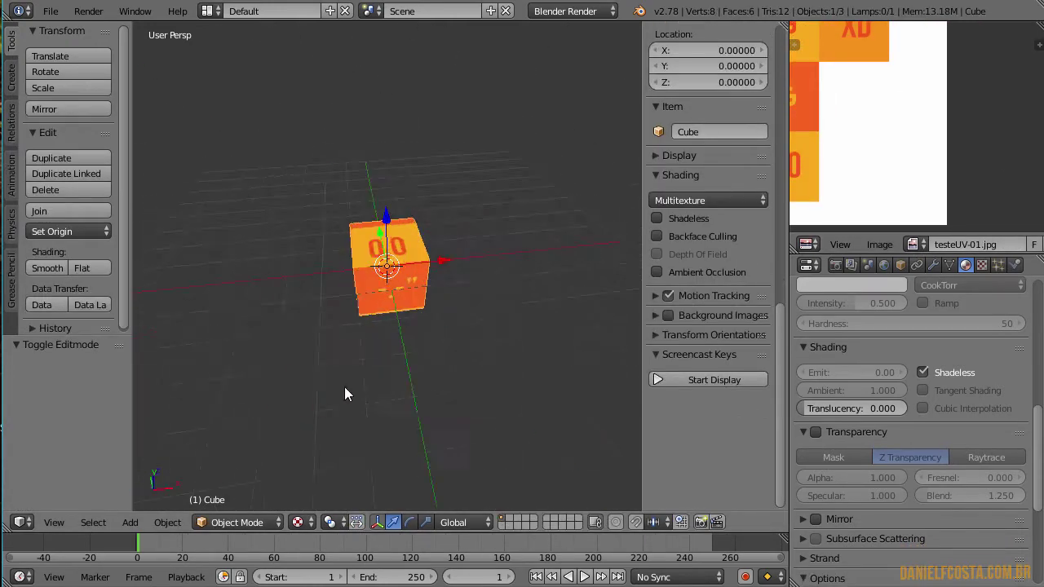
scroll(396, 331, up, 2)
key(Tab)
scroll(486, 220, up, 2)
scroll(492, 285, down, 2)
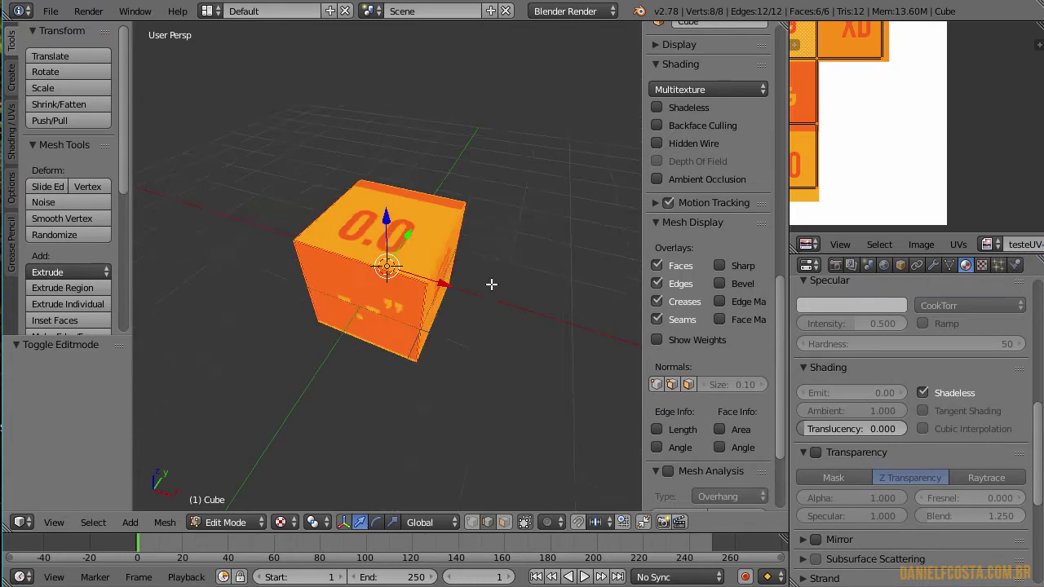
middle_drag(492, 284, 401, 306)
scroll(889, 147, down, 3)
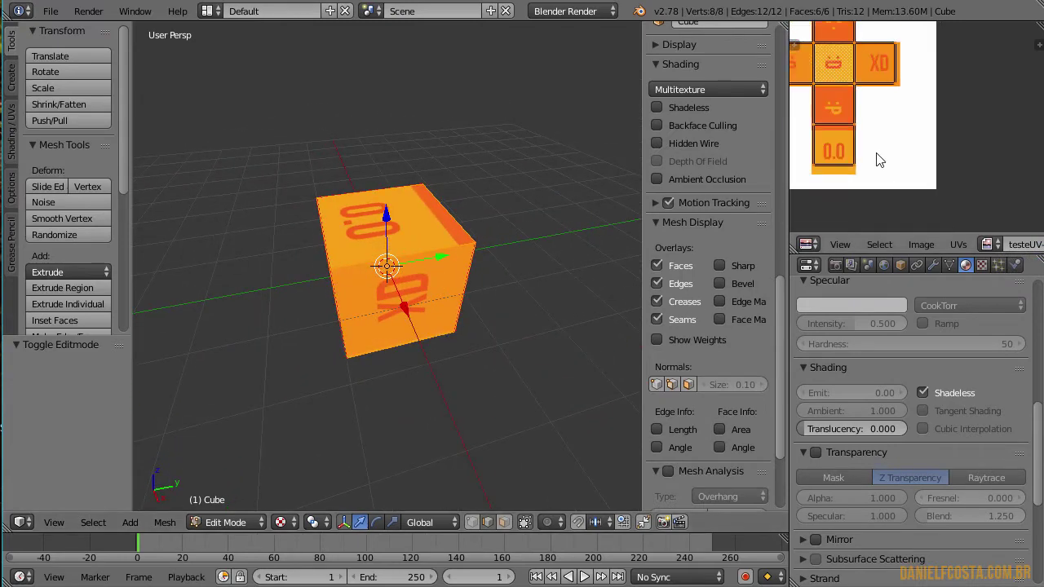
- Enlarge the UV layout slightly, shift it about -0.003 in Y, and deselect the whole mesh
scroll(889, 145, up, 5)
key(s)
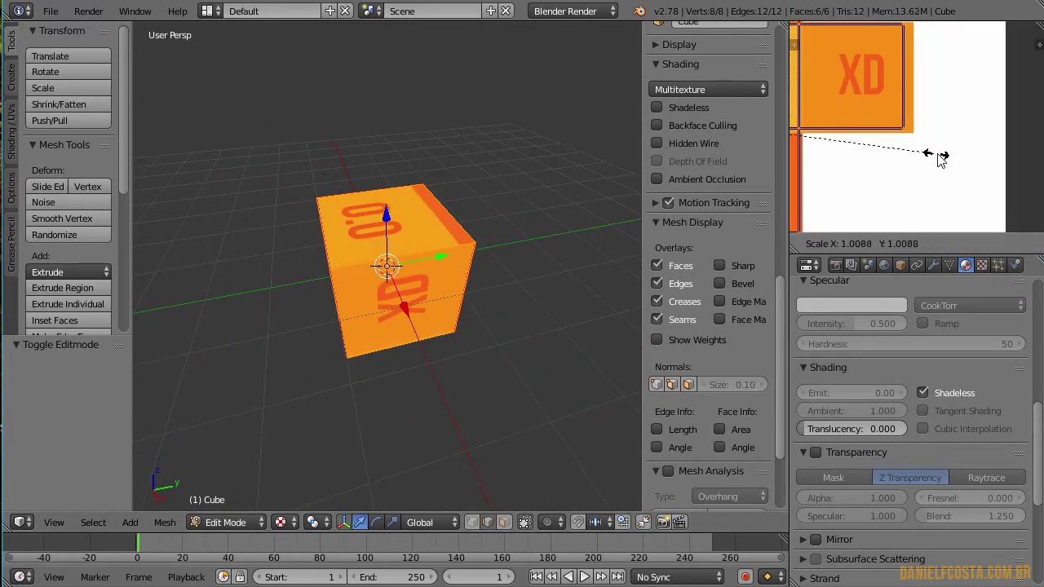
click(938, 167)
key(g)
click(987, 175)
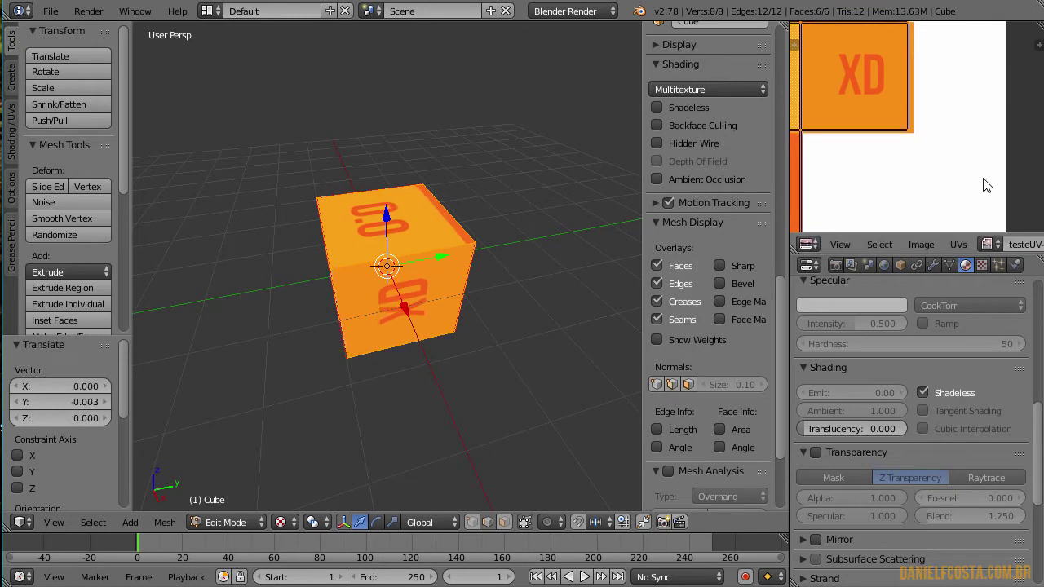
key(a)
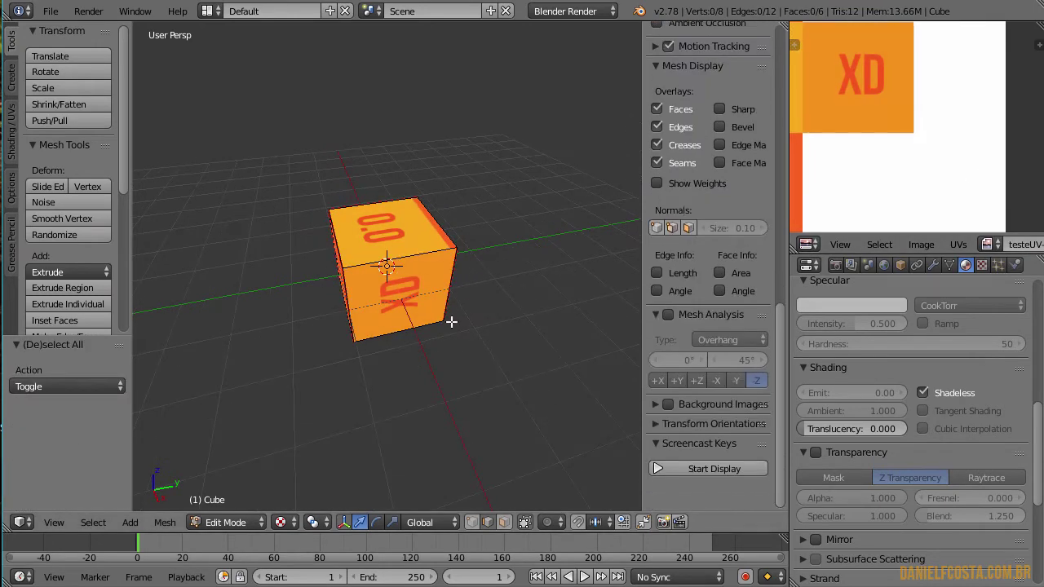
scroll(892, 112, down, 4)
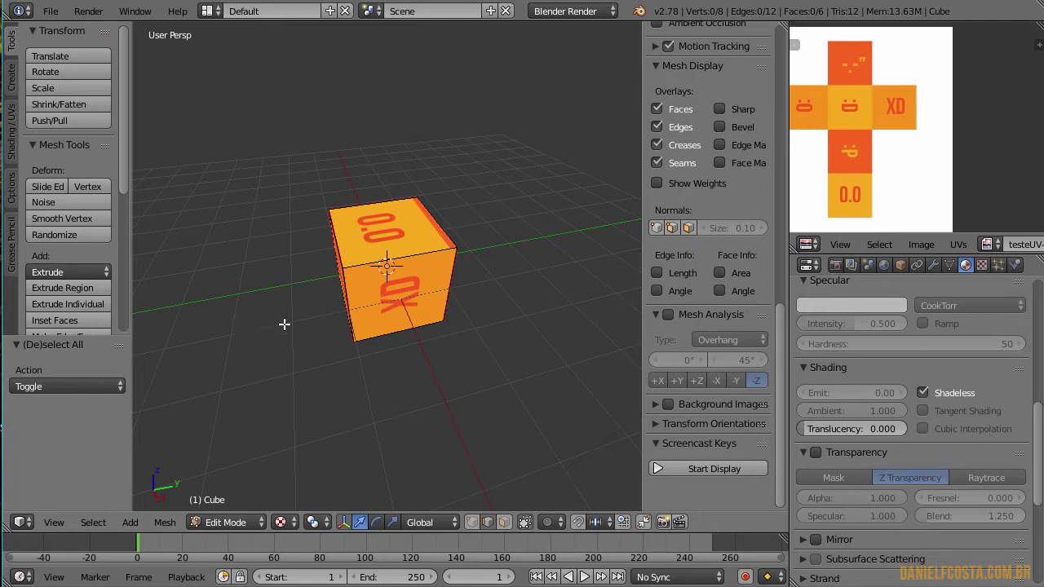
middle_drag(284, 324, 378, 320)
key(a)
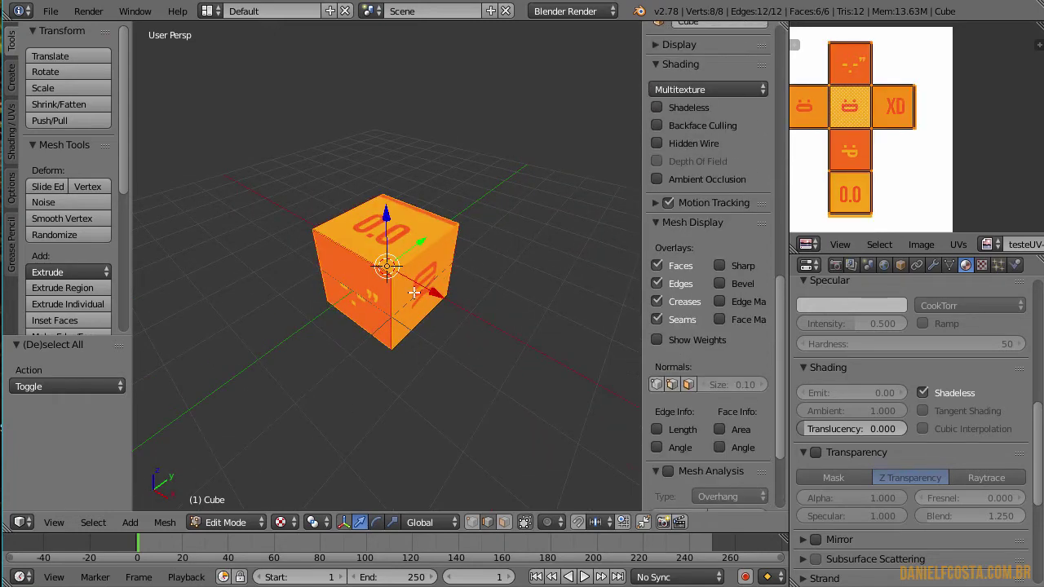
key(g)
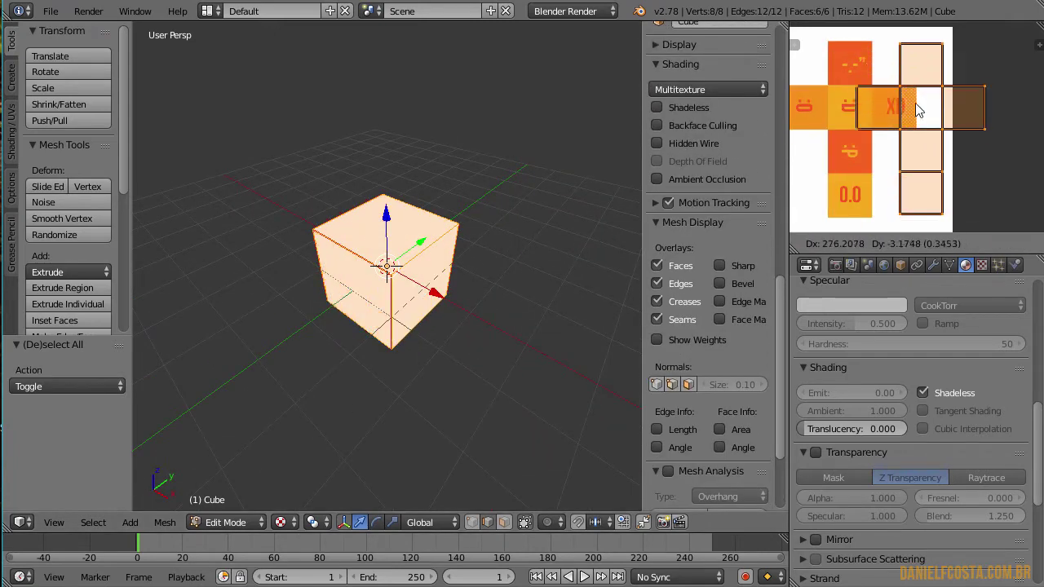
right_click(896, 152)
key(a)
- Select the cube's top face and move its UV square from the 0.0 area onto the image's XD square
middle_drag(406, 196, 381, 194)
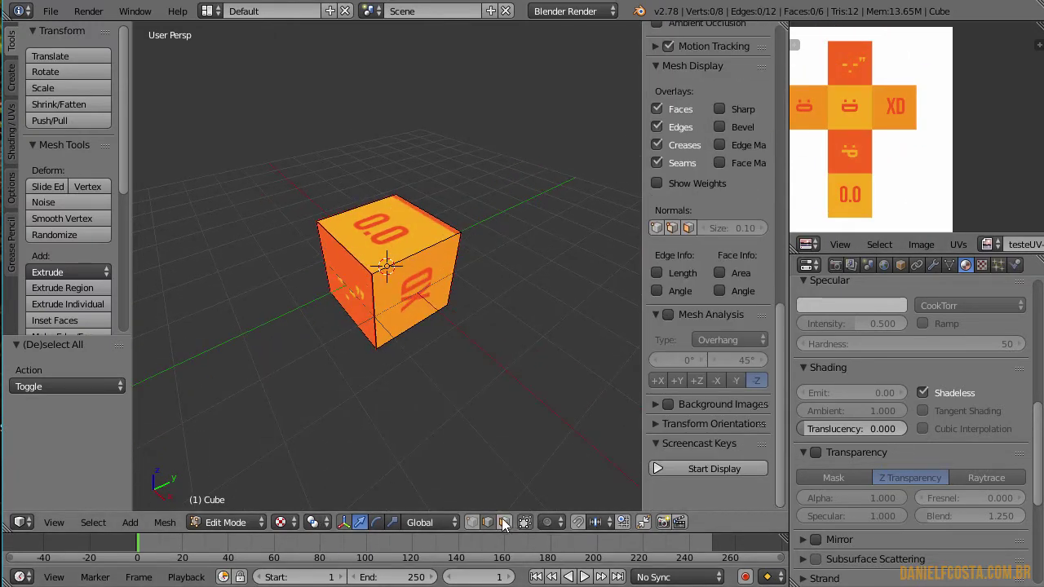
right_click(380, 249)
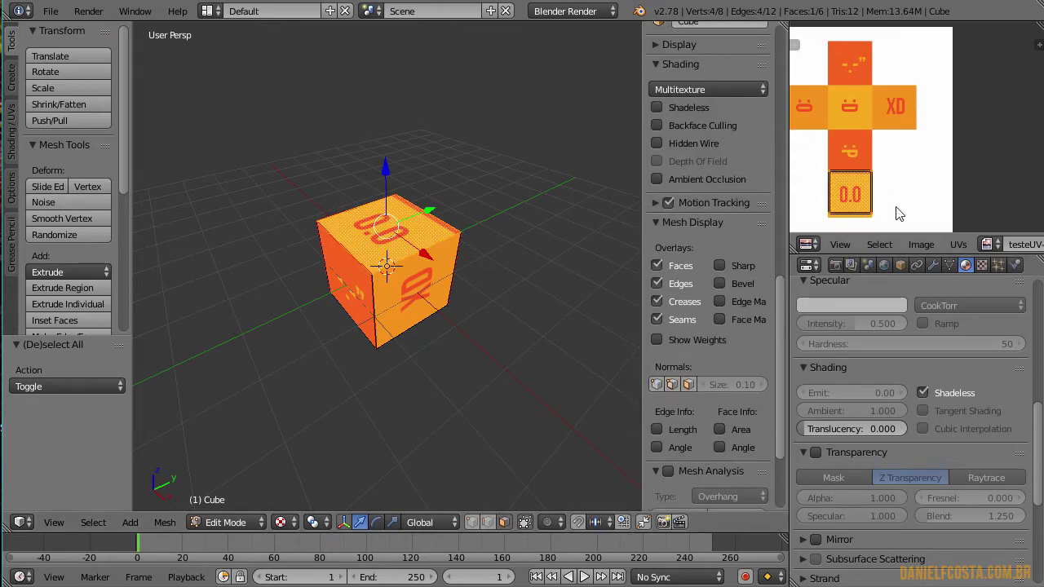
key(g)
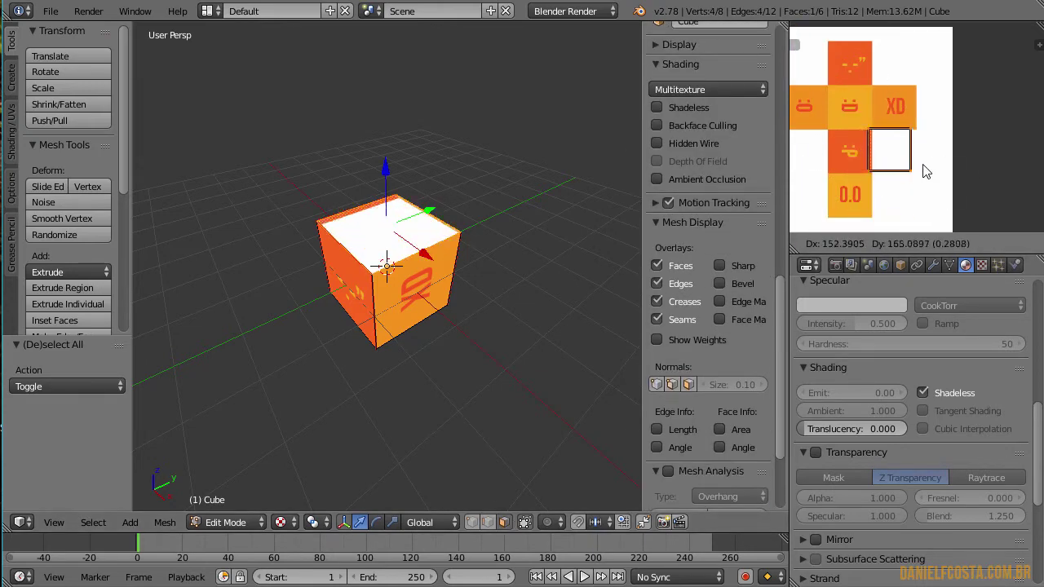
click(865, 210)
scroll(357, 215, up, 3)
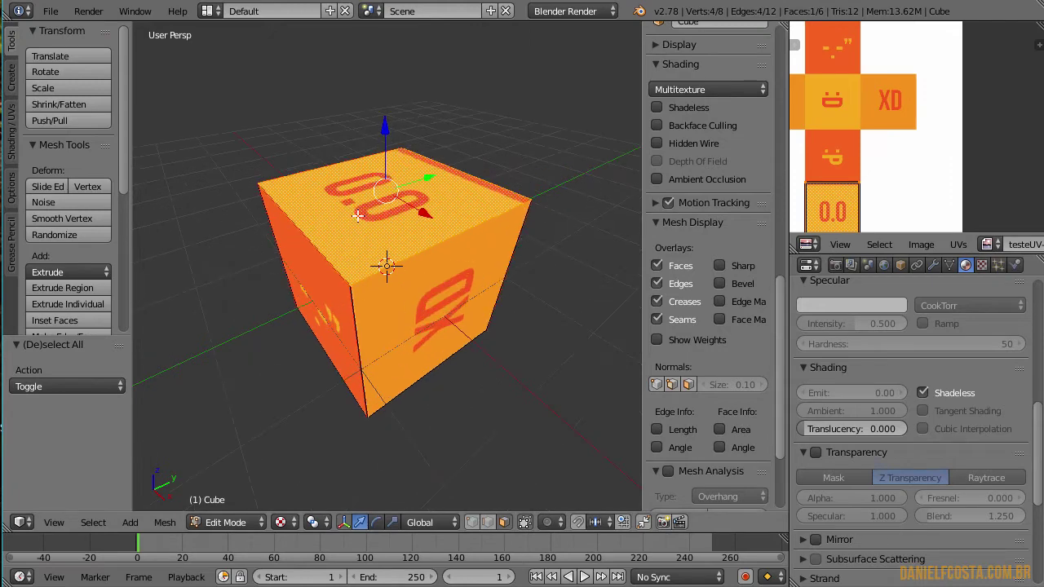
key(g)
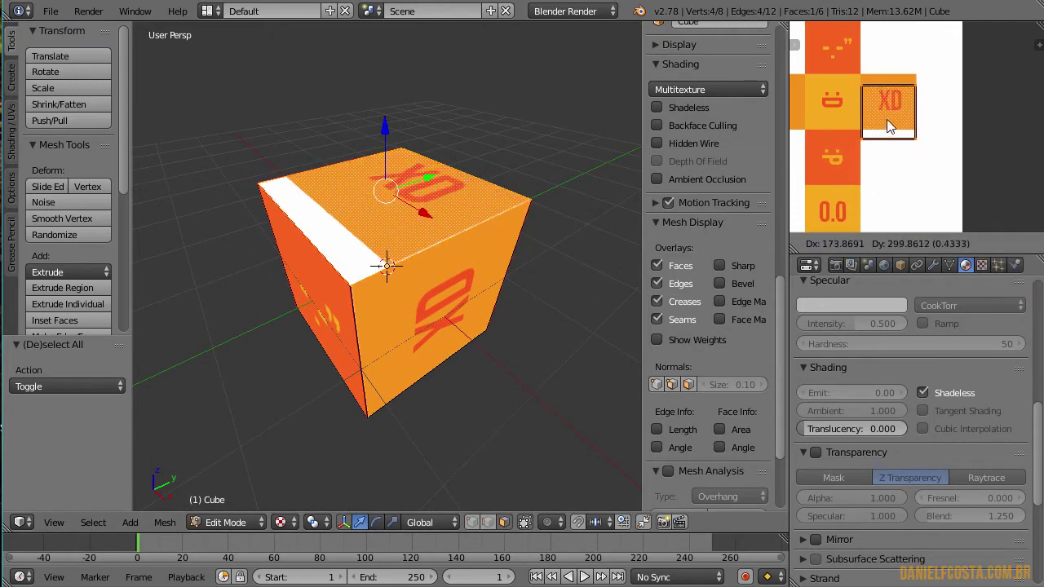
click(911, 142)
- Scale the top face's UV square by about 0.726 and shift it about -0.006 in X and 0.003 in Y
key(s)
click(927, 158)
key(g)
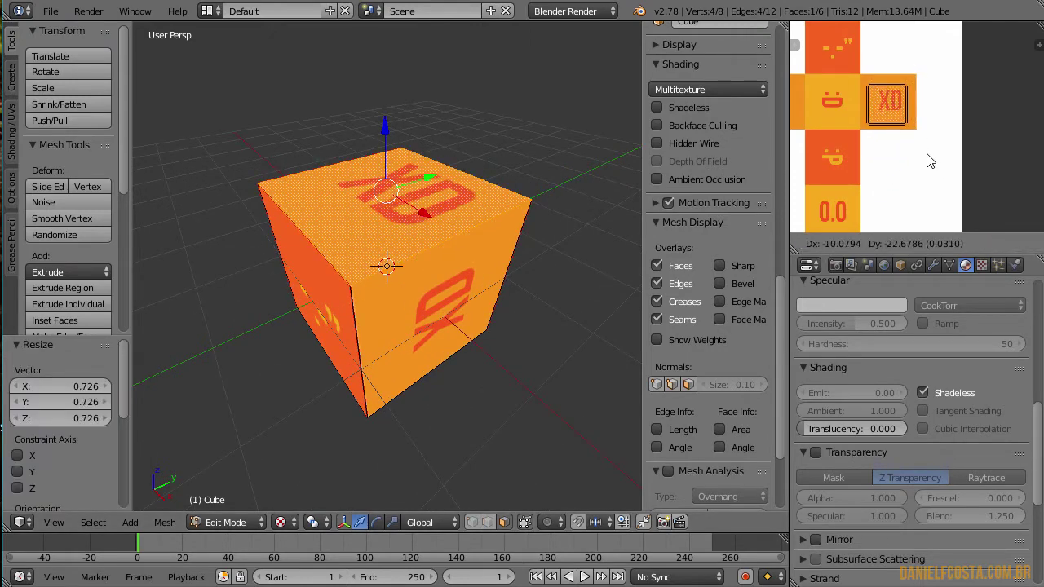
click(927, 158)
- Shrink the top face's UV square further around the XD lettering, shift it about -0.019 in Y, and check the cube in Object Mode
scroll(868, 124, up, 3)
key(s)
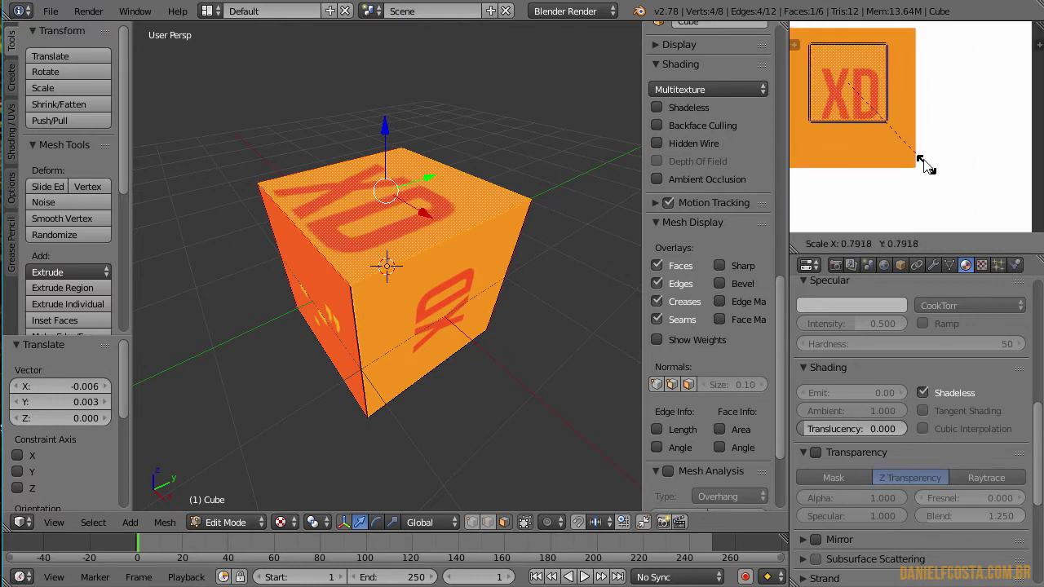
click(911, 131)
key(g)
click(911, 144)
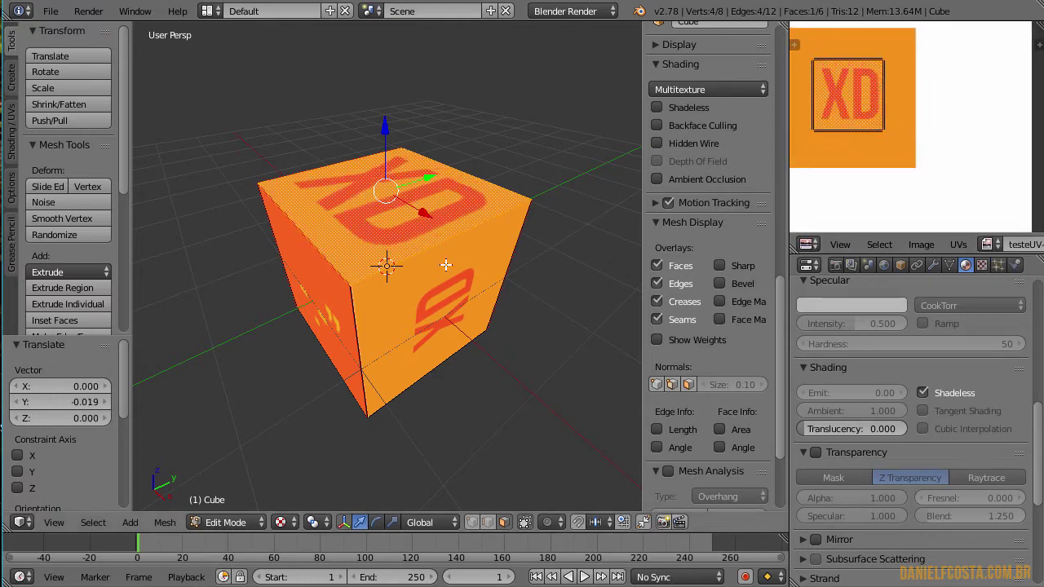
scroll(381, 288, down, 5)
key(Tab)
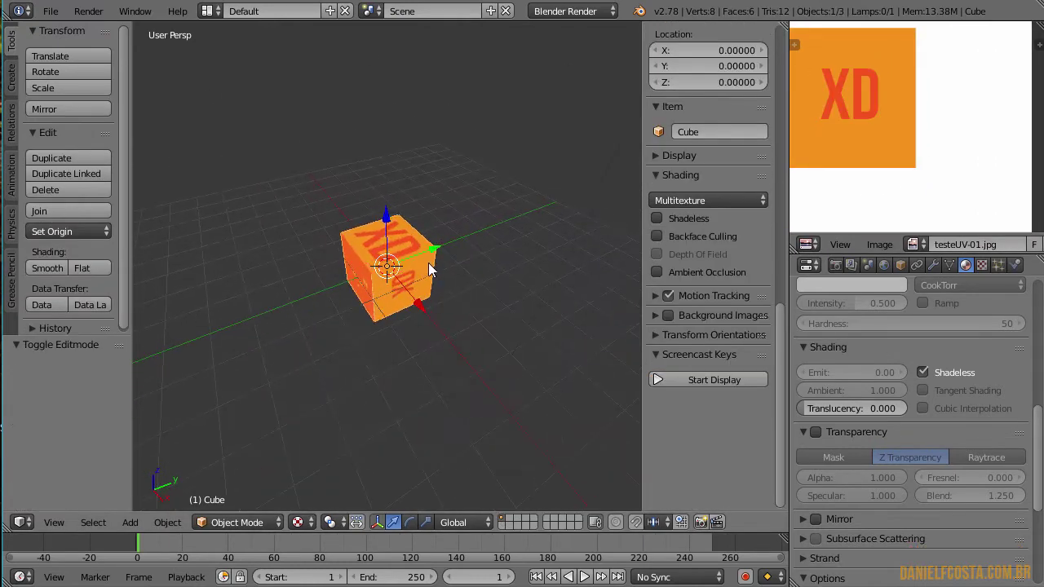
key(Tab)
scroll(343, 319, up, 3)
- Select the cube's -.-" side face, move its UV square onto the image's XD square, shrink it, and shift it about -0.012 in Y
key(a)
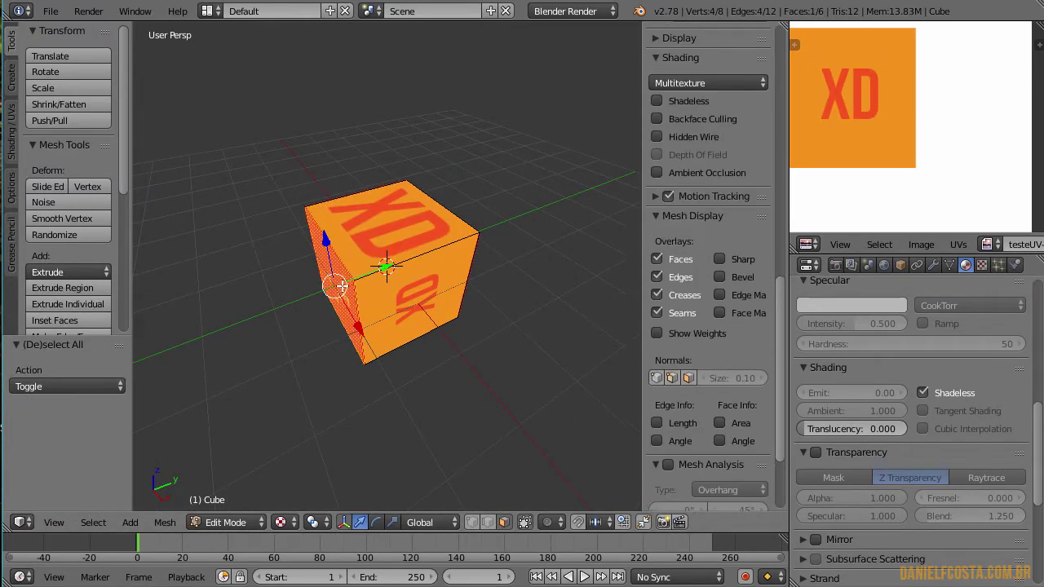
scroll(915, 102, down, 5)
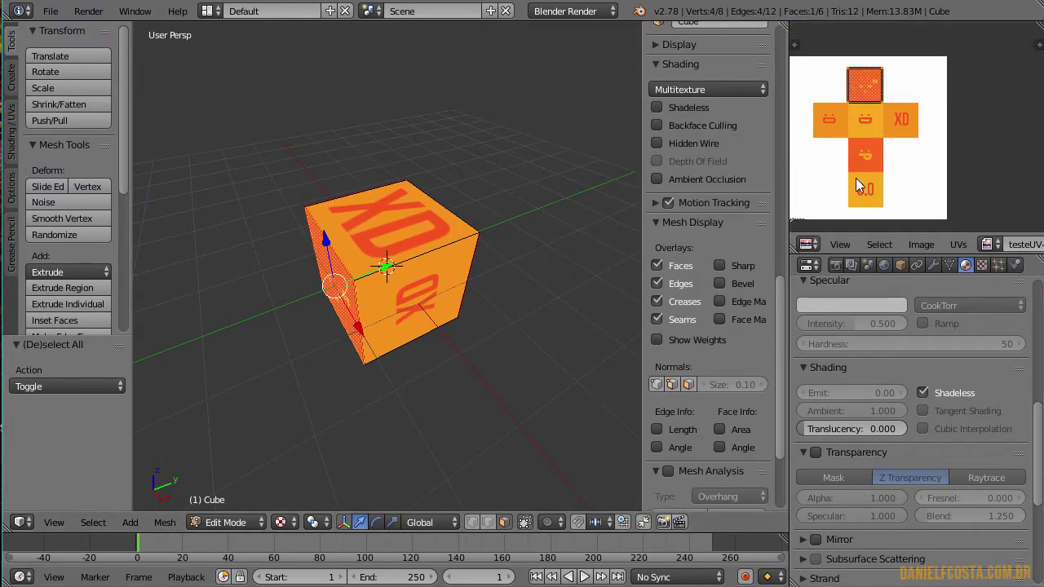
key(g)
click(926, 187)
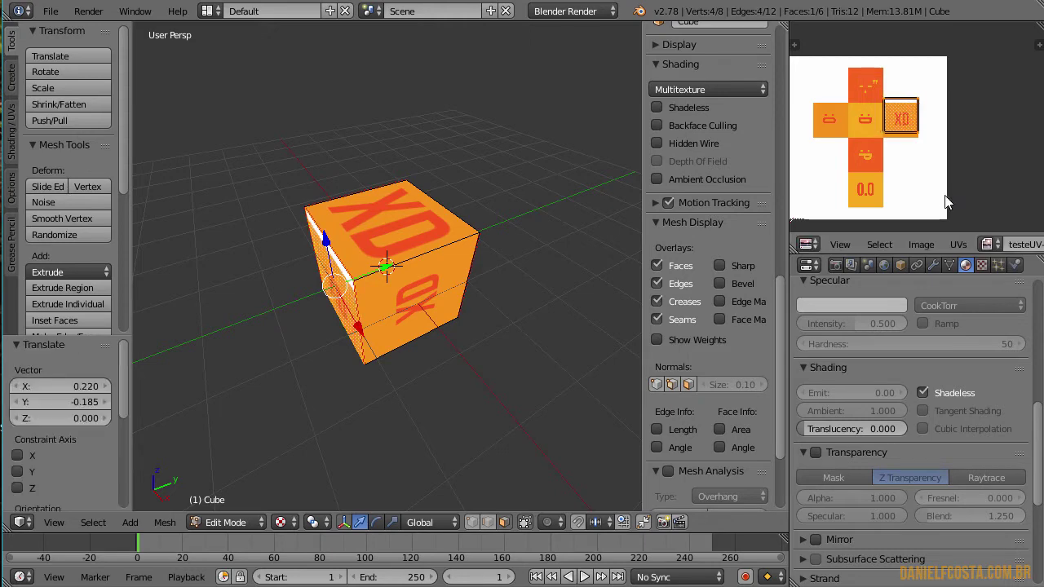
scroll(914, 163, up, 3)
key(s)
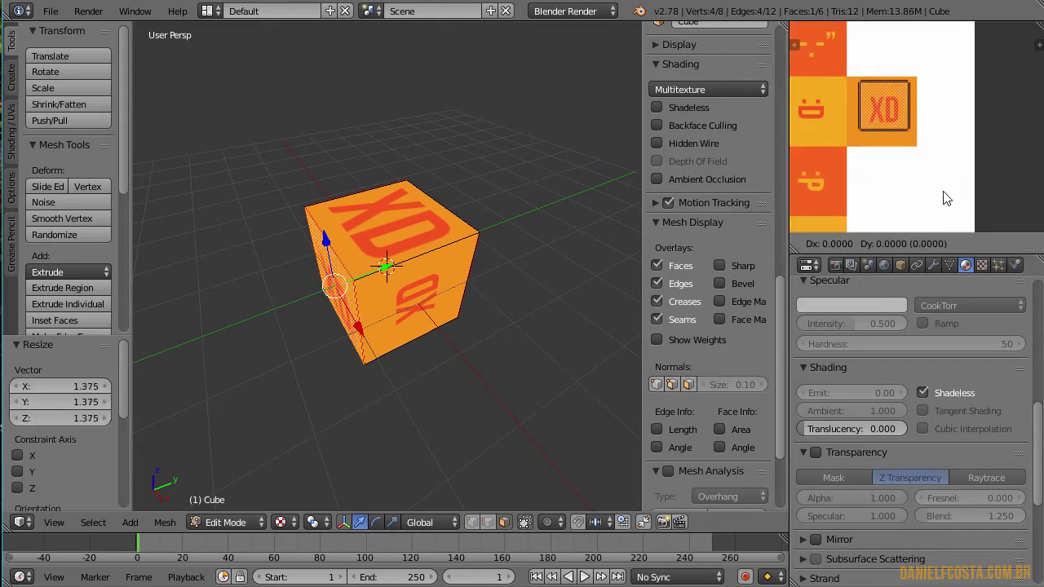
click(944, 196)
- Add the cube's top face to the selected side face and unwrap both faces together
middle_drag(571, 244, 400, 298)
shift+right_click(390, 221)
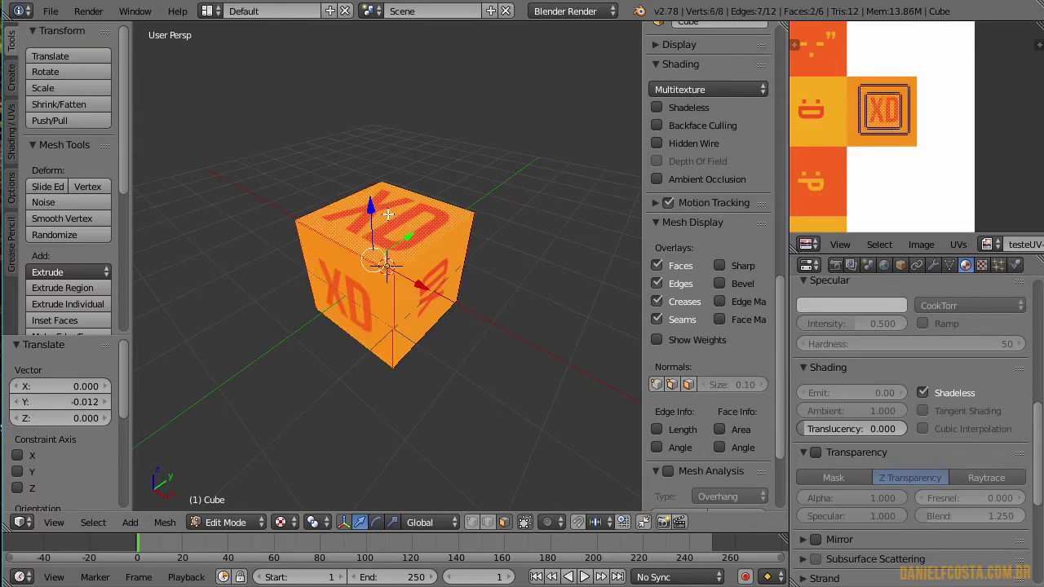
scroll(392, 258, down, 5)
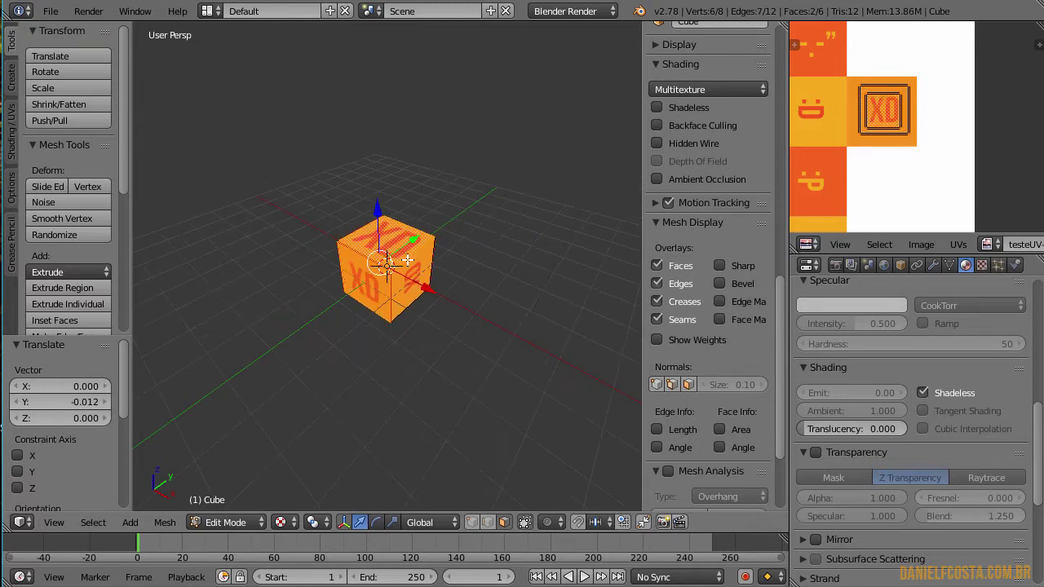
key(u)
click(387, 259)
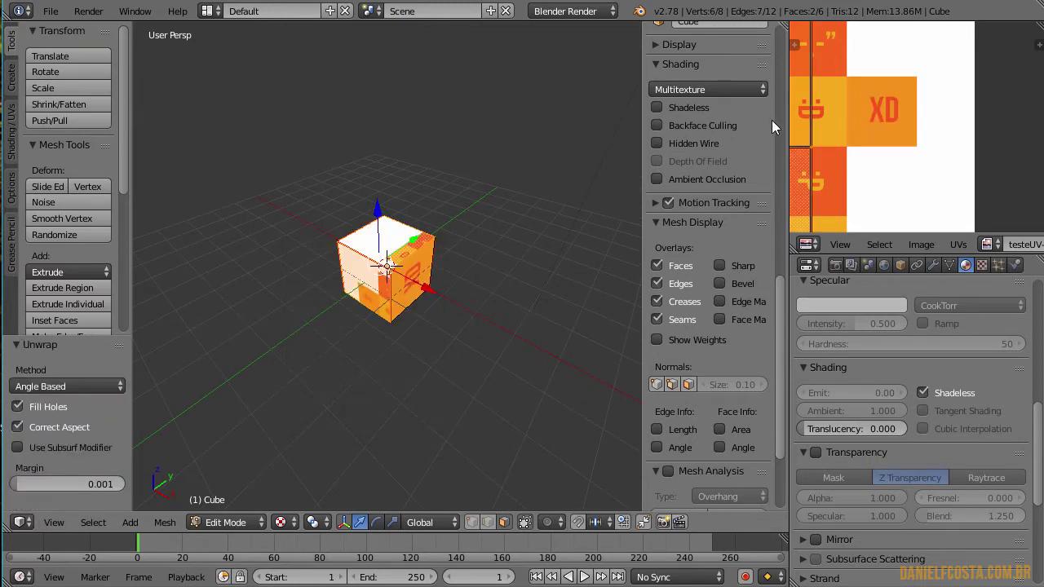
- Scale down the two-face UV island and place it over the :D and :P squares of the image
scroll(777, 127, down, 3)
scroll(795, 196, down, 3)
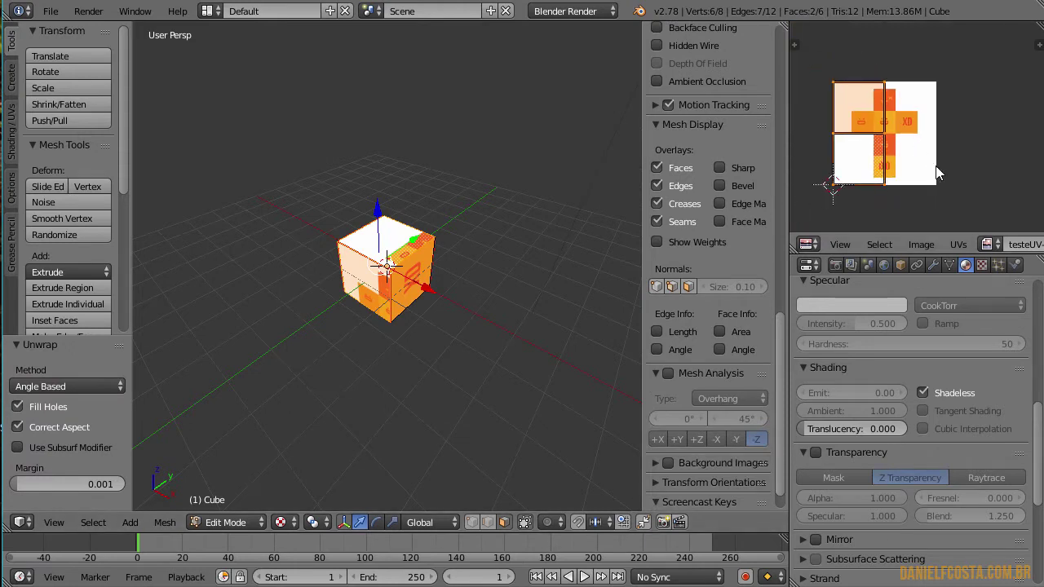
key(s)
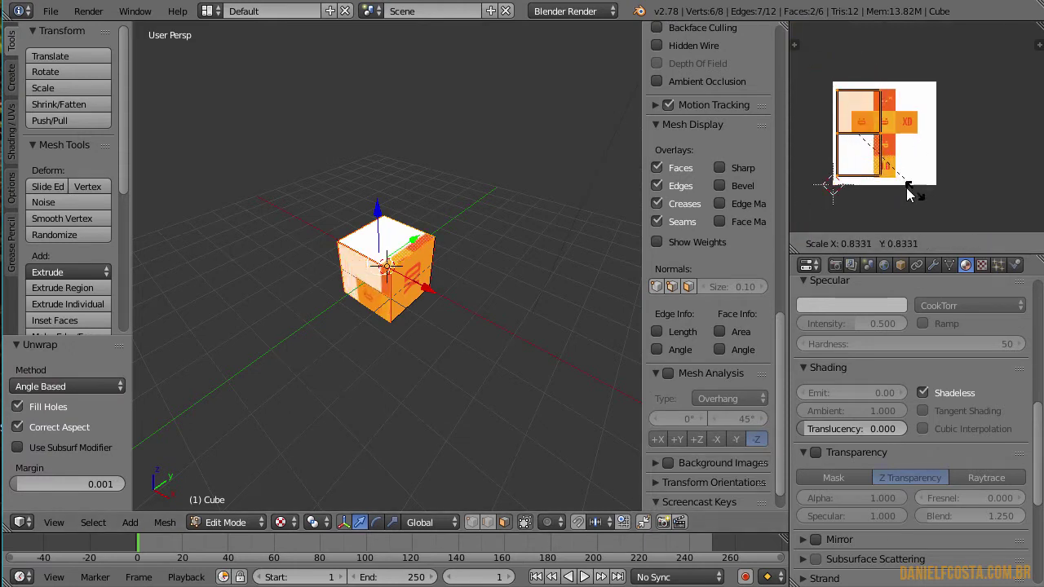
click(857, 145)
scroll(860, 147, up, 4)
key(g)
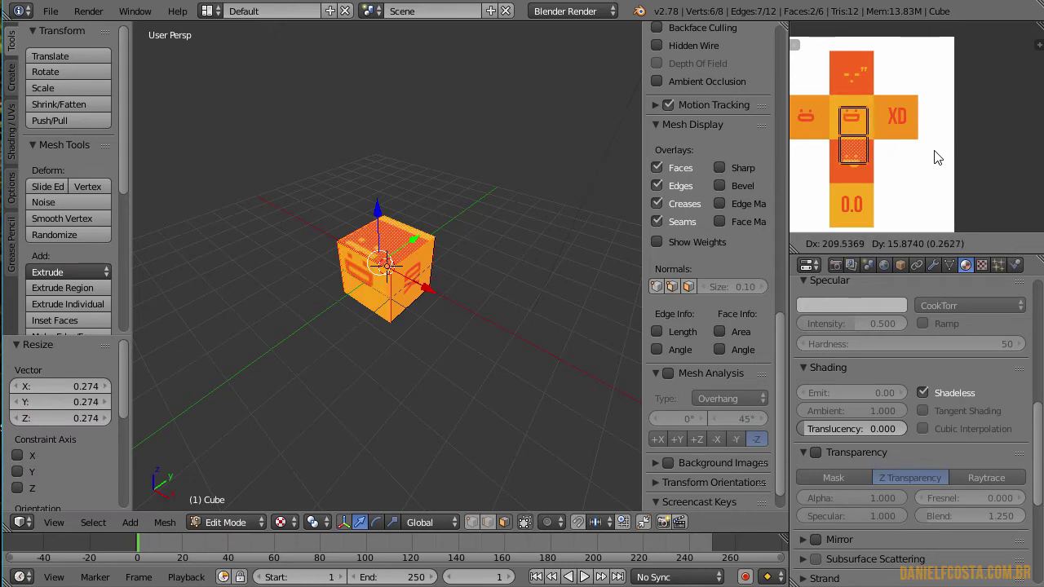
click(955, 174)
scroll(431, 354, up, 3)
- Select the cube's faces one after another from several sides to examine where their UVs lie on the image
key(a)
right_click(424, 298)
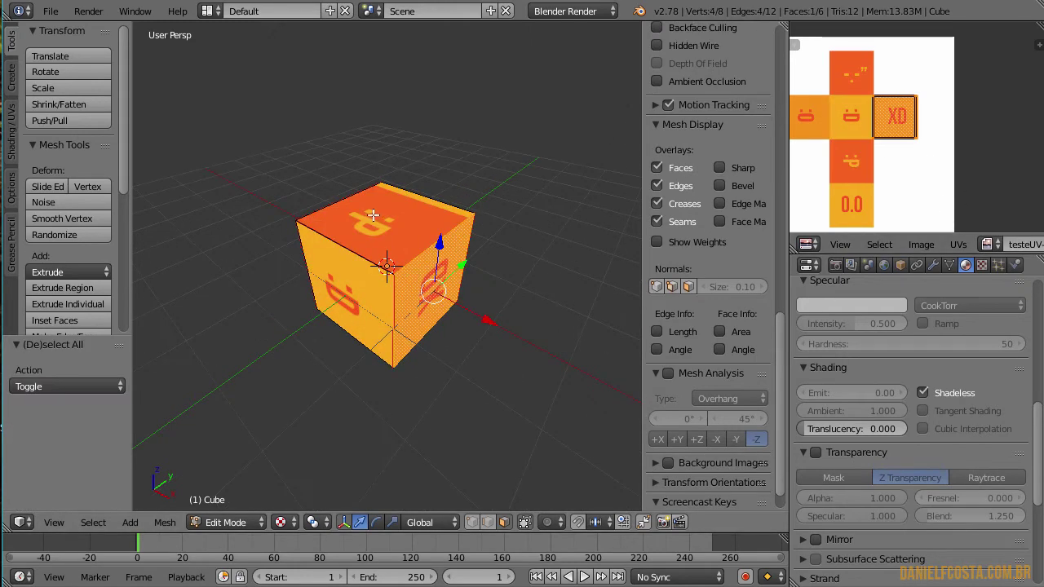
shift+right_click(373, 215)
shift+right_click(362, 320)
middle_drag(478, 246, 411, 261)
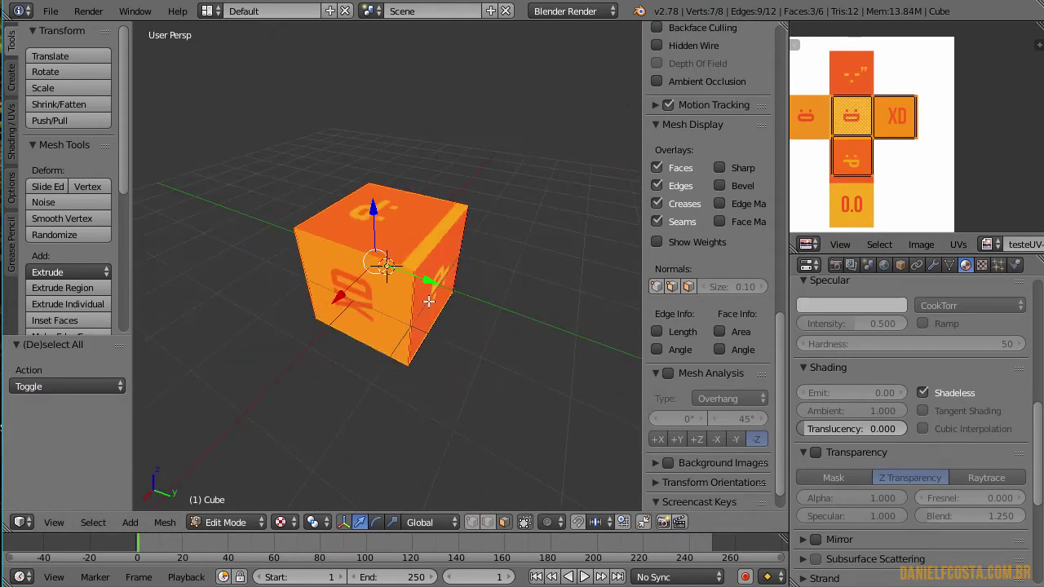
shift+right_click(411, 266)
shift+right_click(431, 283)
shift+right_click(387, 256)
middle_drag(274, 258, 424, 157)
shift+right_click(408, 325)
middle_drag(253, 251, 367, 245)
shift+right_click(343, 293)
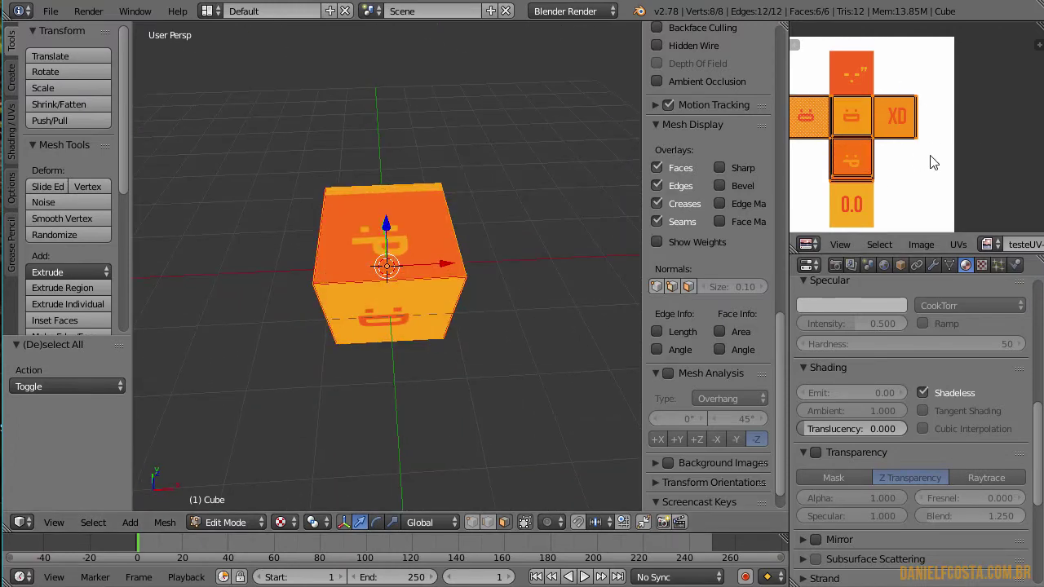
- Deselect all faces, render the scene to check the cube's texture, and return to the 3D view
scroll(710, 327, down, 5)
key(a)
middle_drag(517, 324, 365, 462)
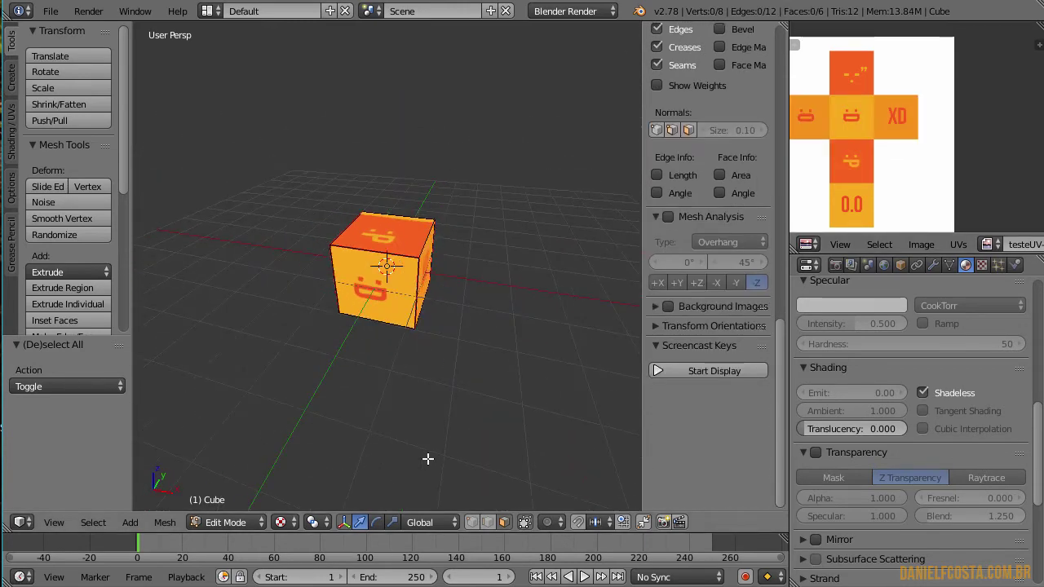
key(F12)
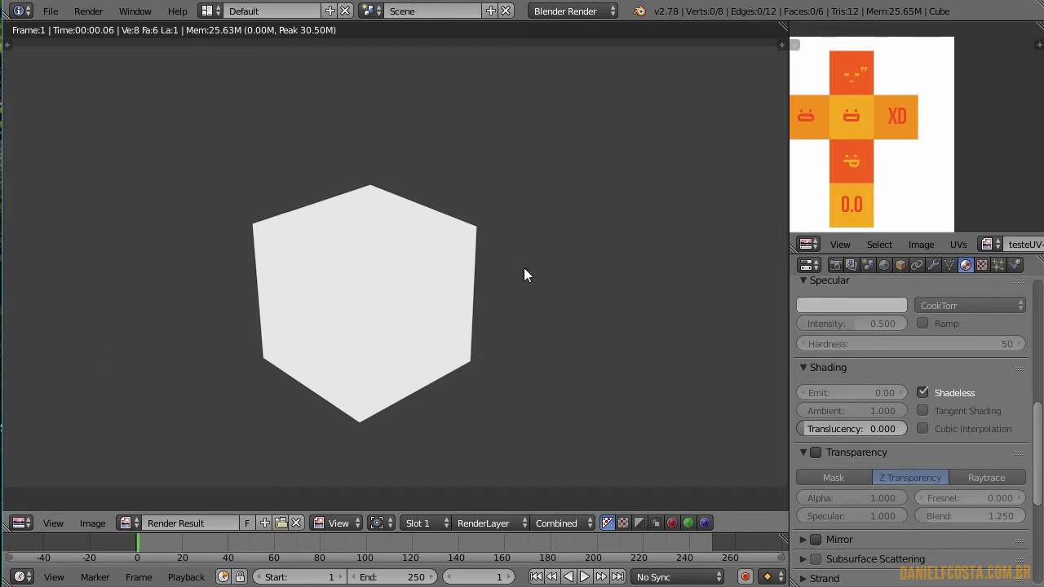
key(Escape)
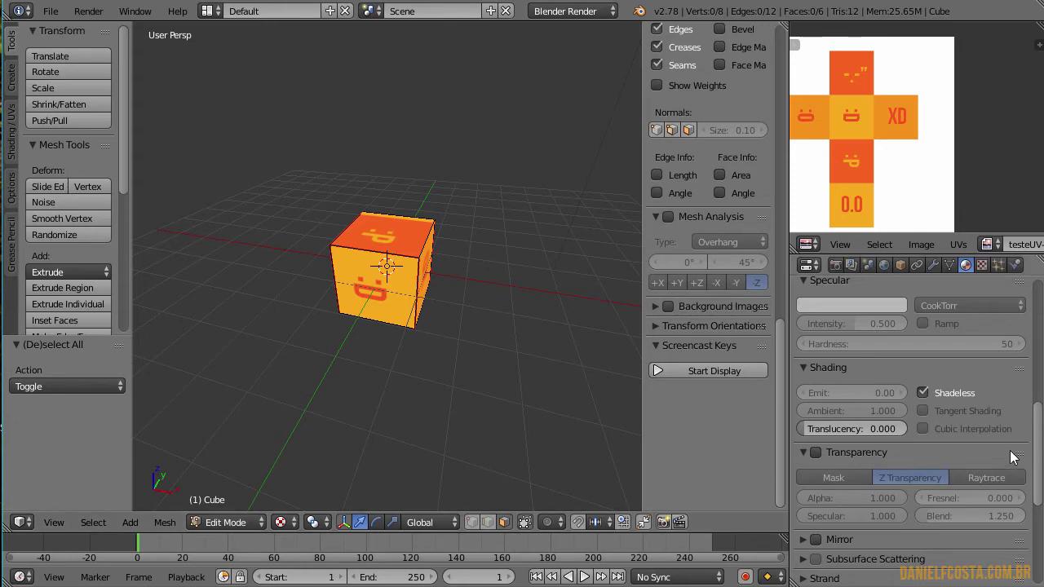
- Set the type of the cube material's Tex texture to Image or Movie
scroll(992, 446, up, 5)
scroll(991, 446, up, 5)
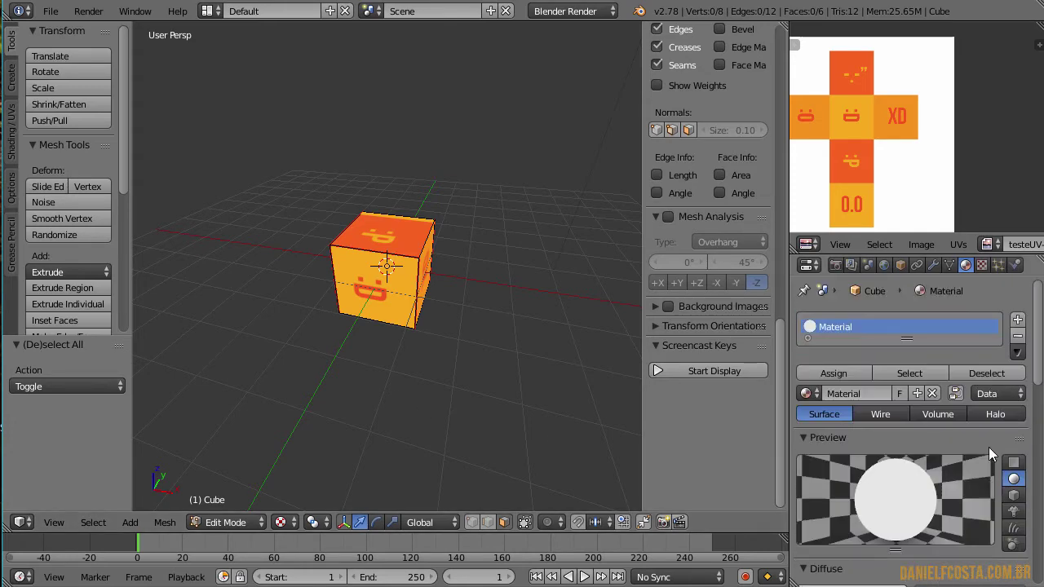
click(982, 265)
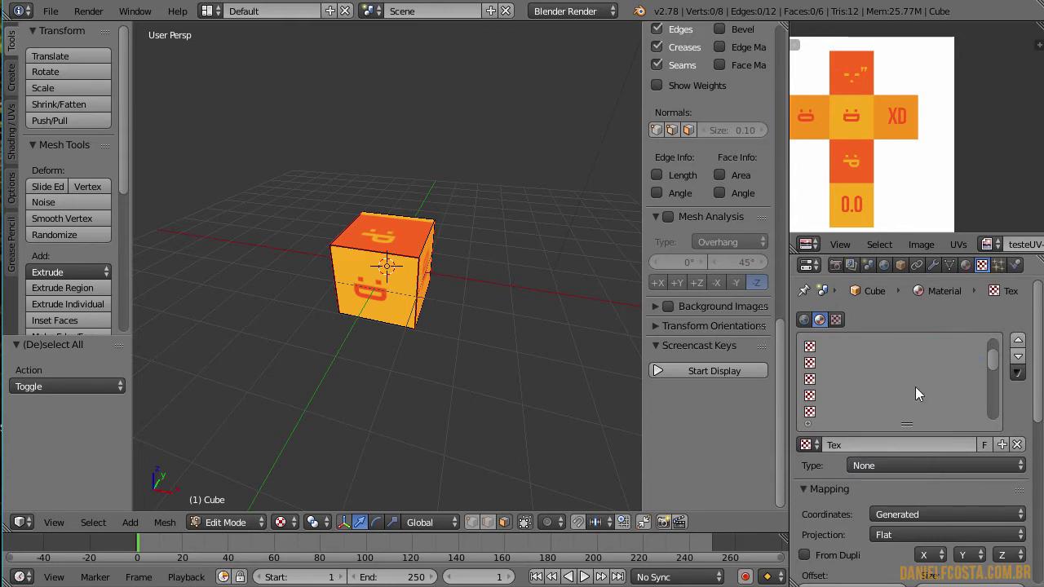
click(897, 465)
click(904, 356)
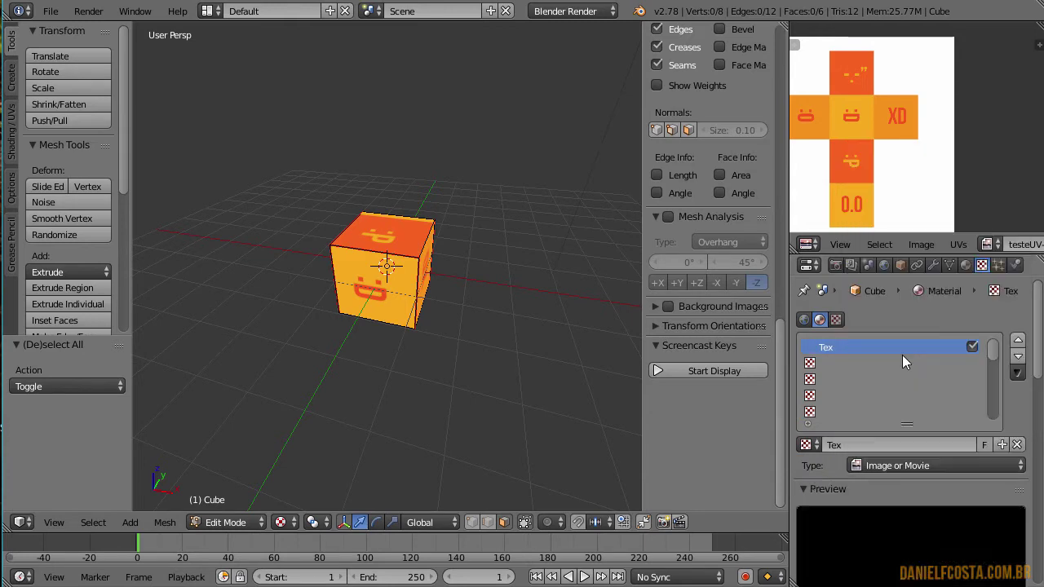
- Assign the already loaded testeUV-01.jpg as the texture's image
scroll(903, 392, down, 3)
scroll(917, 396, up, 2)
scroll(916, 396, up, 2)
scroll(994, 494, down, 6)
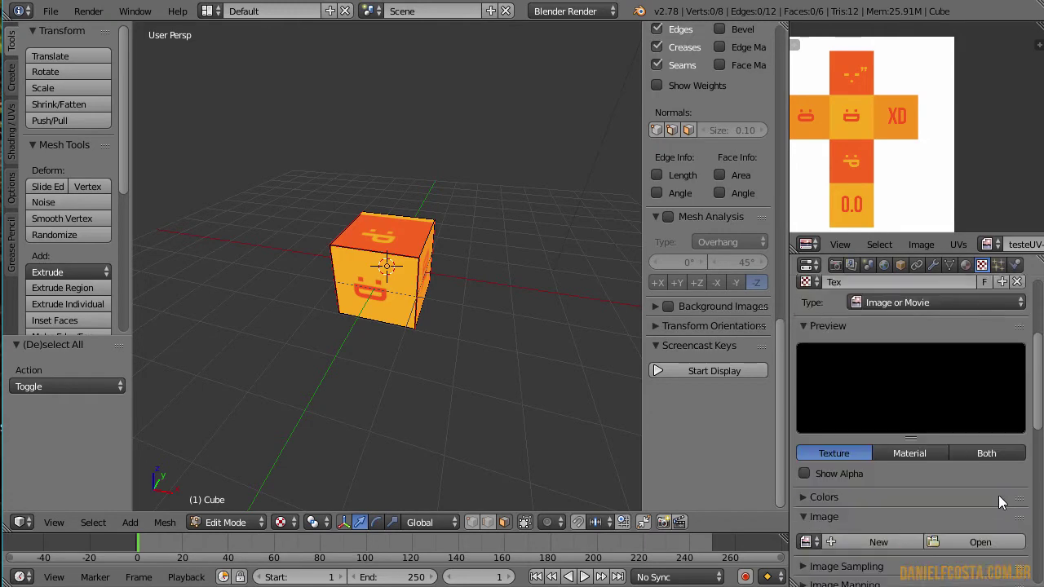
click(965, 476)
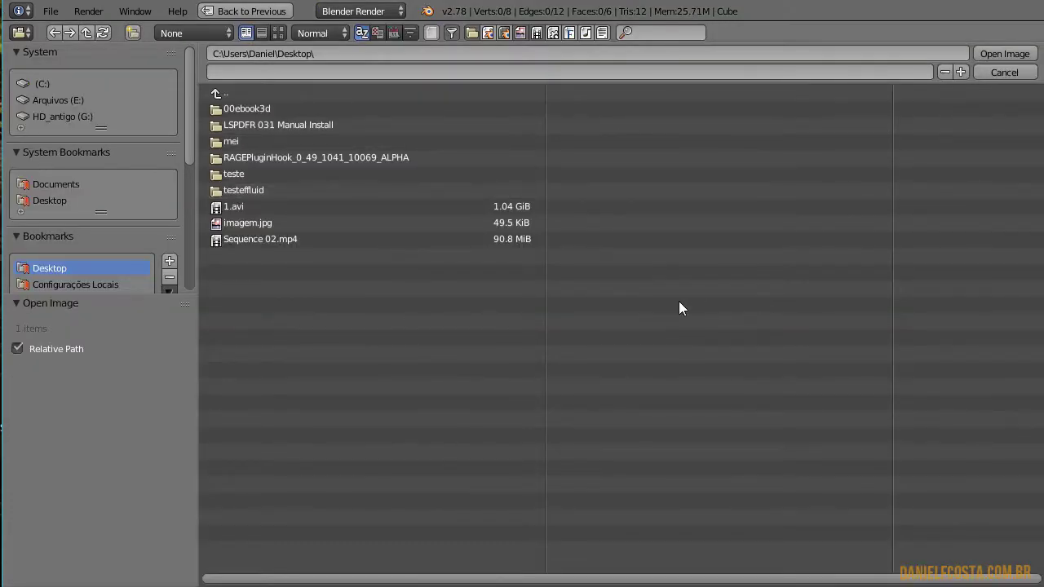
key(Escape)
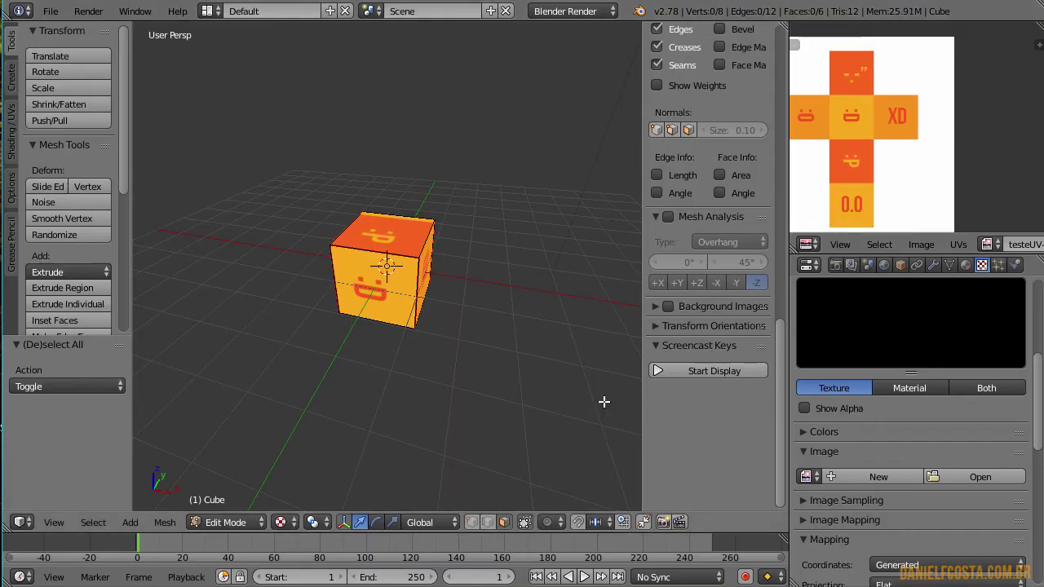
scroll(947, 494, down, 1)
click(806, 443)
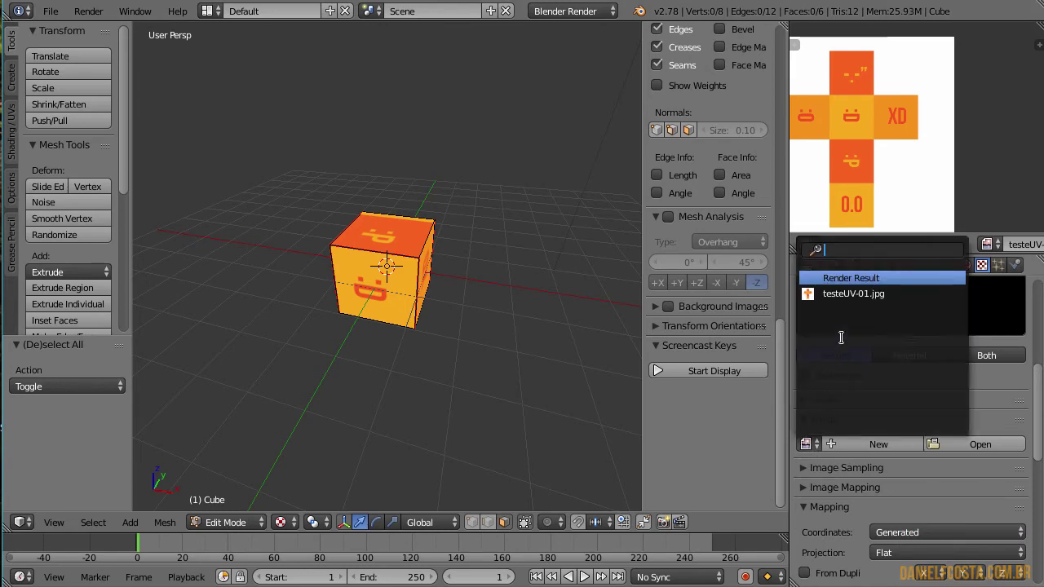
click(853, 294)
scroll(987, 355, down, 5)
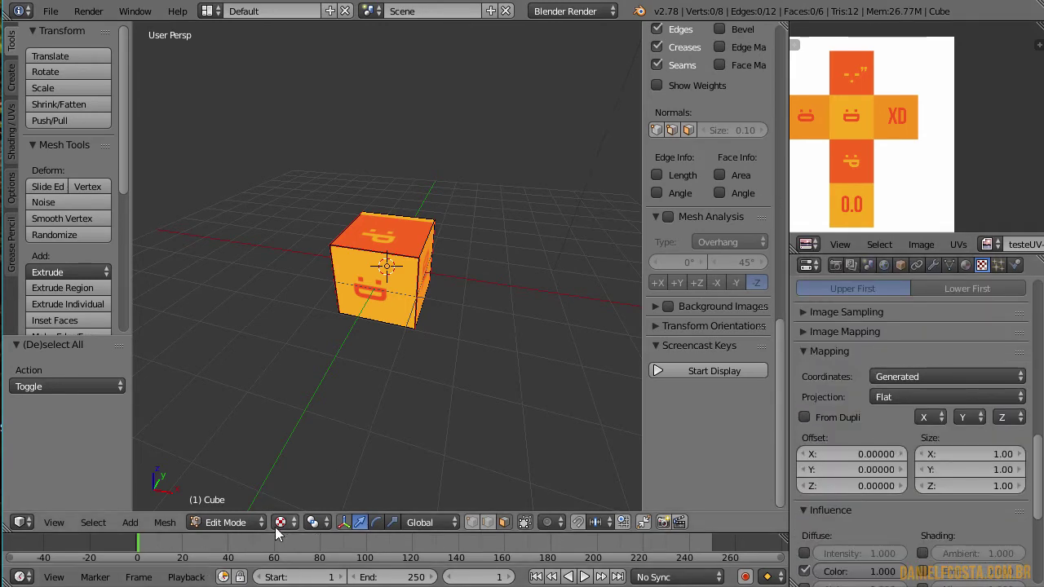
- Set the texture's mapping coordinates to UV, rendering the cube before and after the change to compare the results
key(F12)
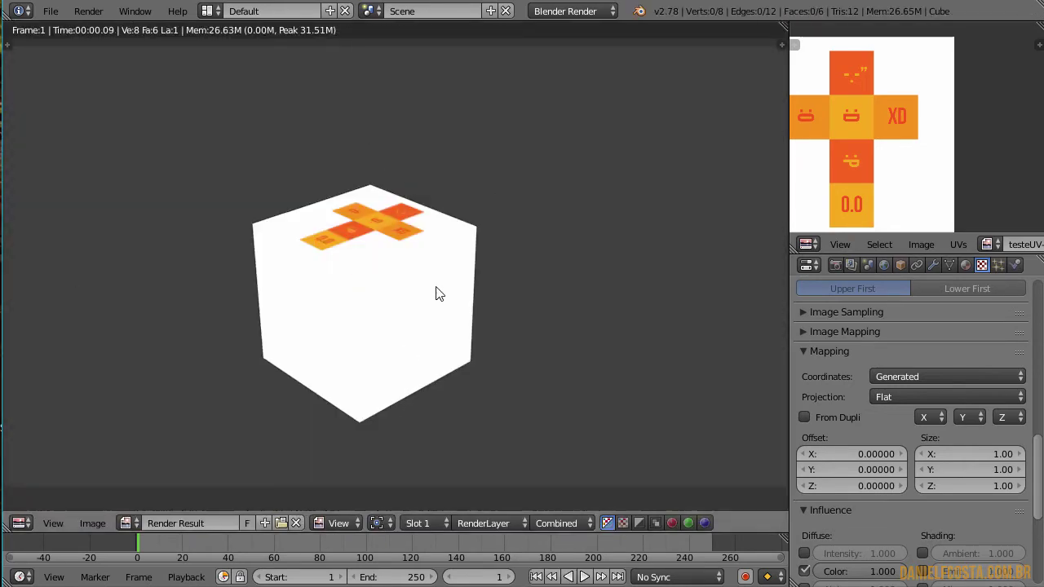
key(Escape)
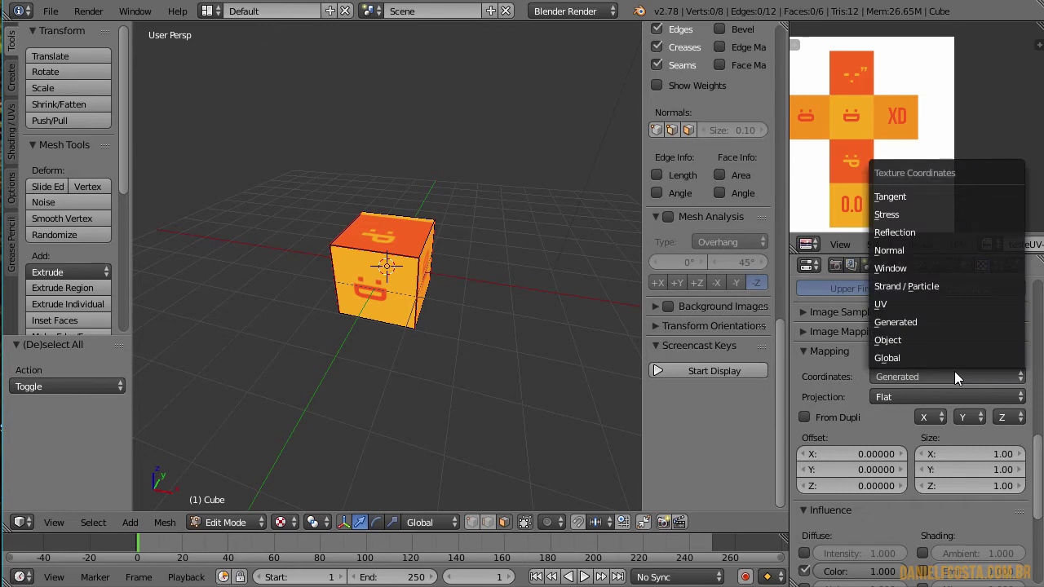
click(933, 305)
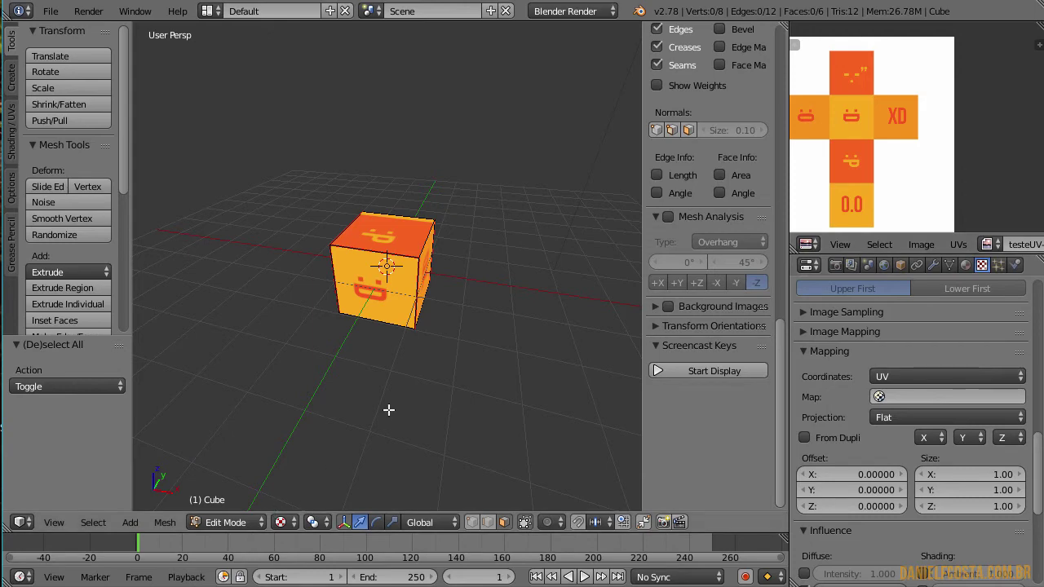
key(F12)
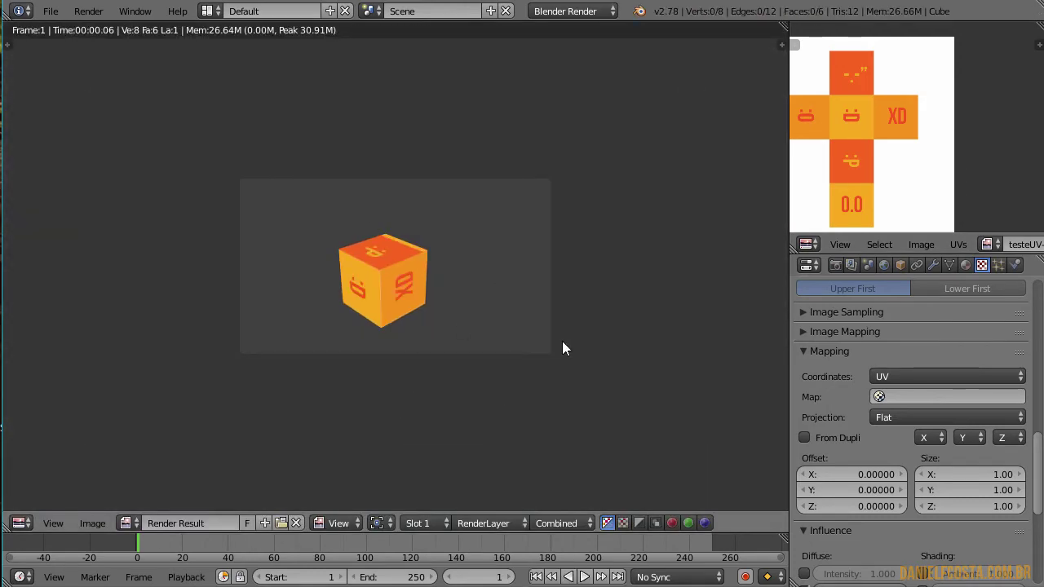
key(Escape)
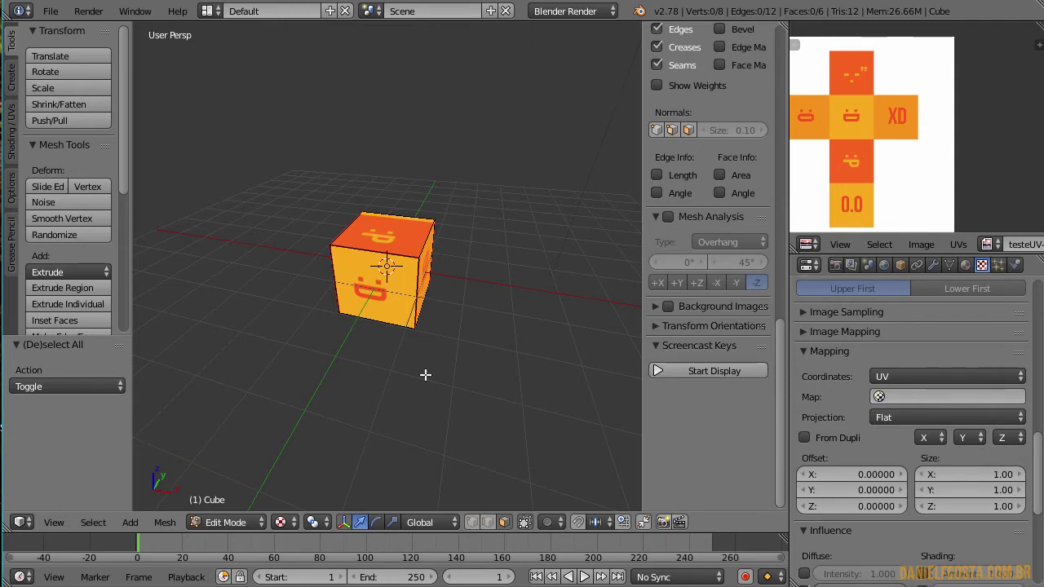
scroll(438, 315, up, 1)
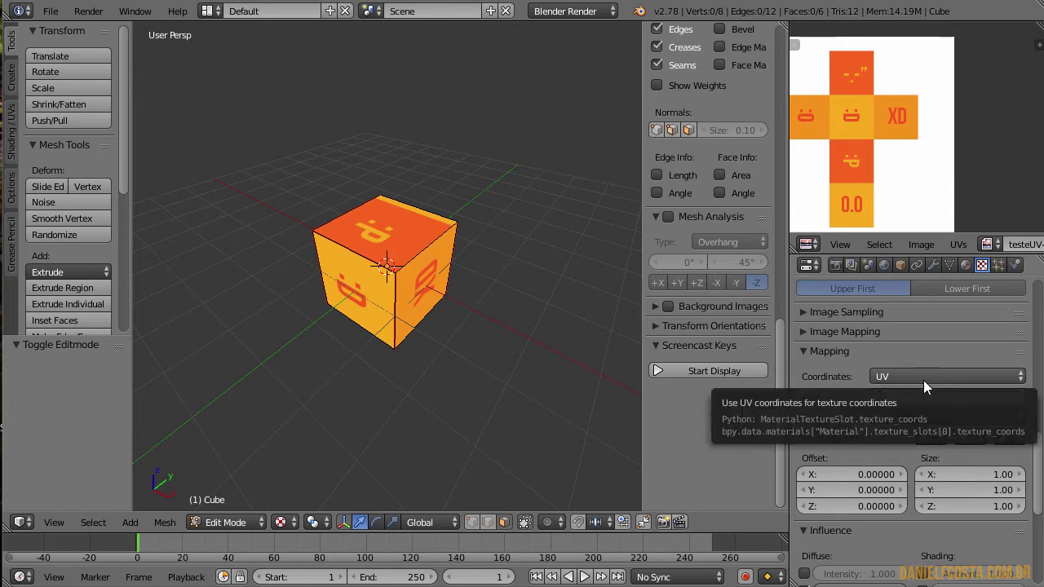
- Show the cube's mesh data, enlarge the UV Maps list, and remove the UVMap entry
scroll(924, 380, up, 10)
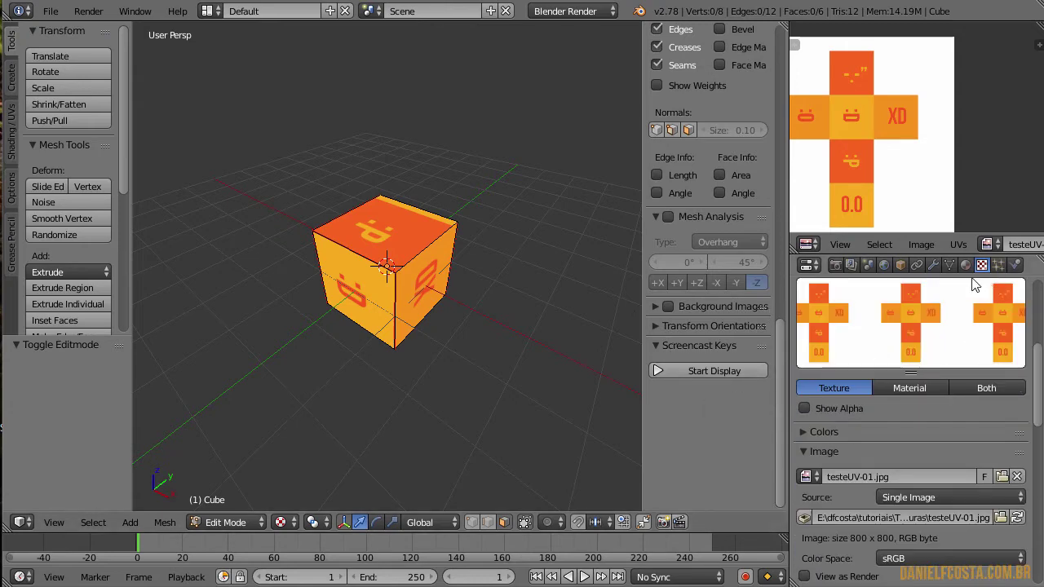
click(948, 266)
scroll(938, 376, down, 5)
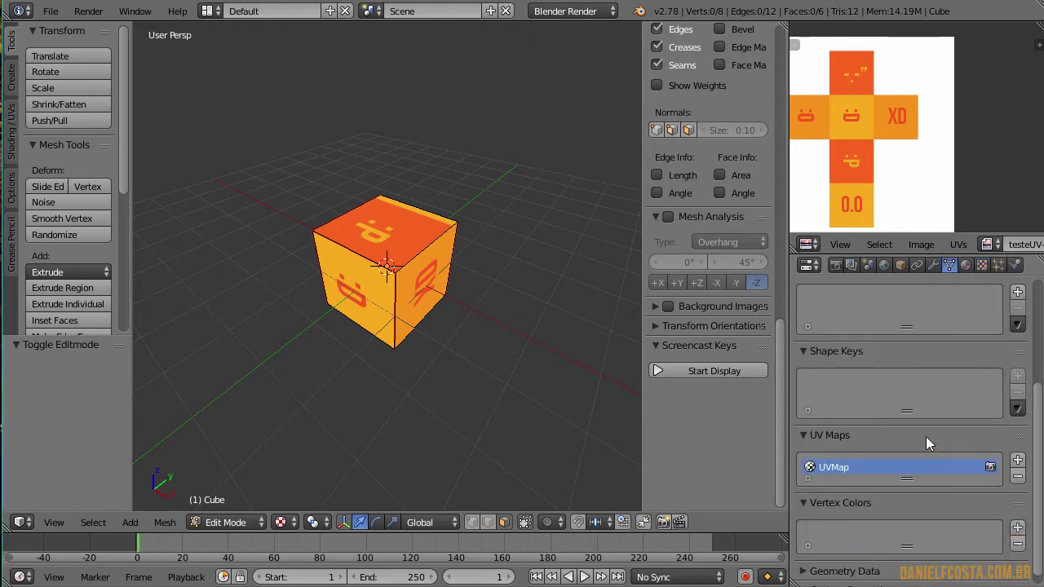
drag(905, 481, 902, 525)
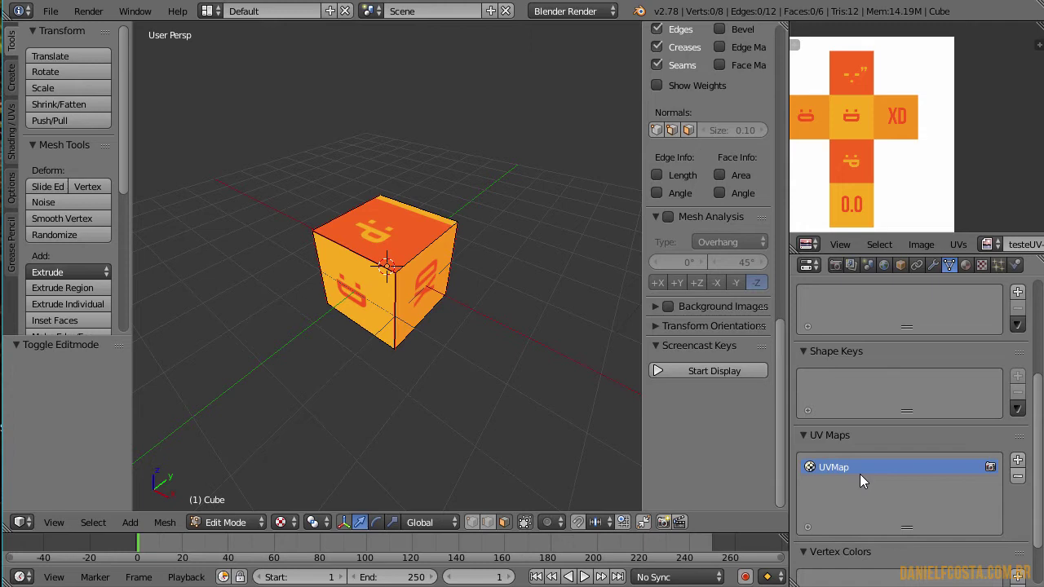
click(1018, 477)
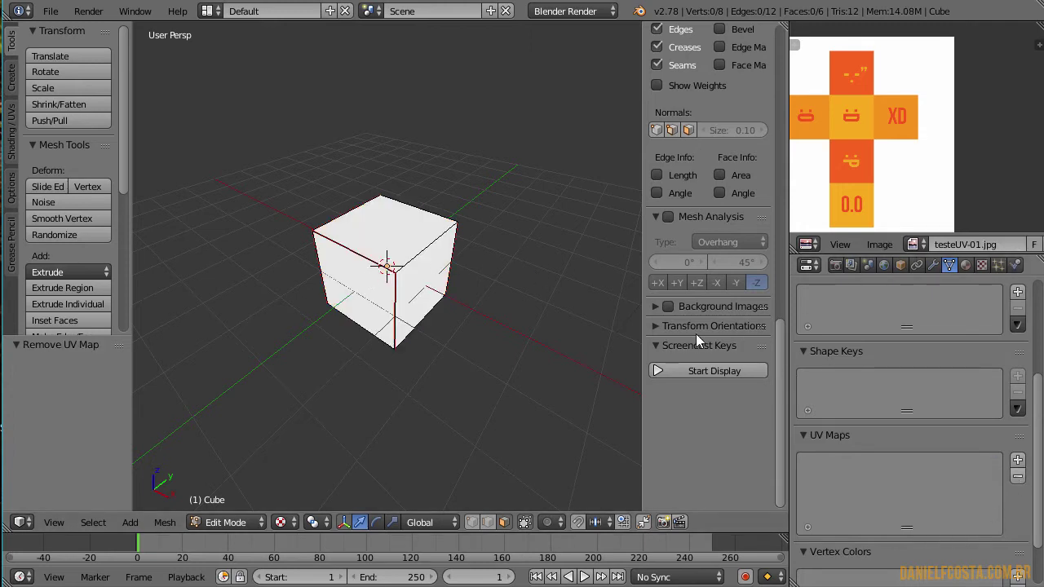
- Render the cube without a UV map, examine the result and the texture's mapping settings, and return to the 3D view
key(F12)
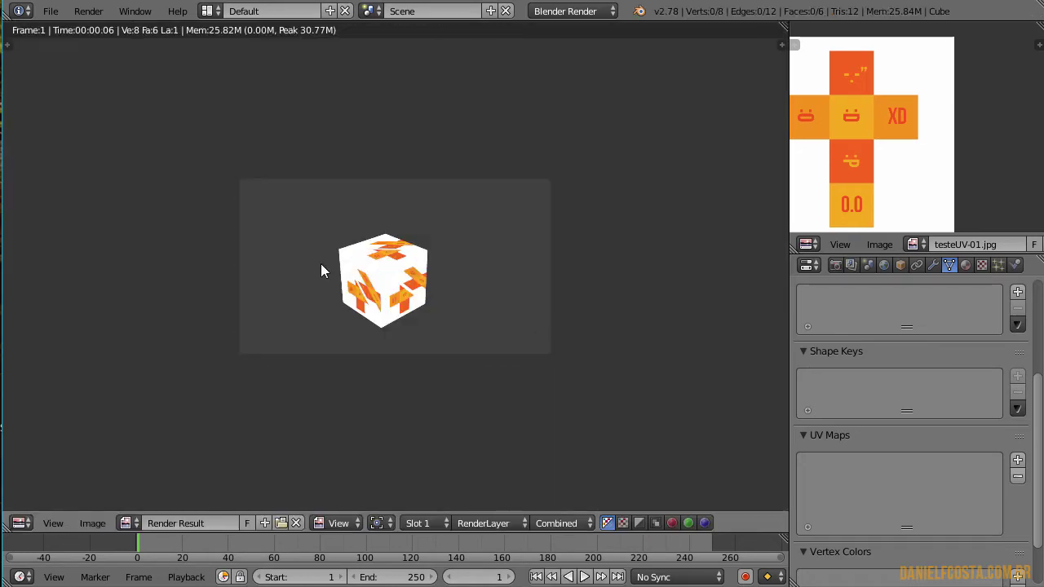
scroll(444, 306, up, 5)
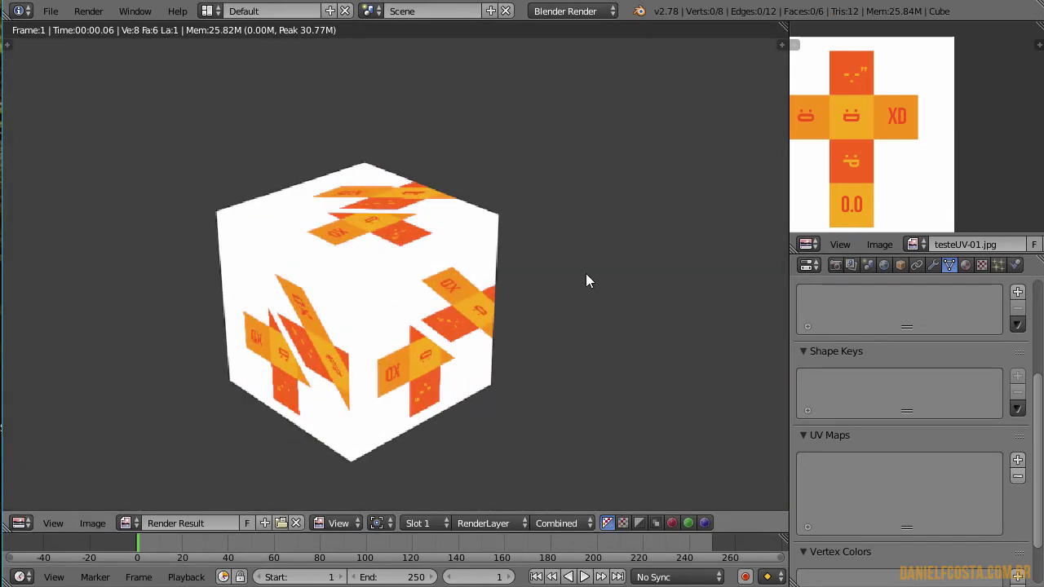
click(982, 265)
scroll(956, 456, down, 10)
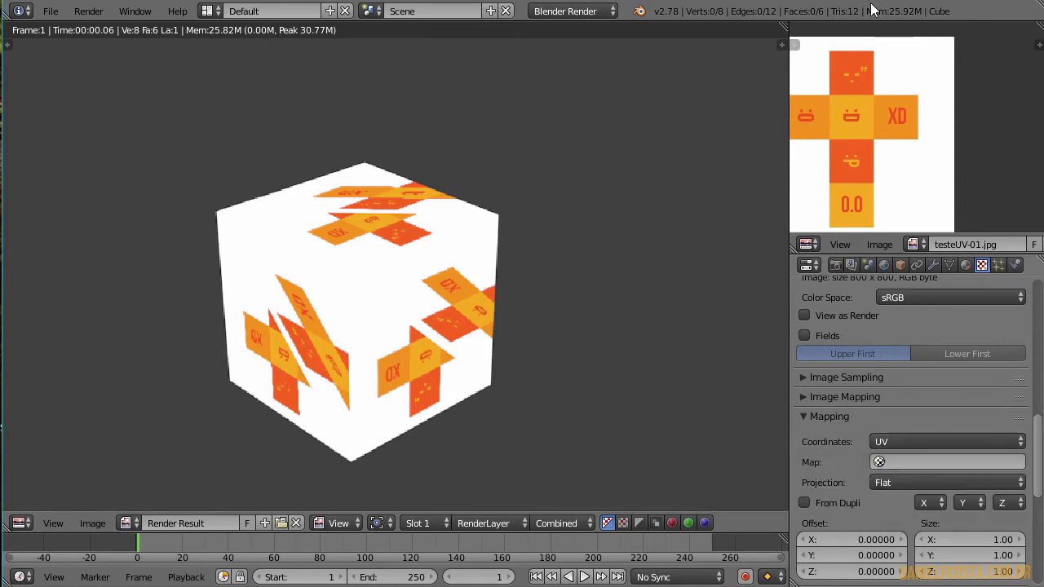
key(Escape)
- Select all of the cube's faces and clear the seams from every edge
key(a)
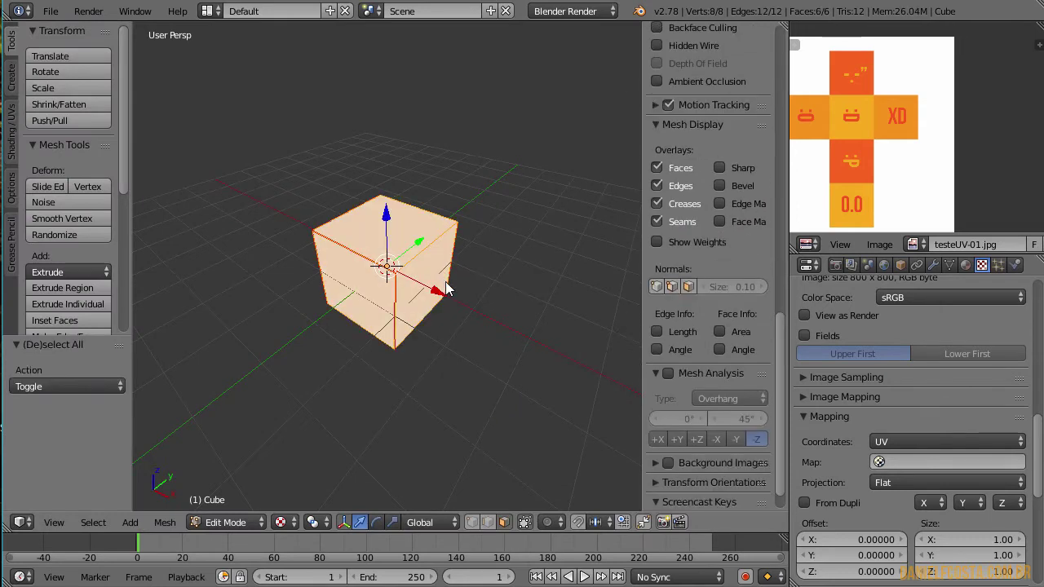
scroll(921, 162, down, 1)
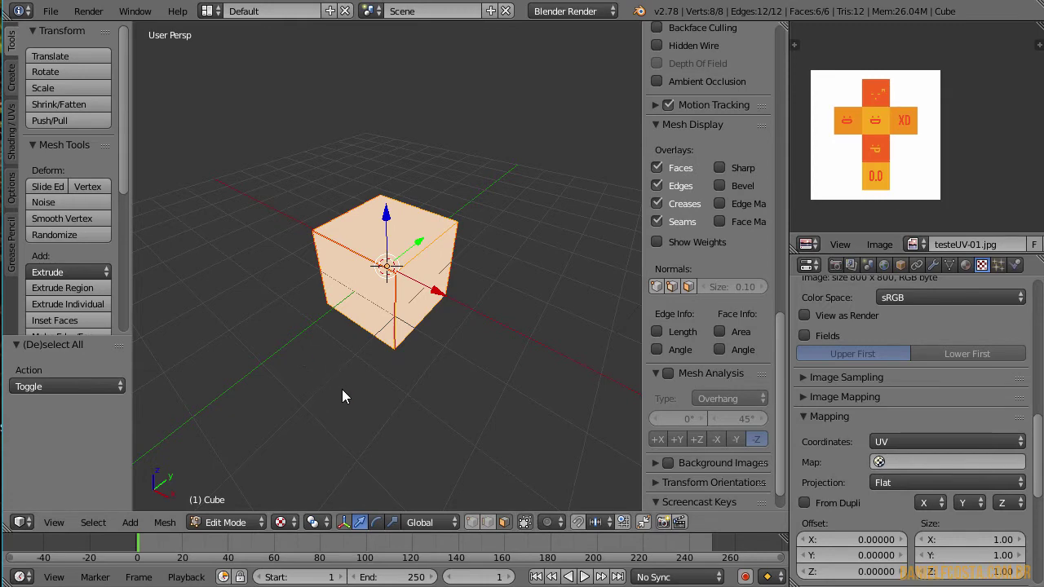
key(ctrl+e)
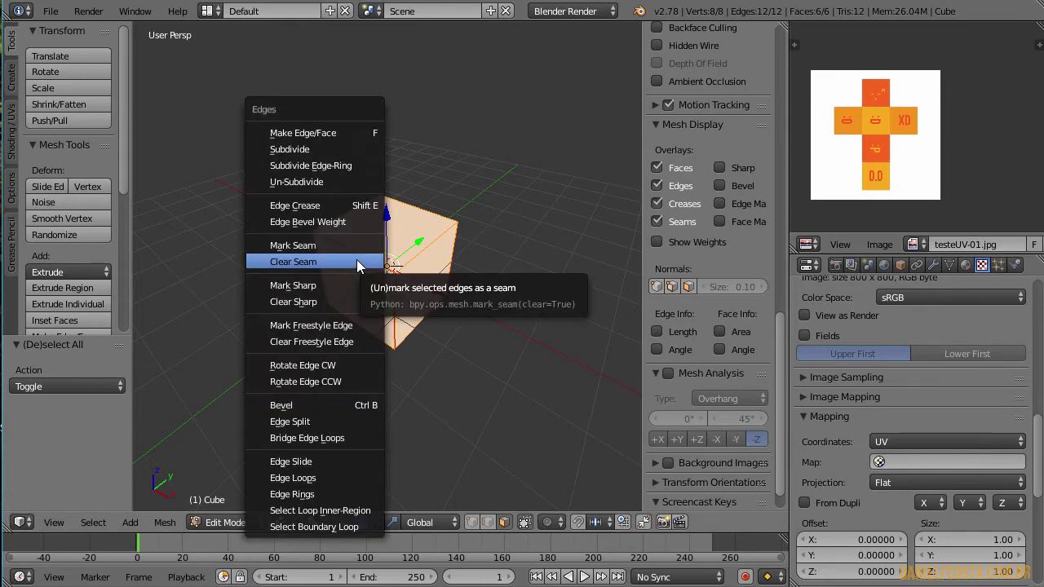
click(354, 246)
scroll(392, 319, up, 3)
key(ctrl+e)
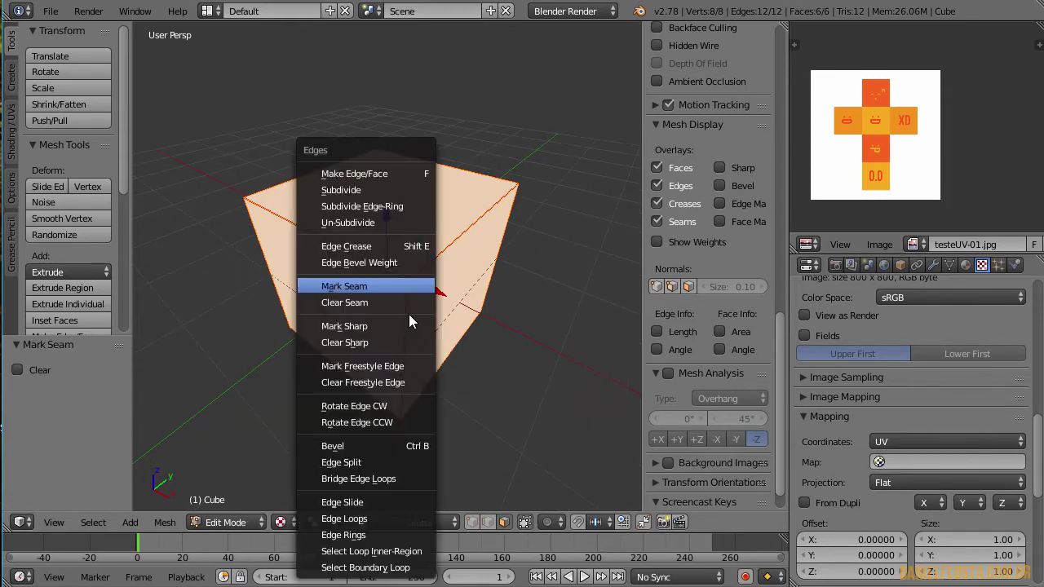
click(374, 300)
middle_drag(391, 301, 441, 283)
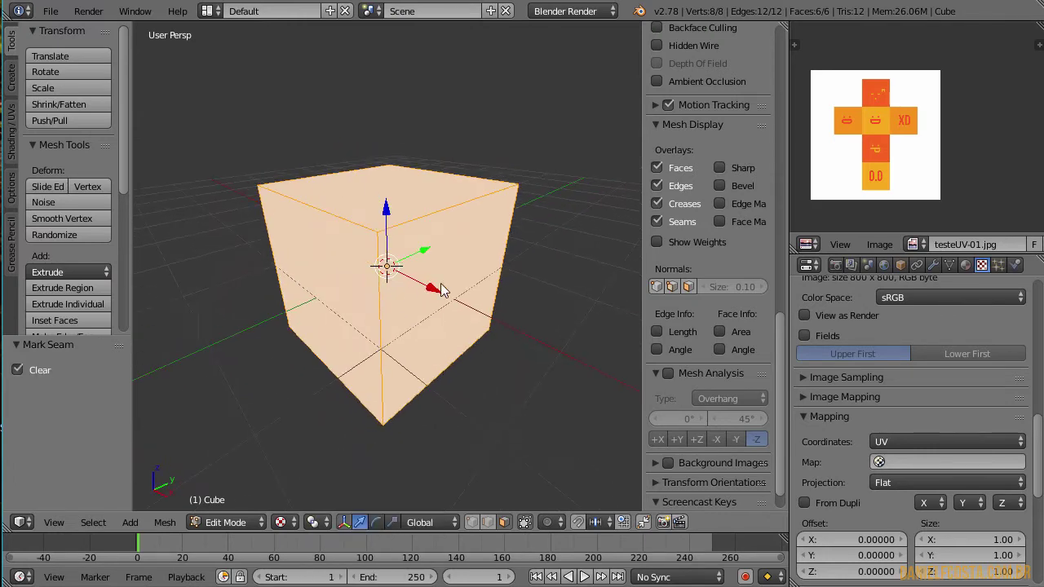
- Unwrap the whole seamless cube with the default Unwrap method and inspect the result over the image
scroll(441, 283, down, 3)
key(u)
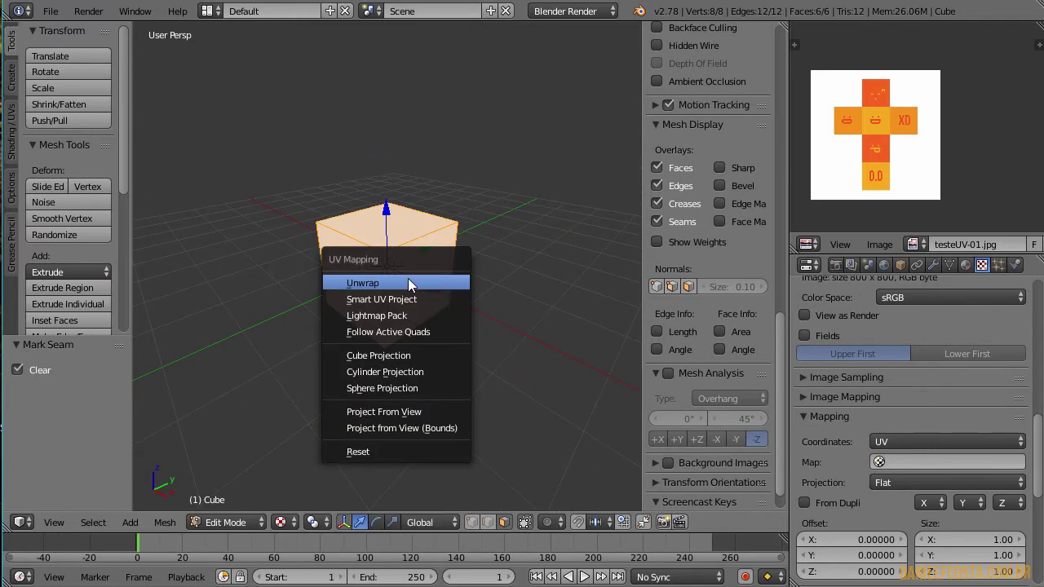
click(408, 282)
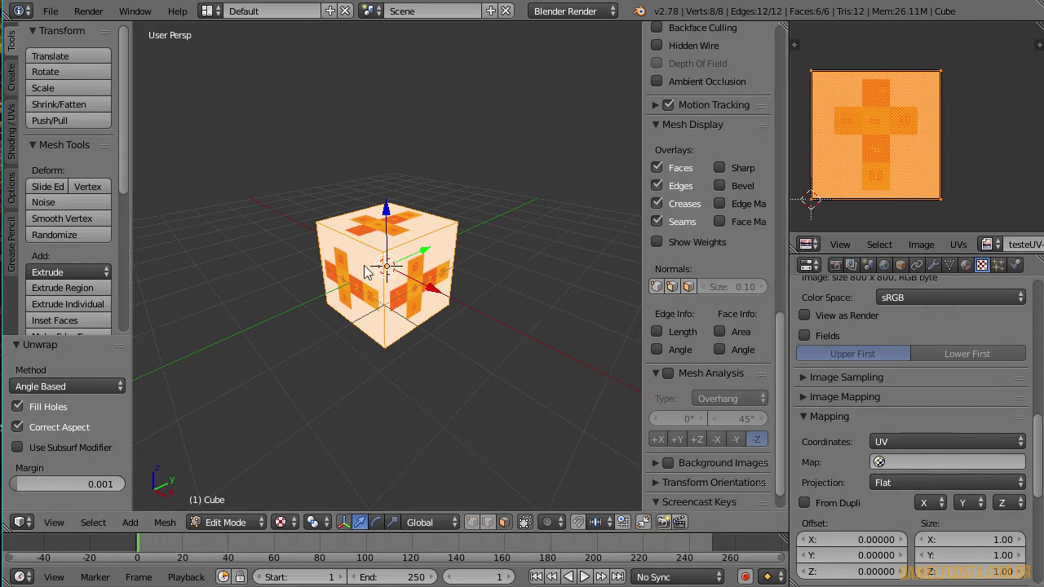
middle_drag(430, 222, 473, 208)
scroll(952, 160, down, 2)
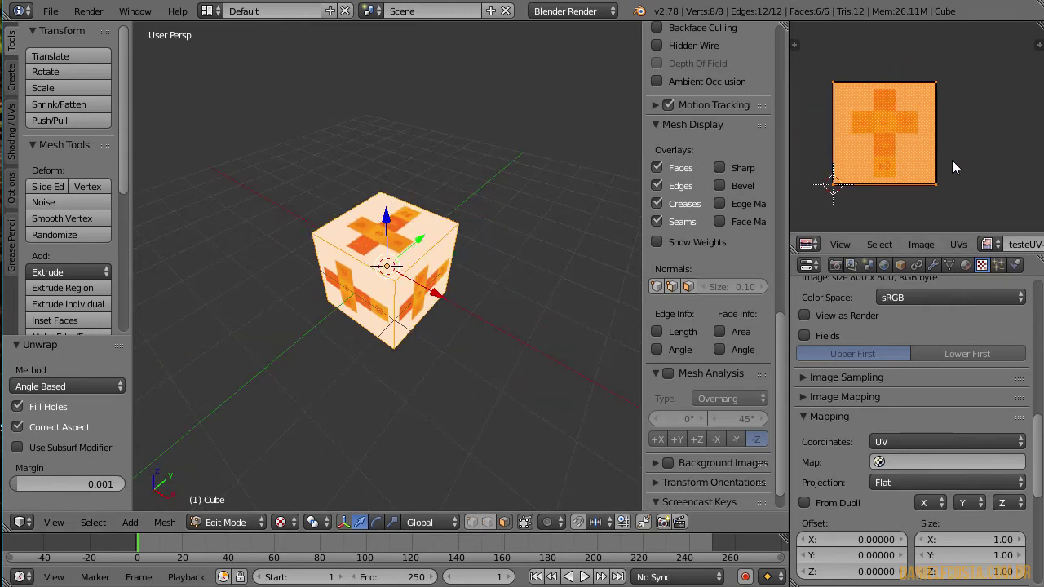
scroll(898, 165, up, 3)
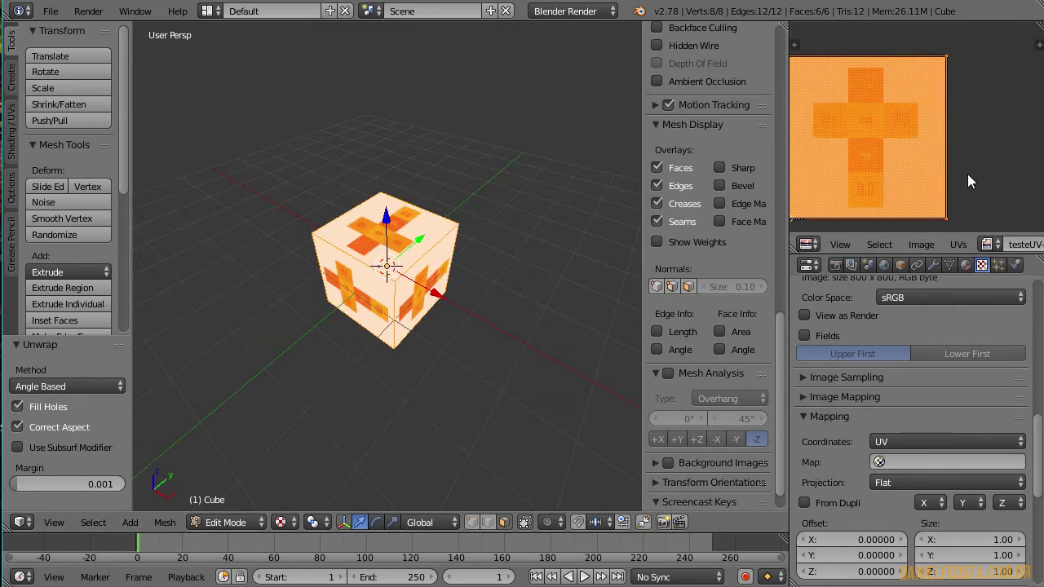
- Scale down the UVs of all faces and fit them over the image's centre :D square
key(a)
key(s)
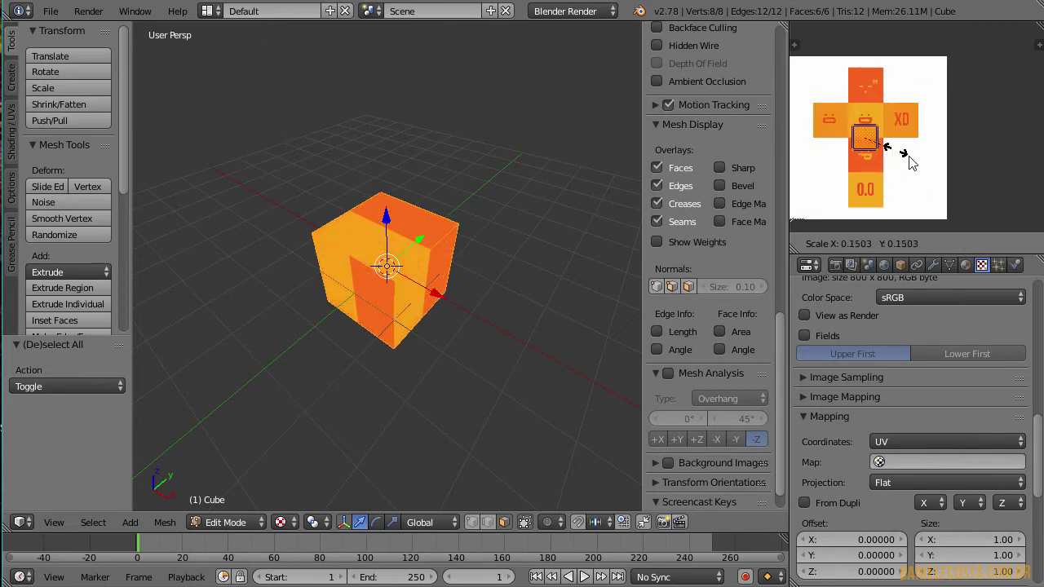
click(867, 149)
key(g)
click(897, 145)
scroll(905, 145, up, 2)
key(s)
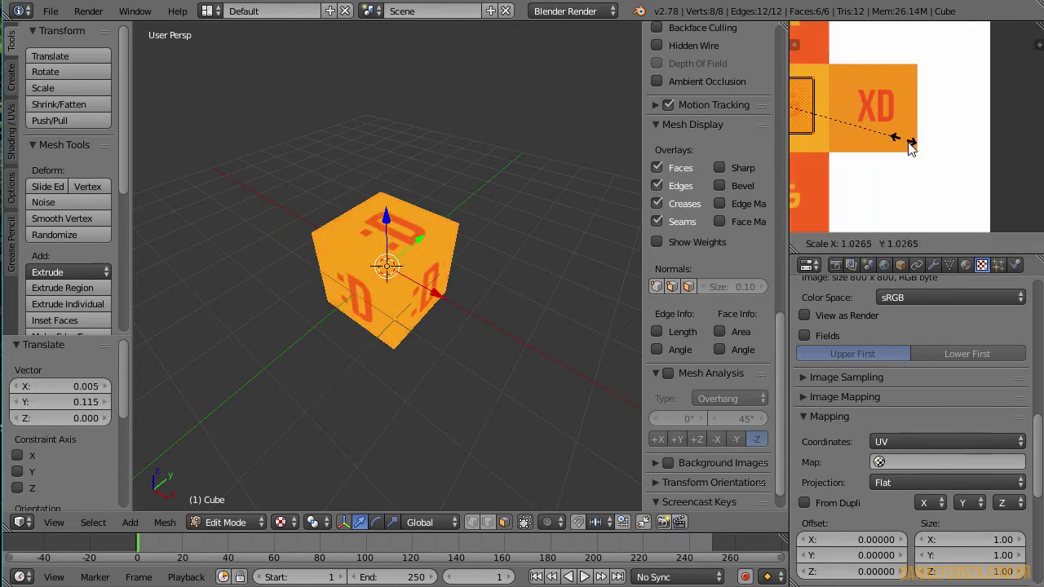
click(913, 175)
scroll(913, 175, up, 1)
key(g)
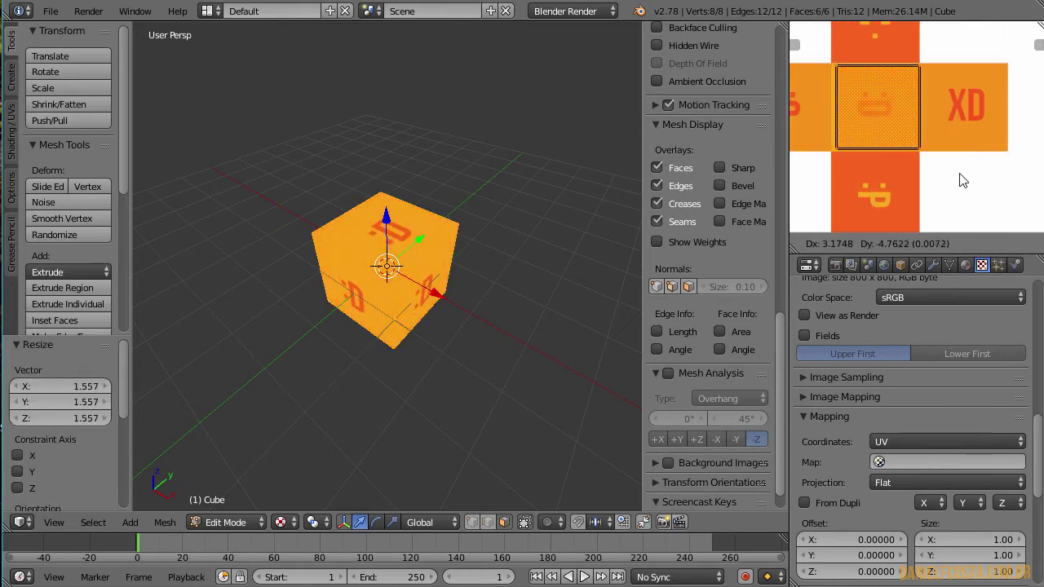
click(959, 177)
- Select only the cube's right-hand side face and unwrap it separately
key(a)
middle_drag(454, 302, 420, 290)
right_click(421, 289)
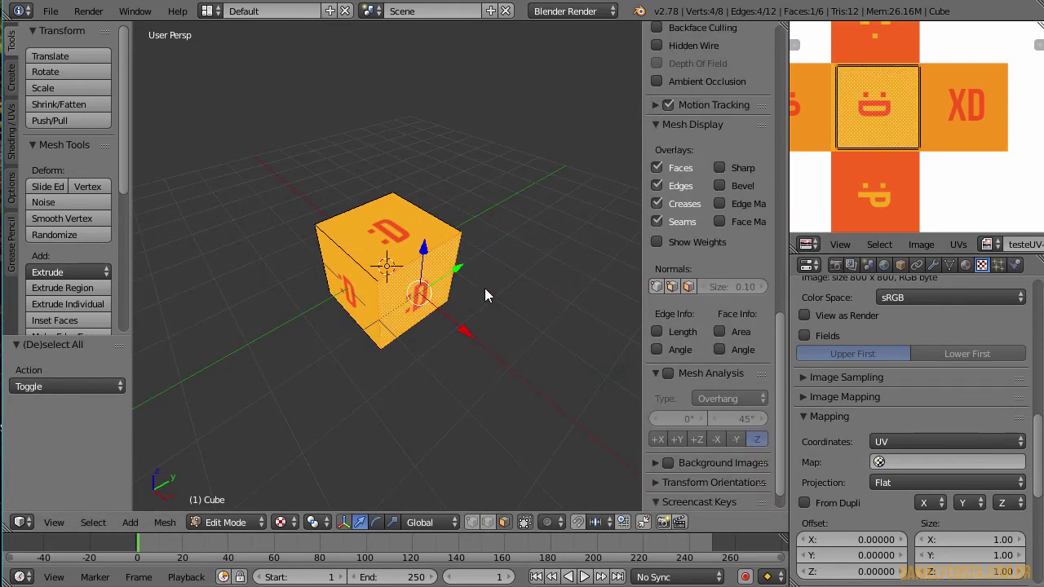
key(u)
click(514, 185)
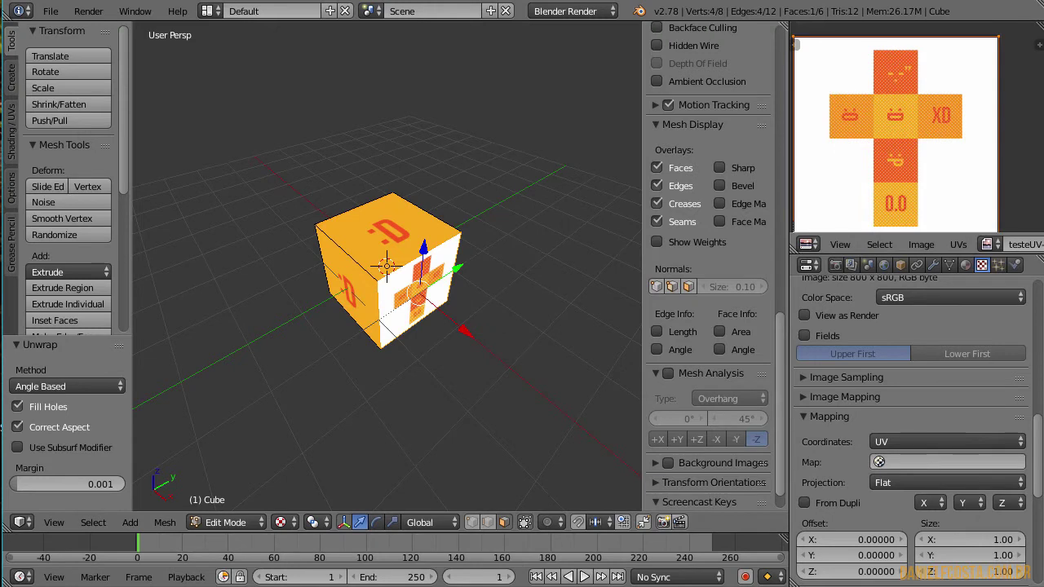
- Scale down the side face's UVs and position them over the image's XD square
key(a)
key(a)
key(s)
click(910, 140)
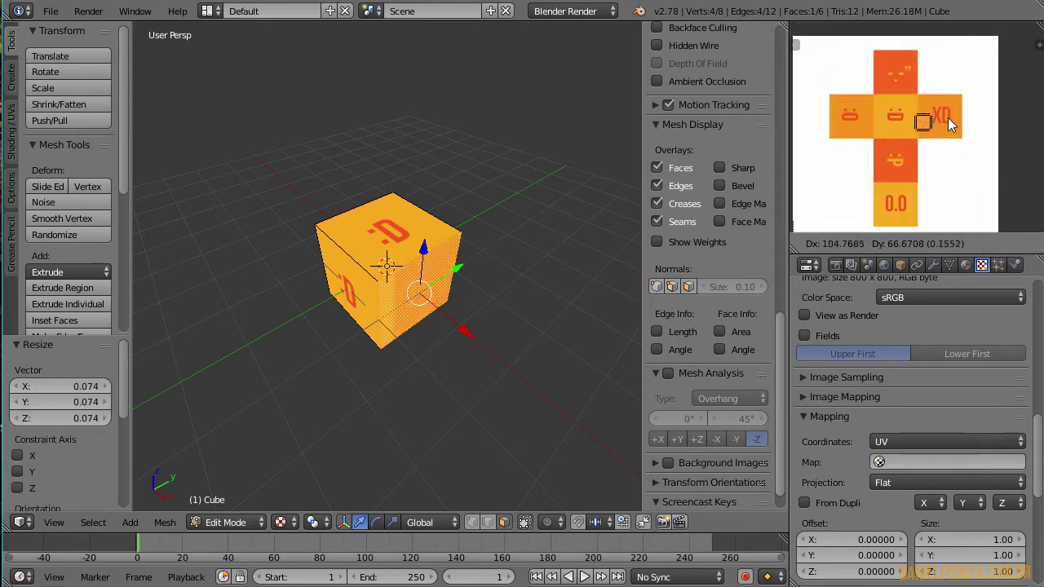
key(g)
click(959, 164)
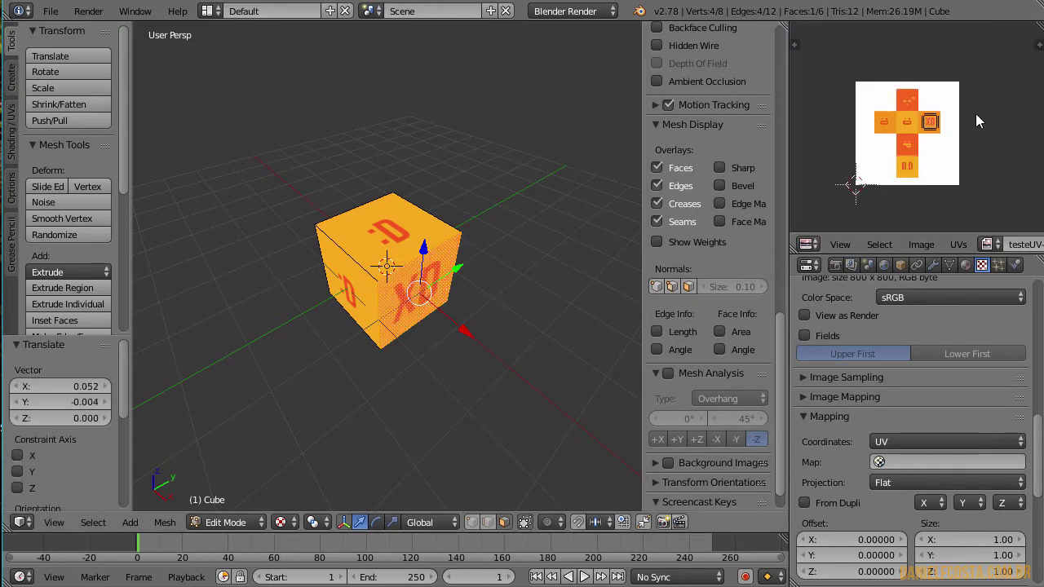
key(a)
key(b)
drag(896, 87, 982, 166)
- Unwrap the cube's top face separately and scale its UVs down to about 0.153
right_click(356, 234)
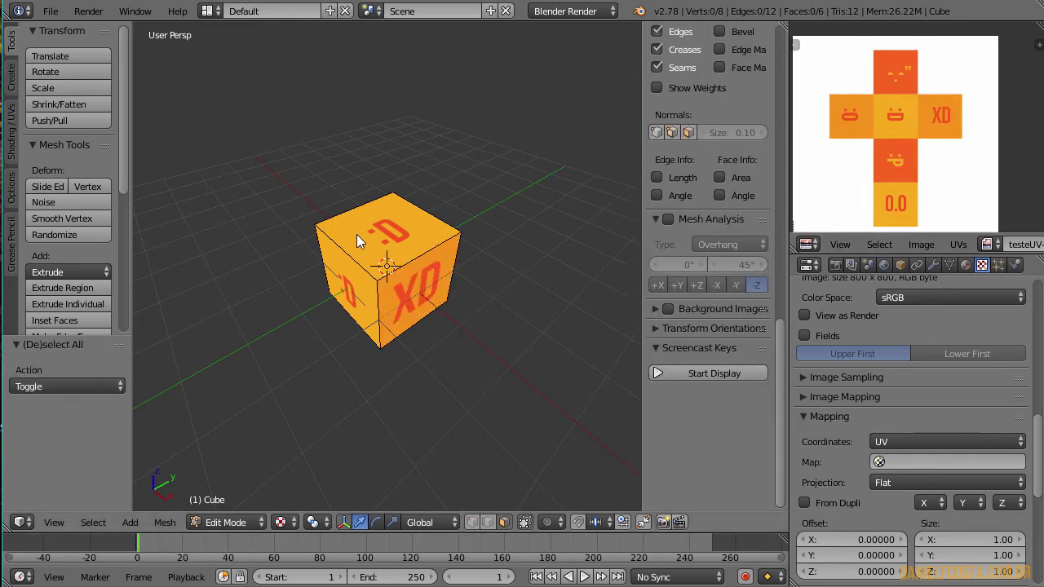
key(u)
click(566, 197)
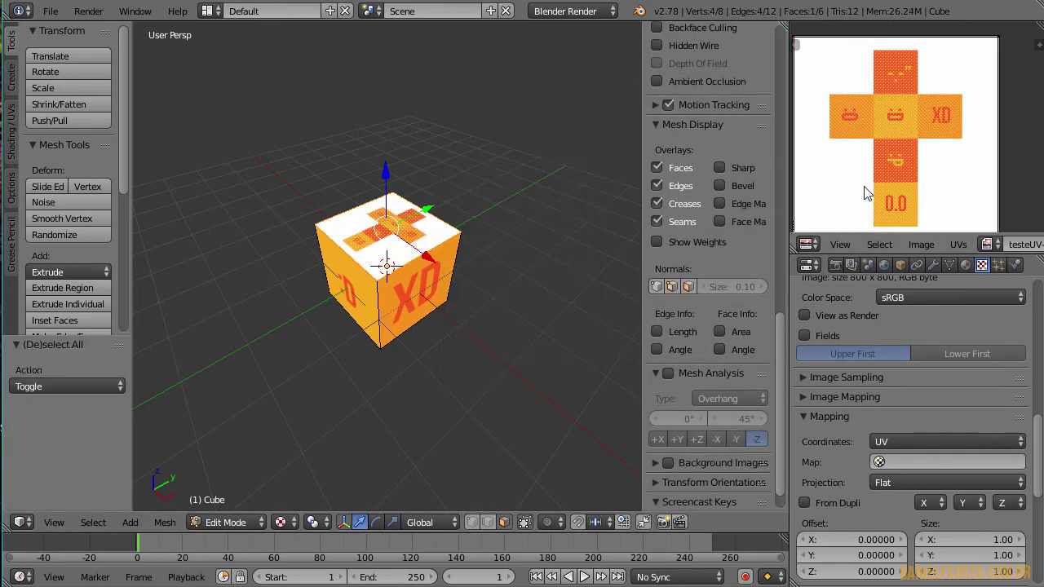
scroll(948, 175, down, 3)
key(s)
click(928, 141)
scroll(929, 128, up, 8)
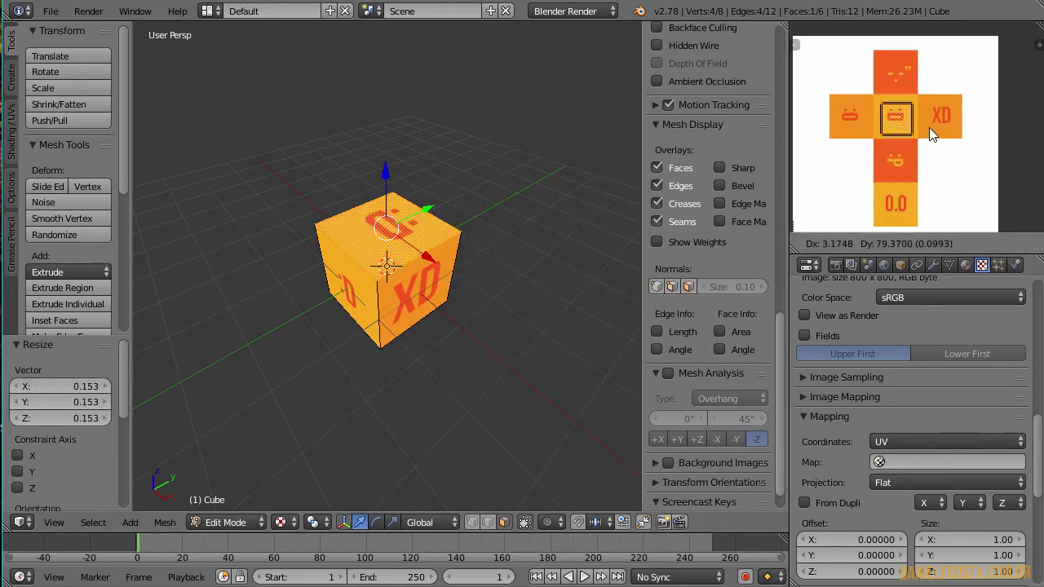
- Rotate the top face's UVs freely and move them within the image's centre :D square
key(r)
click(827, 204)
key(g)
click(818, 213)
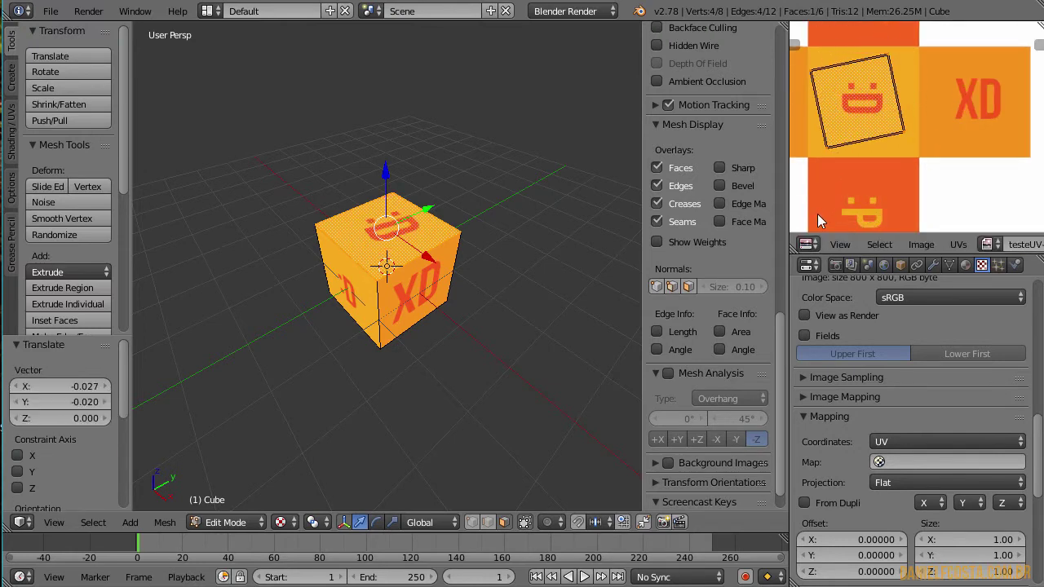
key(r)
click(912, 194)
- Enlarge the top face's UVs by a factor of about 1.569 and rotate them about 15.04°
key(s)
click(1001, 222)
key(r)
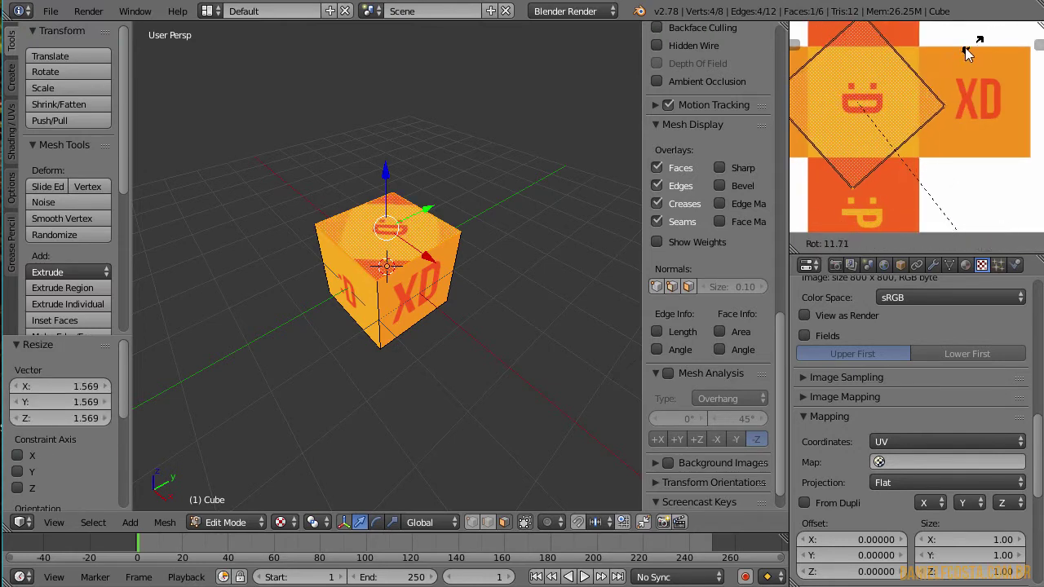
click(938, 138)
scroll(934, 117, down, 3)
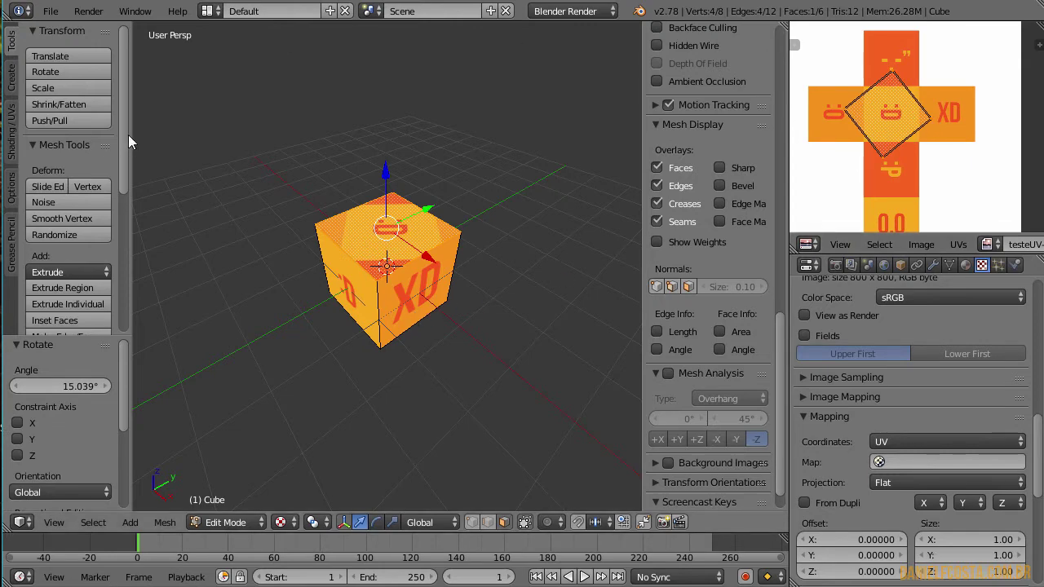
- Select all the cube's faces and unwrap them with Smart UV Project at a 66.00 angle limit and 0.00 island margin
middle_drag(364, 275, 426, 320)
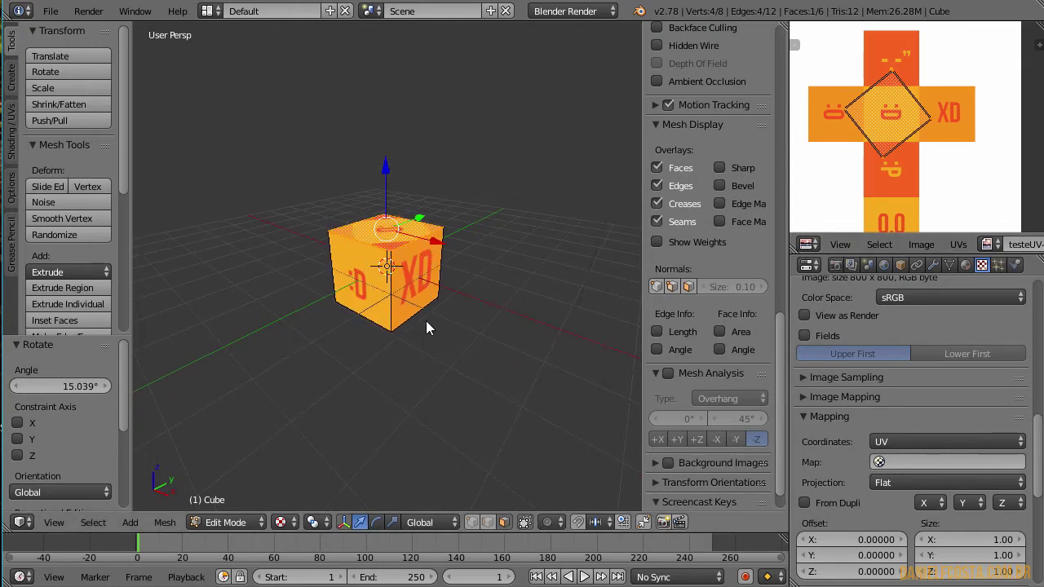
key(a)
key(a)
key(u)
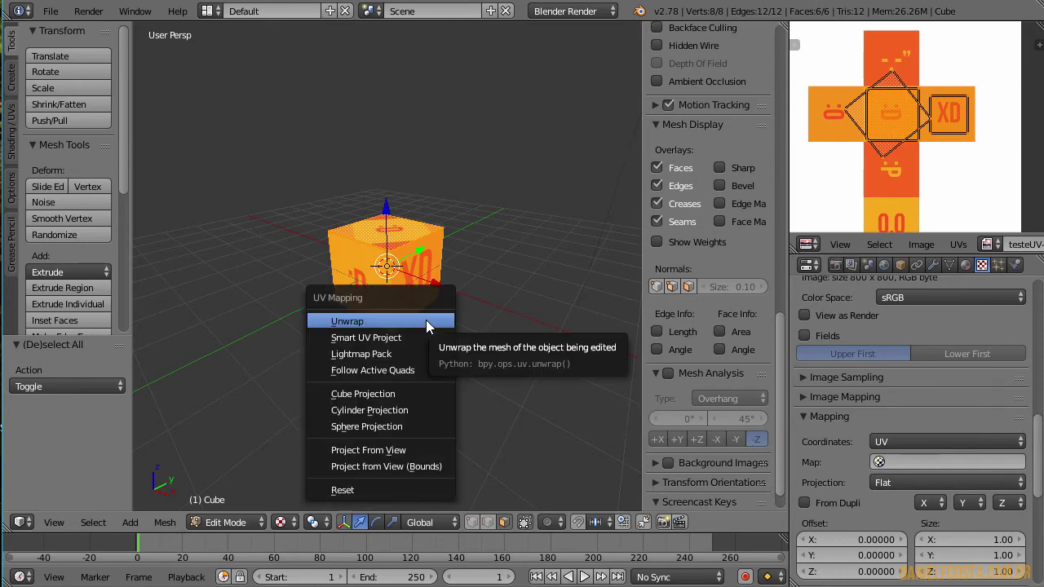
click(425, 321)
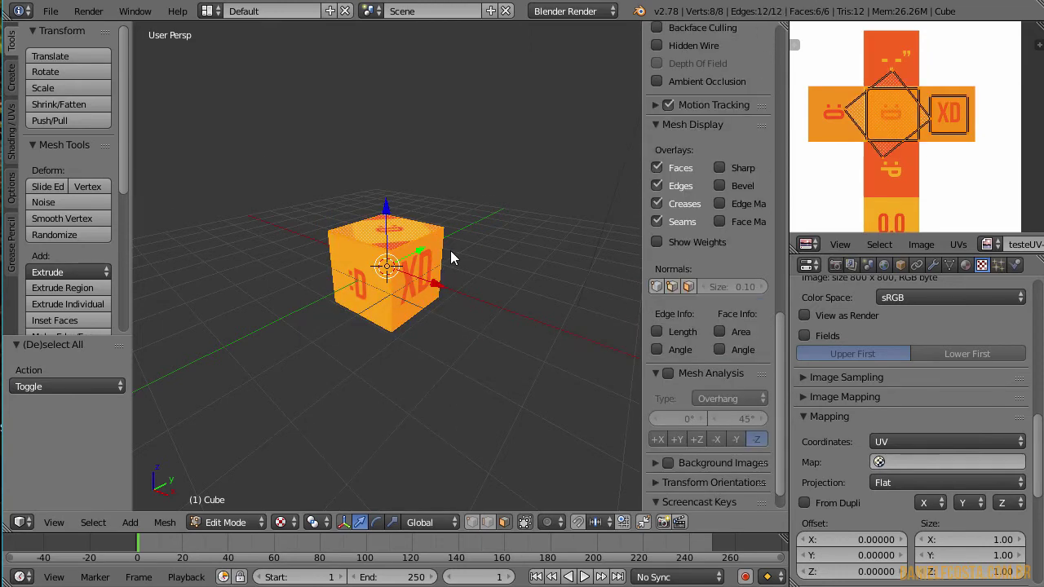
key(u)
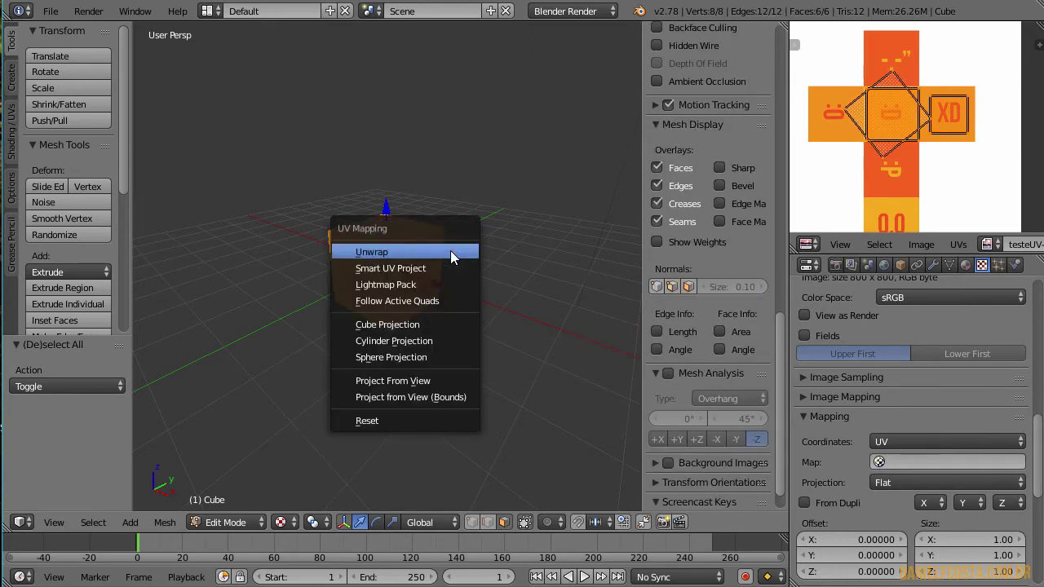
click(408, 272)
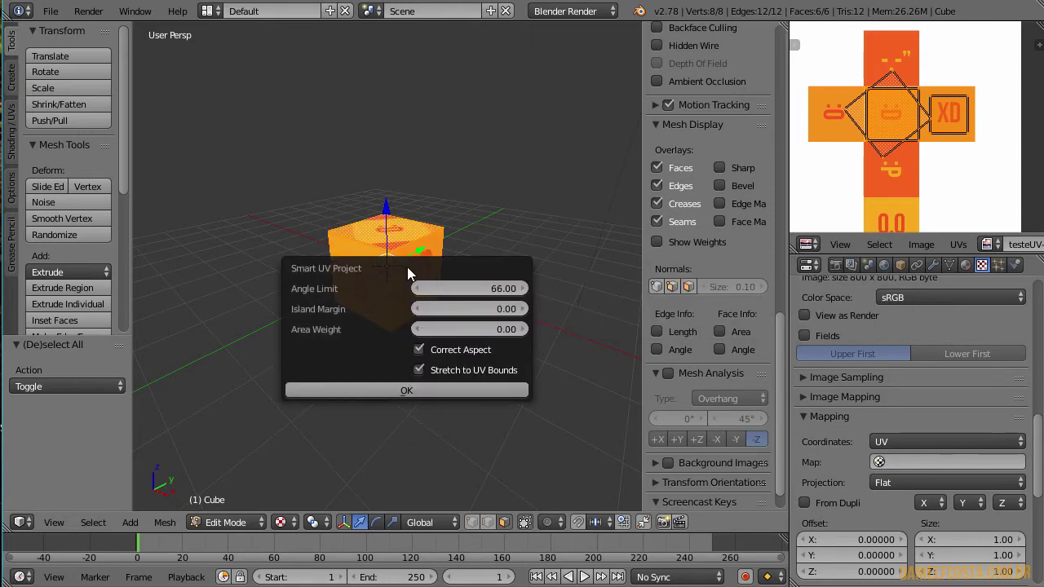
click(419, 370)
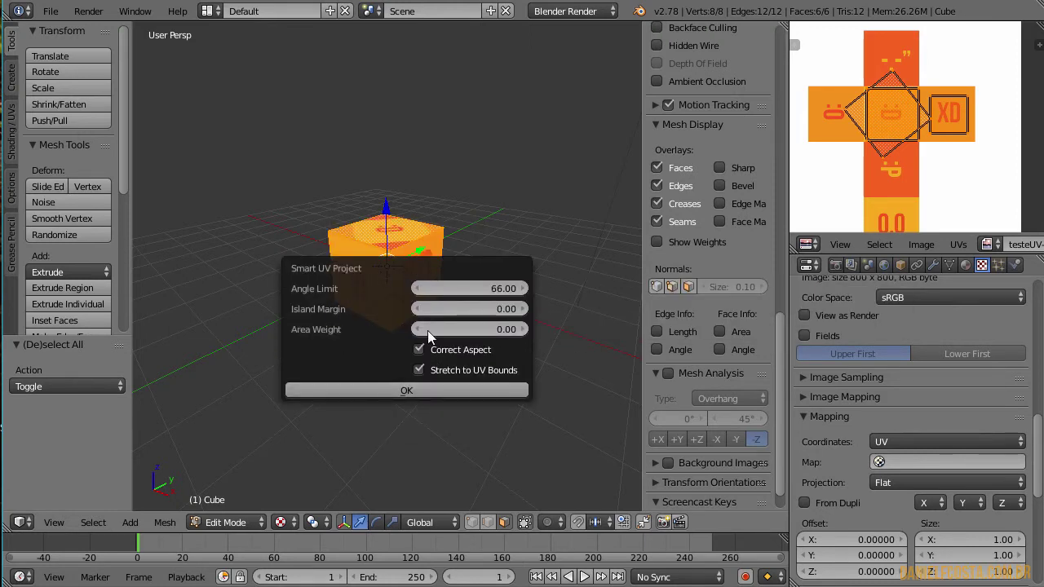
click(389, 394)
scroll(927, 117, down, 4)
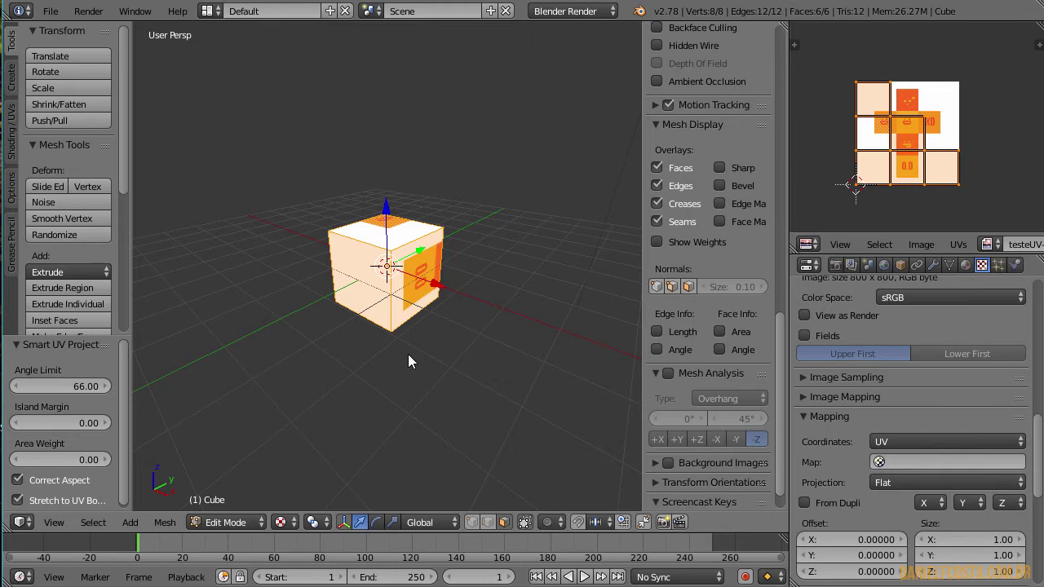
scroll(896, 93, up, 2)
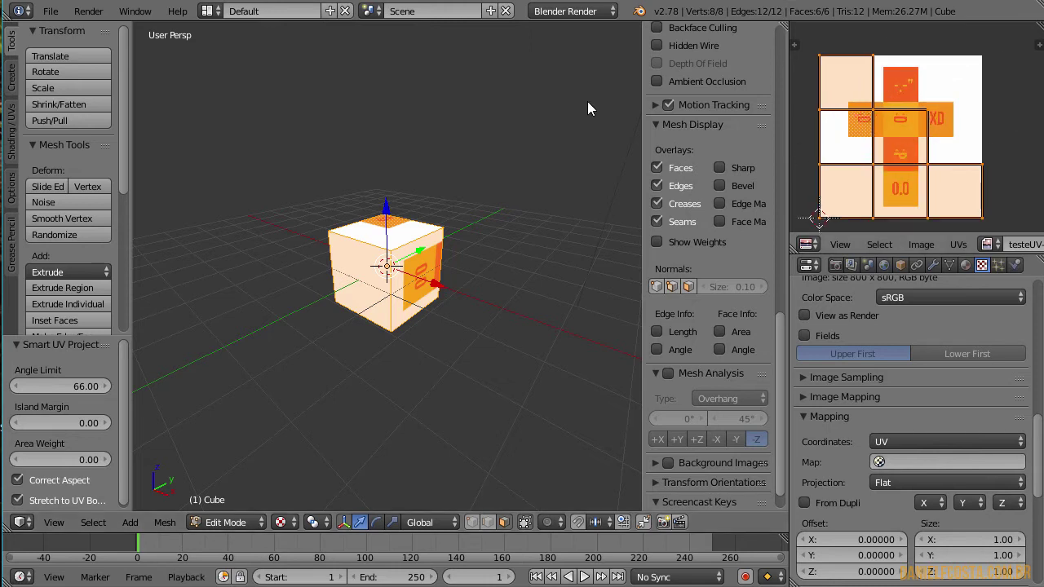
- Orbit to see the cube's top and two sides and apply Project From View to all its faces
key(u)
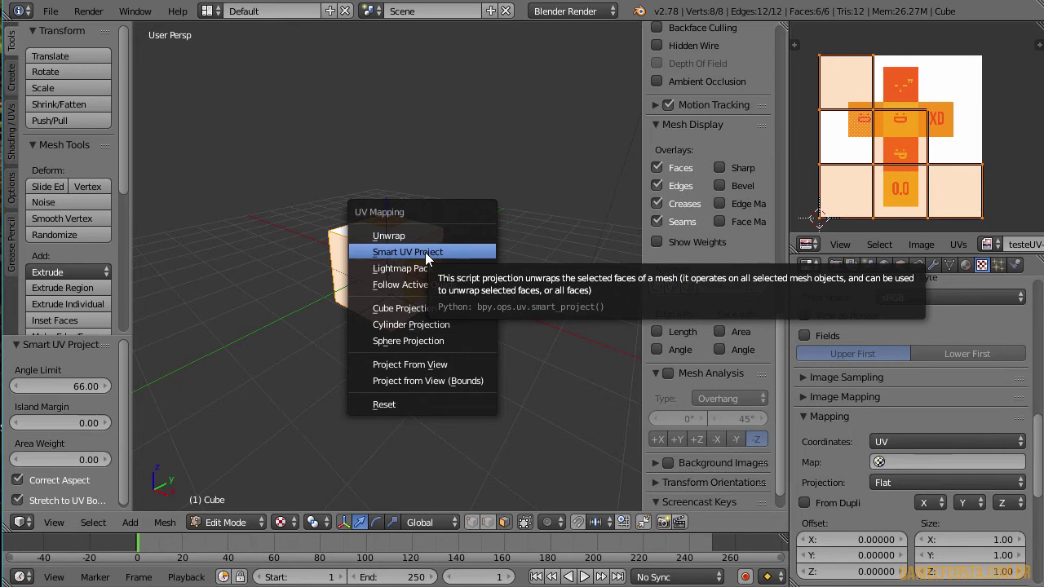
click(432, 367)
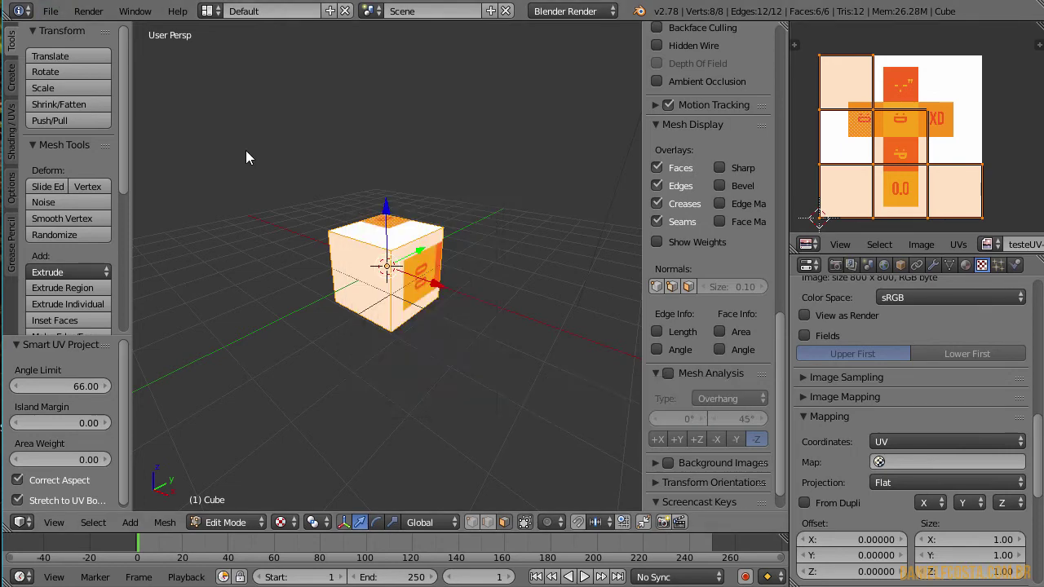
middle_drag(383, 244, 419, 261)
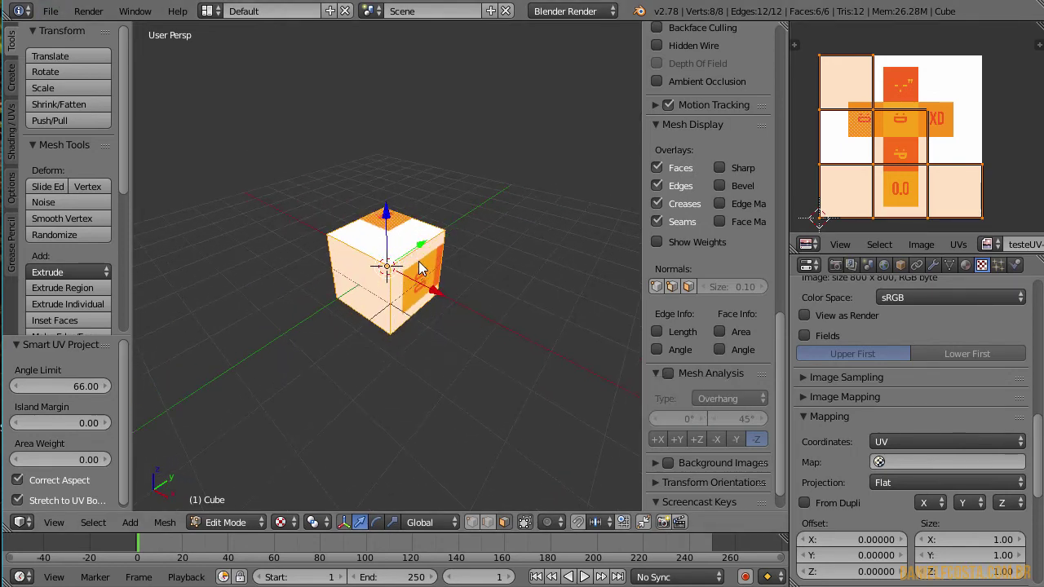
key(u)
click(385, 372)
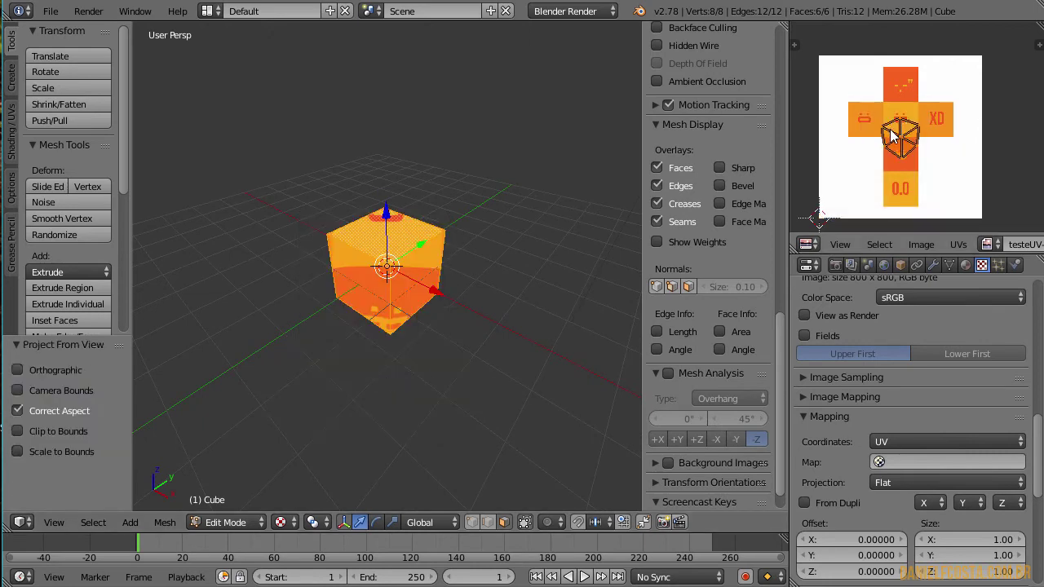
- Enlarge the view-projected UVs by a factor of about 1.552 and again by about 2.288, covering most of the image
scroll(893, 137, up, 3)
key(s)
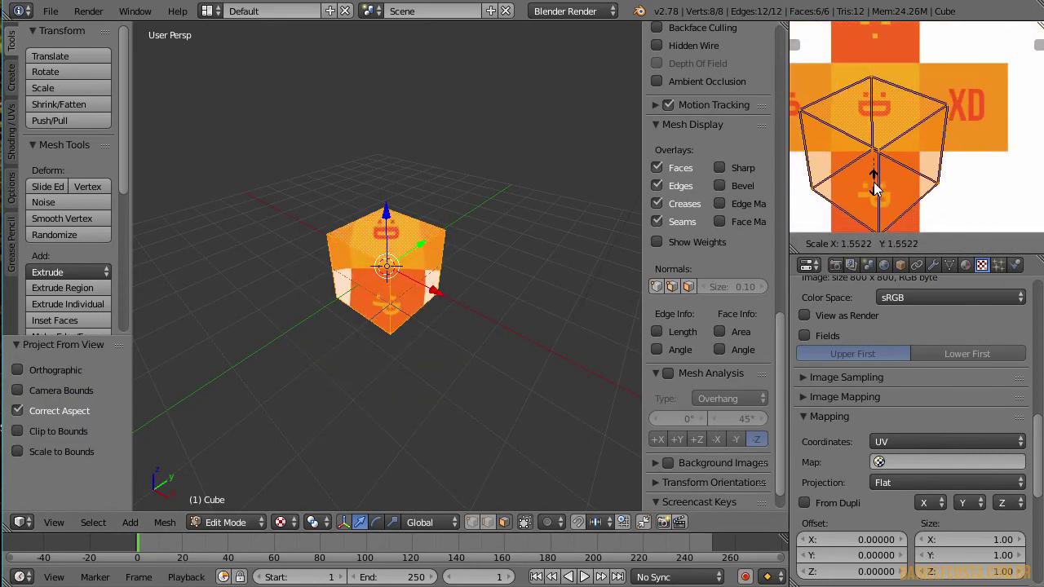
click(875, 188)
scroll(877, 188, down, 3)
key(s)
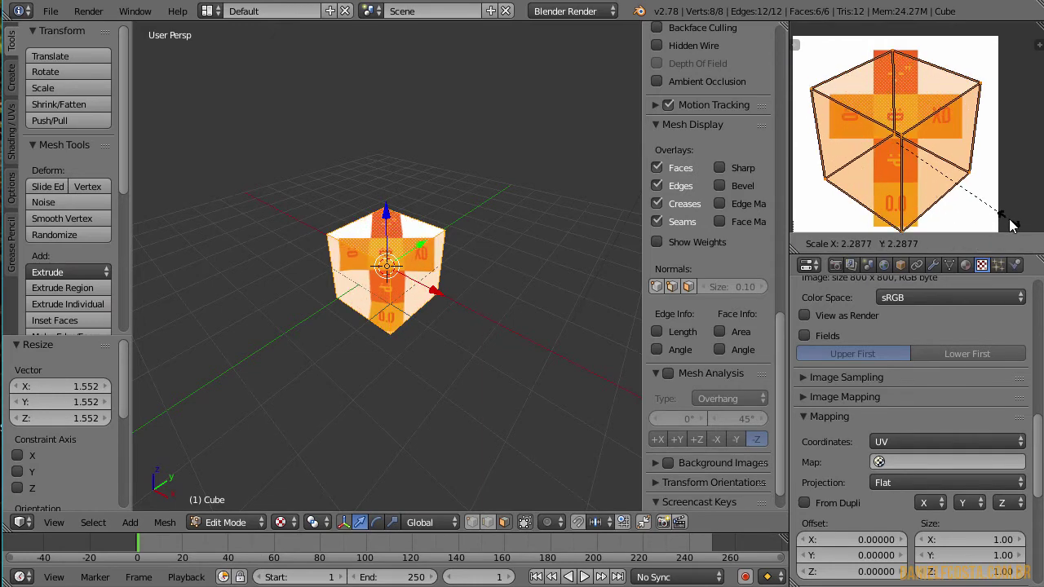
click(1009, 225)
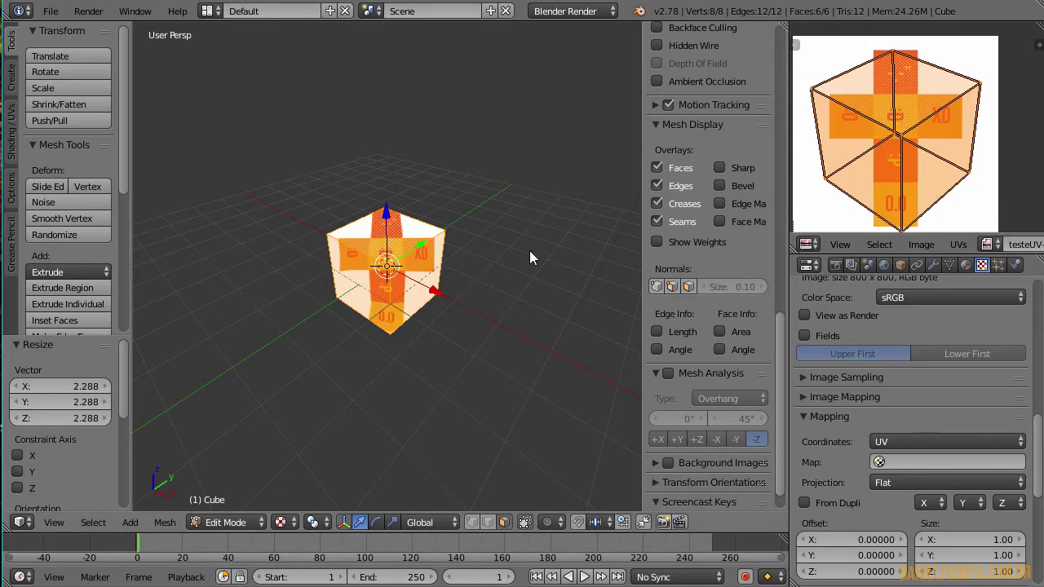
- Open the light wood TexturesCom seamless JPG from the texturas folder as the UV editor's image
scroll(557, 275, down, 1)
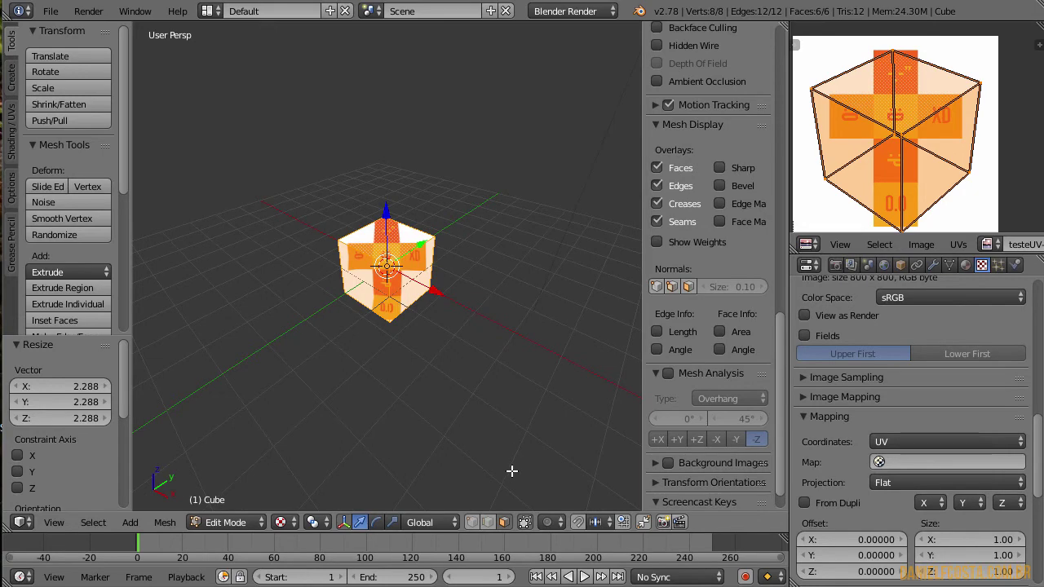
scroll(938, 441, up, 8)
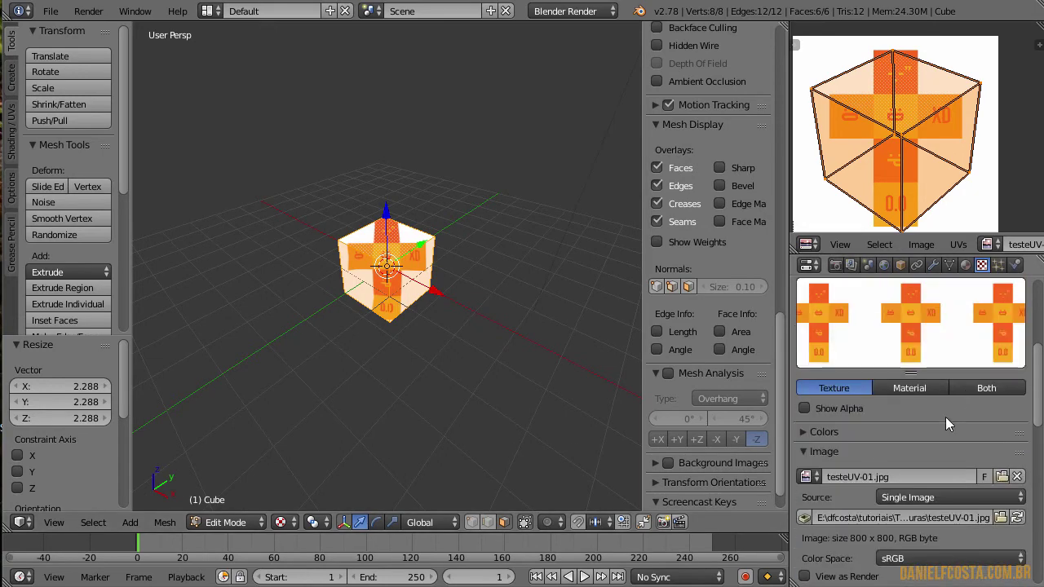
click(921, 244)
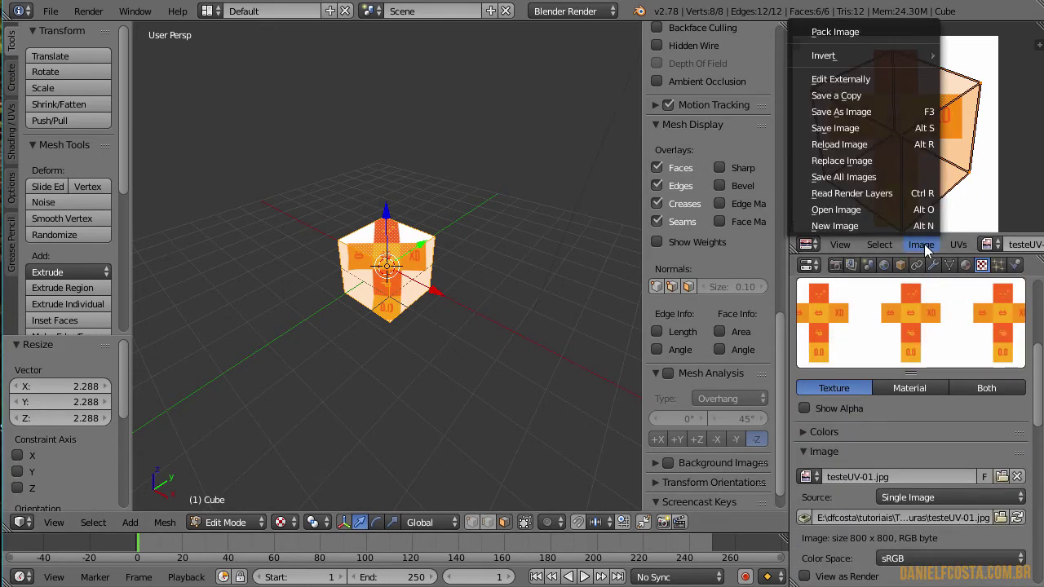
click(873, 208)
click(279, 33)
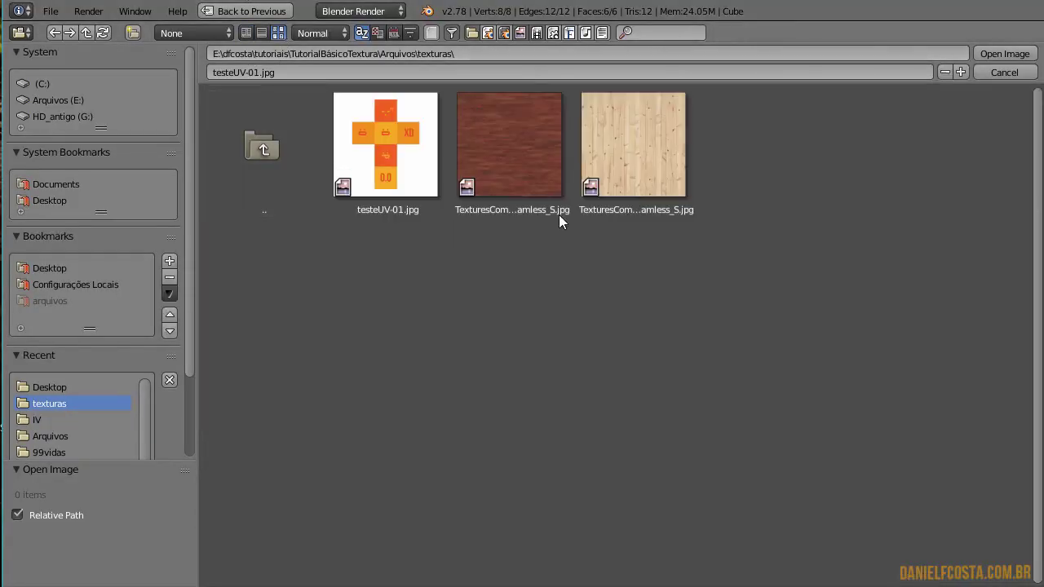
click(626, 176)
click(1005, 53)
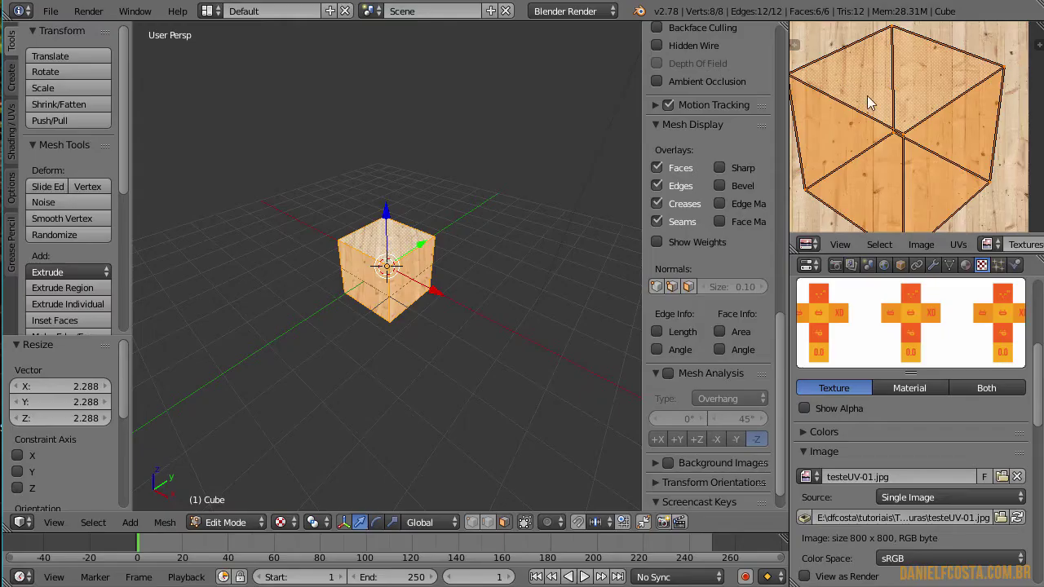
- Try the Angle Based Unwrap with a 0.001 margin on the whole wood-textured cube
middle_drag(395, 330, 507, 336)
scroll(411, 285, down, 4)
scroll(411, 285, up, 5)
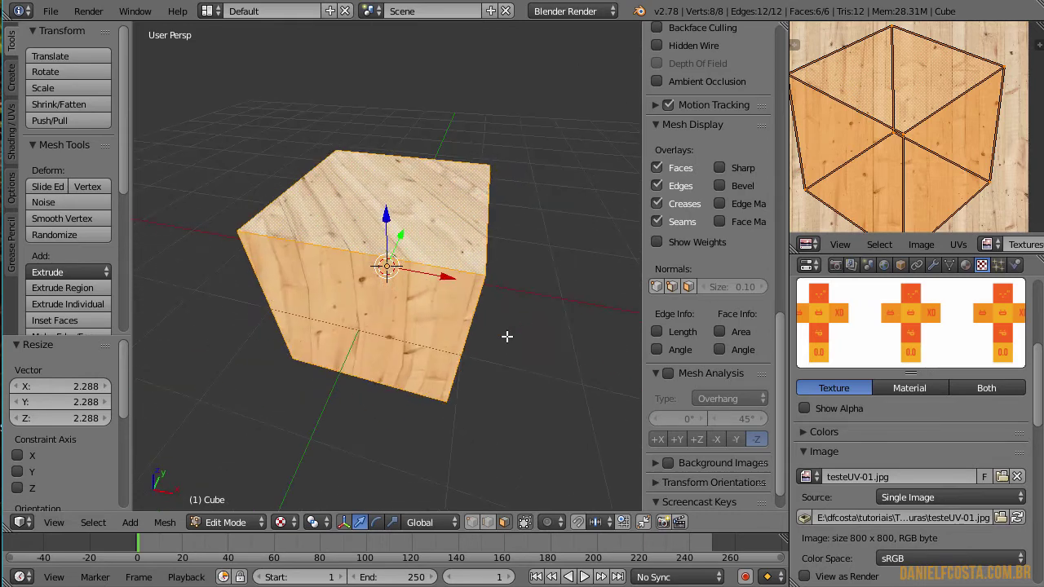
key(u)
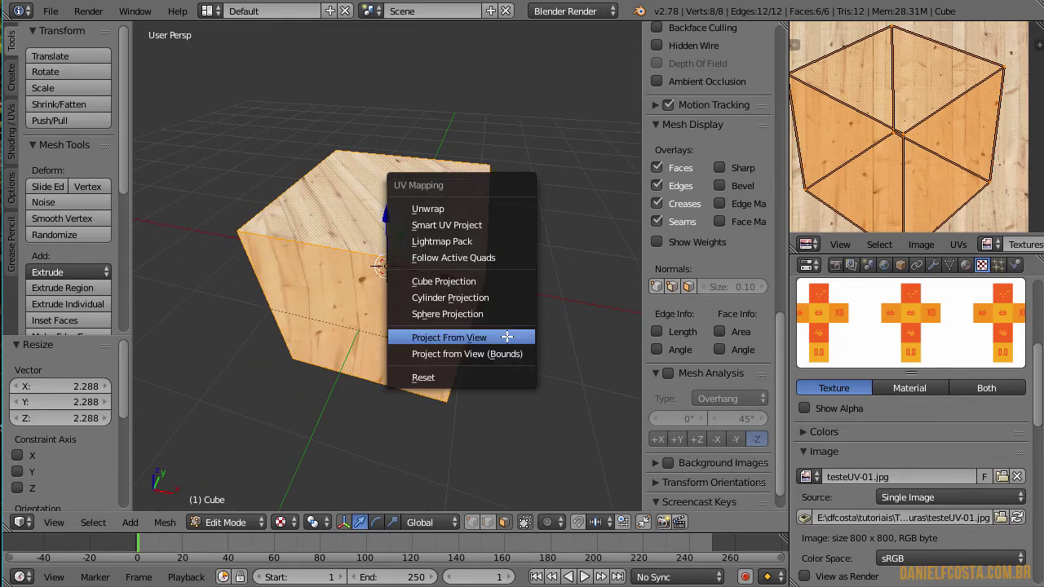
click(461, 208)
scroll(410, 252, down, 2)
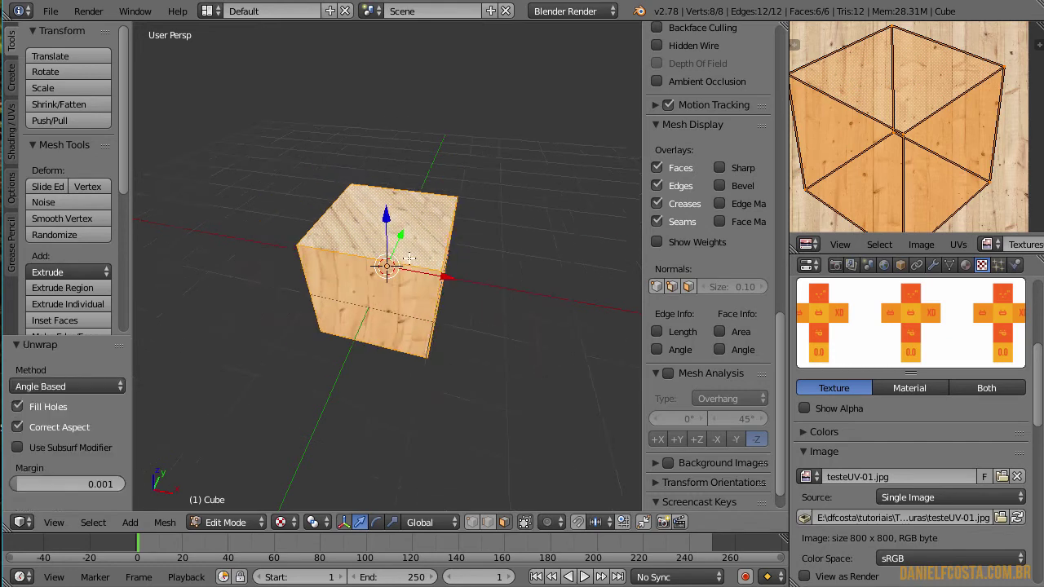
scroll(410, 252, up, 1)
- Remap the whole wood-textured cube with Smart UV Project, keeping the 66.00 angle limit and 0.00 island margin
key(u)
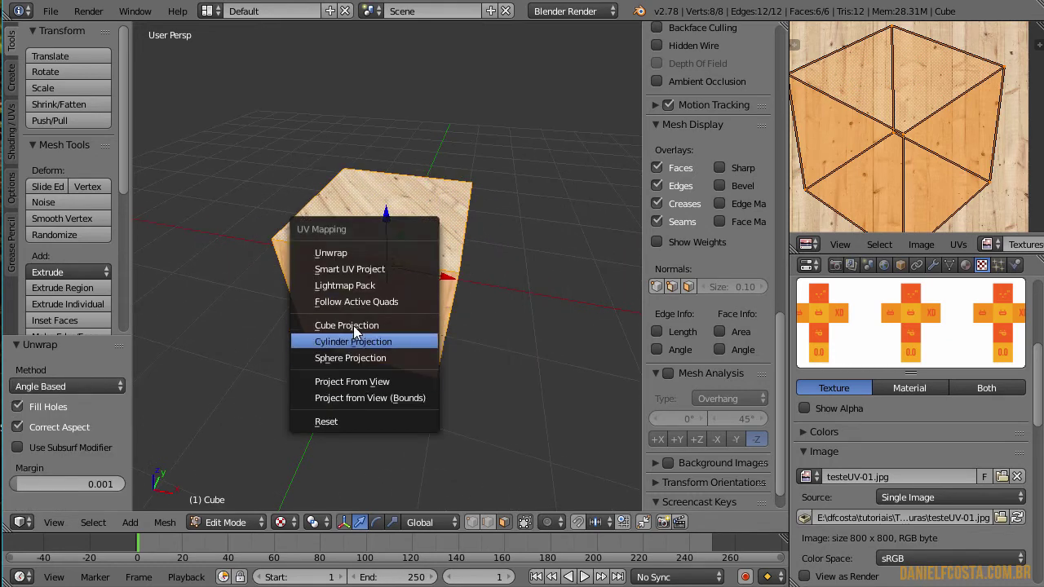
click(349, 274)
click(404, 394)
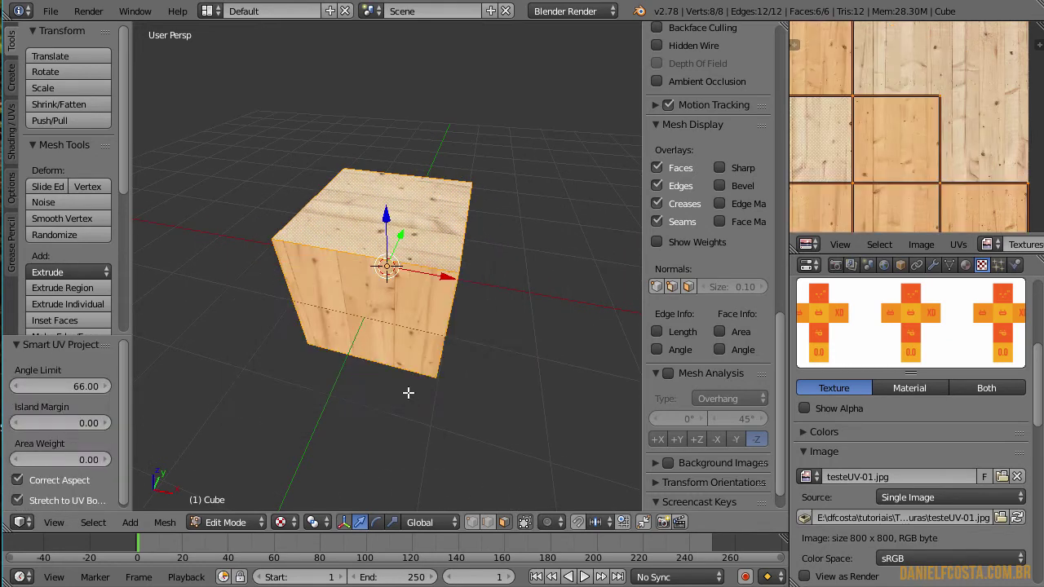
scroll(930, 171, down, 2)
scroll(945, 199, up, 2)
- Scale all the cube's UVs up by a factor of about 1.645 so they extend beyond the wood image
key(a)
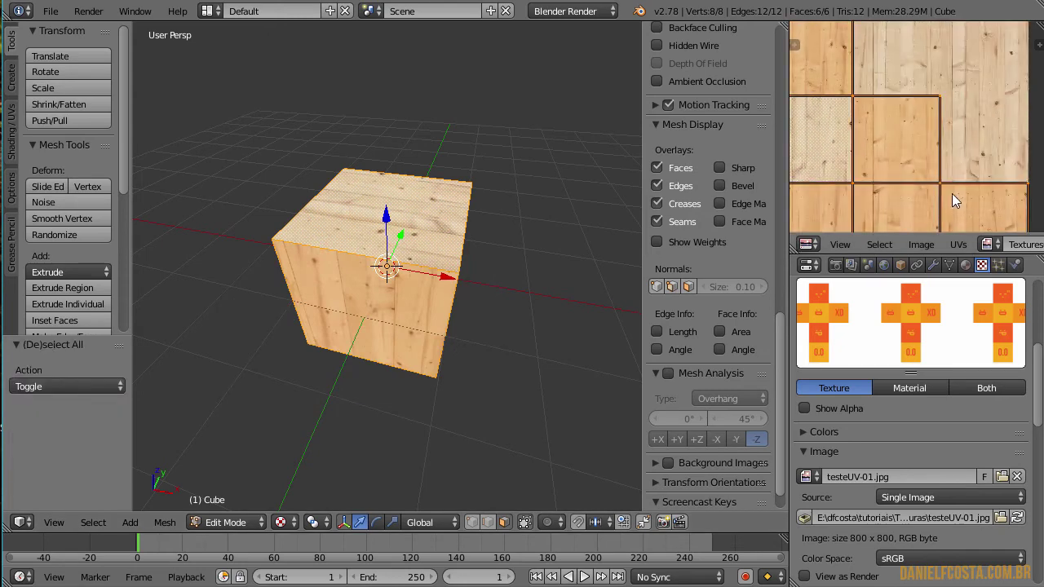
scroll(947, 191, down, 3)
key(s)
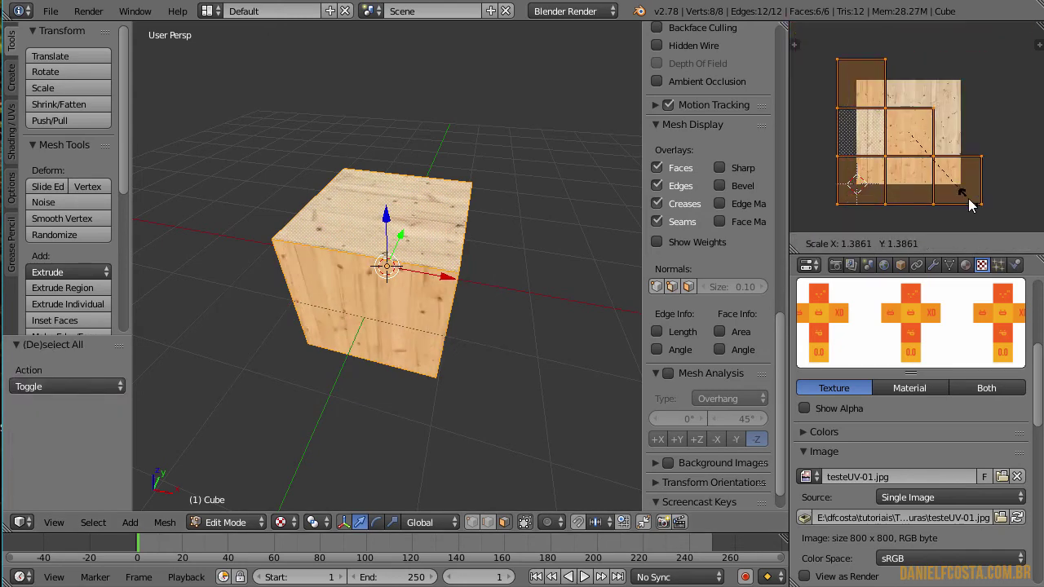
click(981, 217)
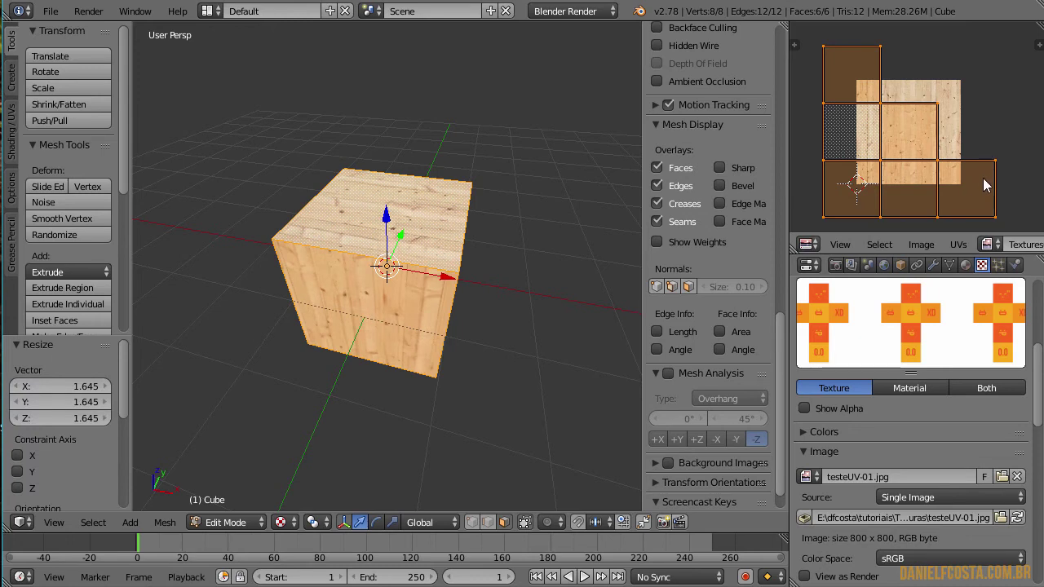
middle_drag(983, 186, 872, 69)
click(906, 64)
scroll(965, 77, down, 3)
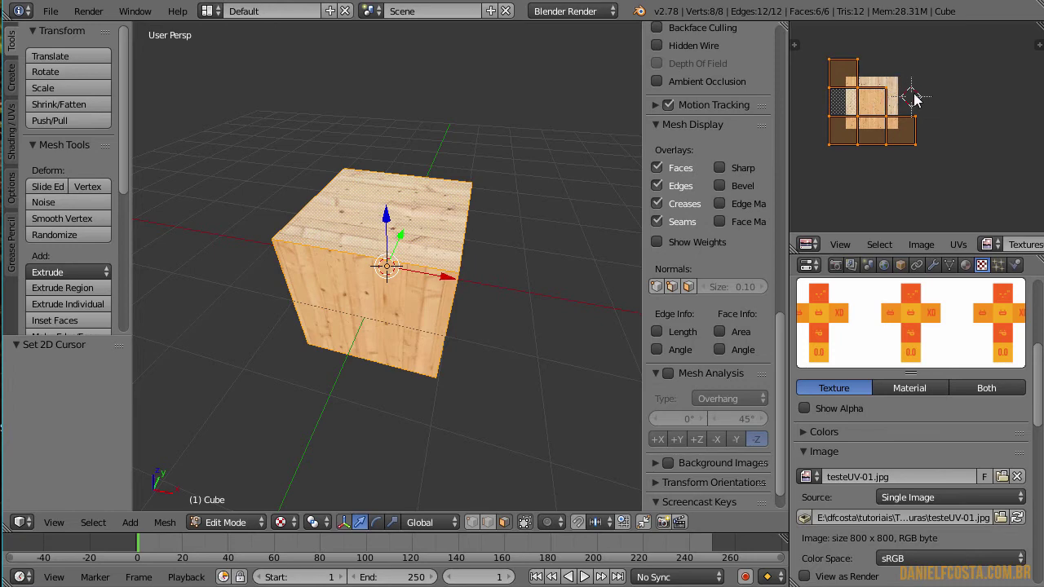
- Shrink the UVs by a factor of about 0.230, then enlarge them by about 6.991 for a finer wood pattern
middle_drag(587, 266, 404, 306)
key(Tab)
key(Tab)
scroll(437, 296, up, 6)
middle_drag(441, 238, 512, 286)
scroll(918, 126, up, 2)
key(s)
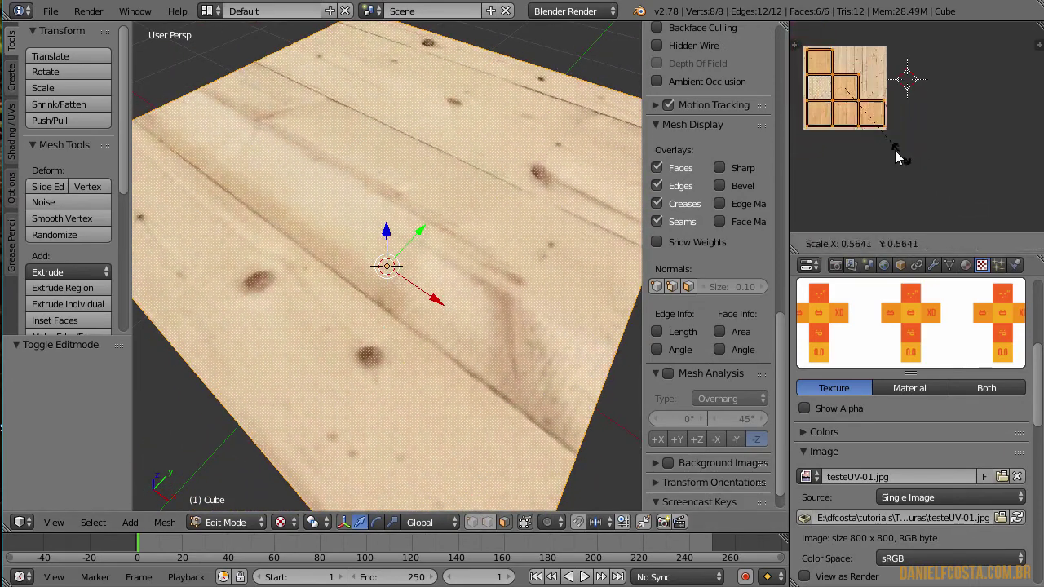
click(869, 113)
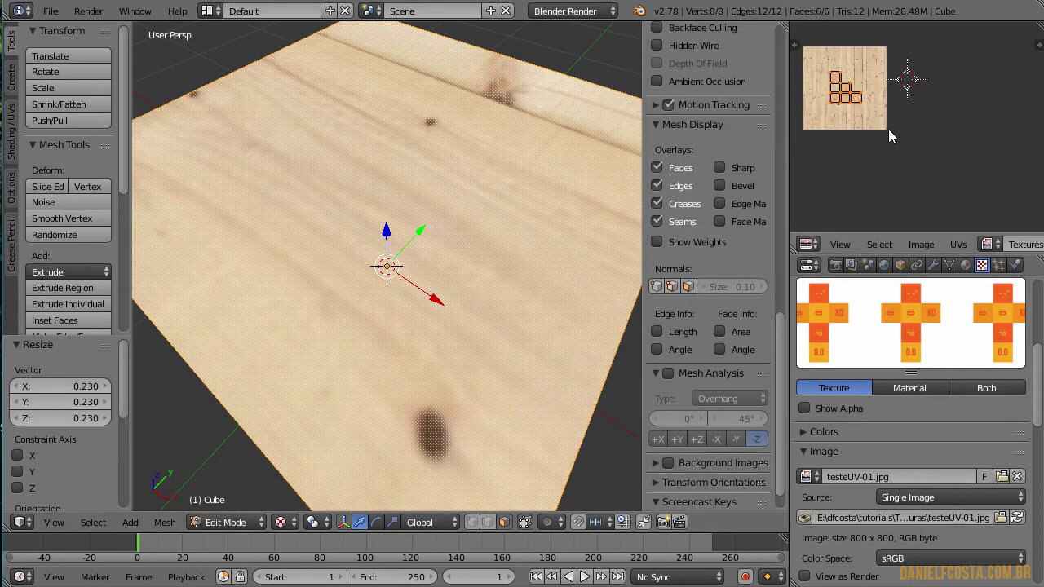
key(s)
click(1034, 45)
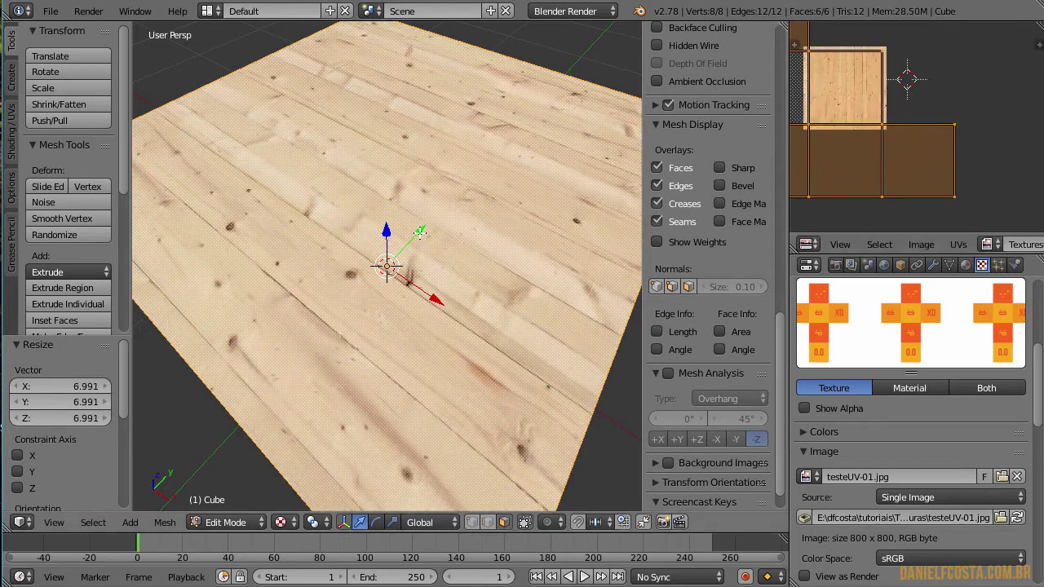
- Leave Edit Mode, render the cube to check its texture, and close the render
scroll(385, 268, down, 6)
key(Tab)
key(F12)
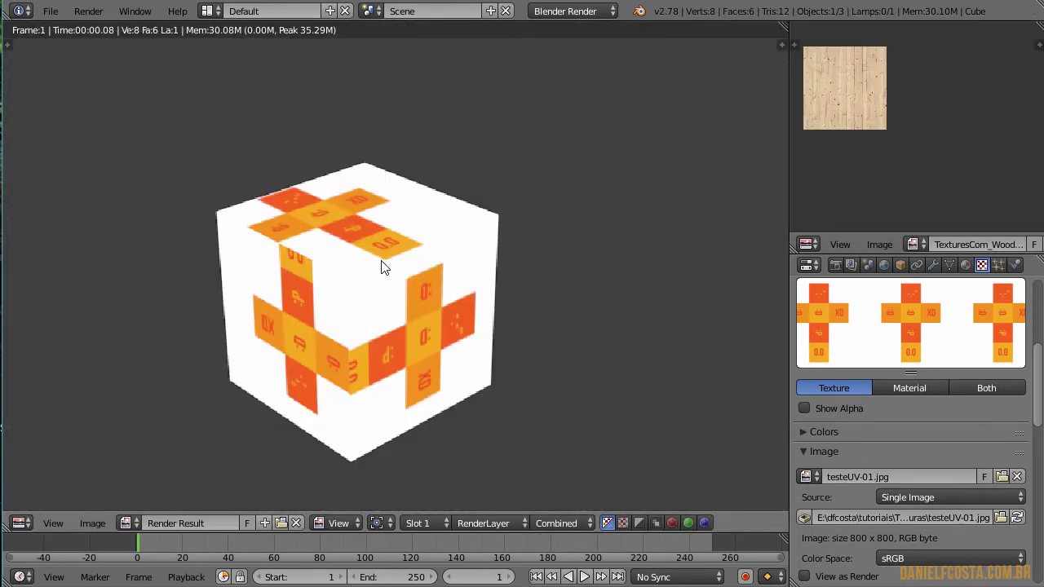
key(Escape)
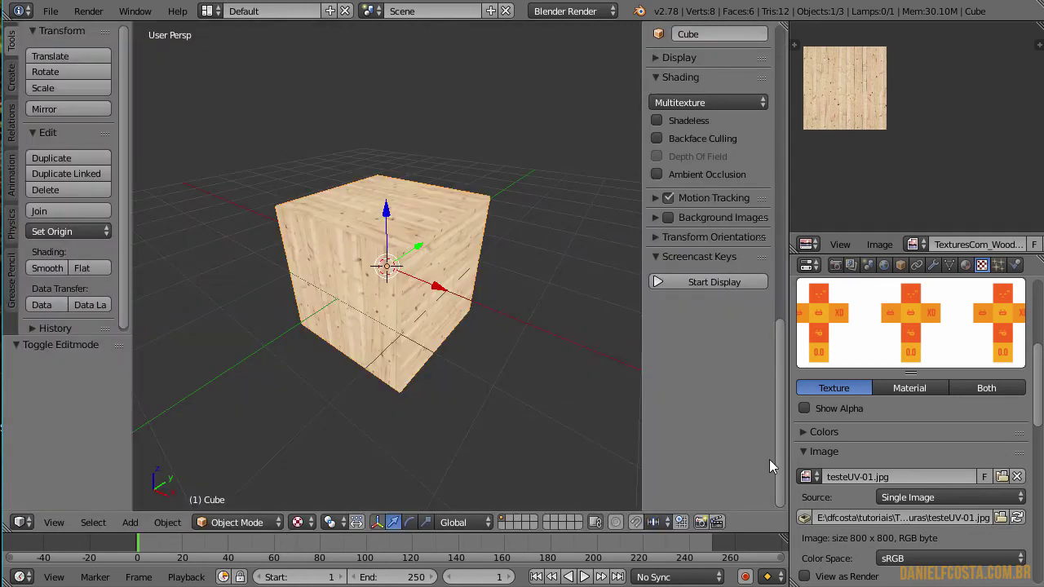
- Replace testeUV-01.jpg in the cube's texture with the already loaded seamless wood image and render the cube to check it
scroll(889, 374, up, 5)
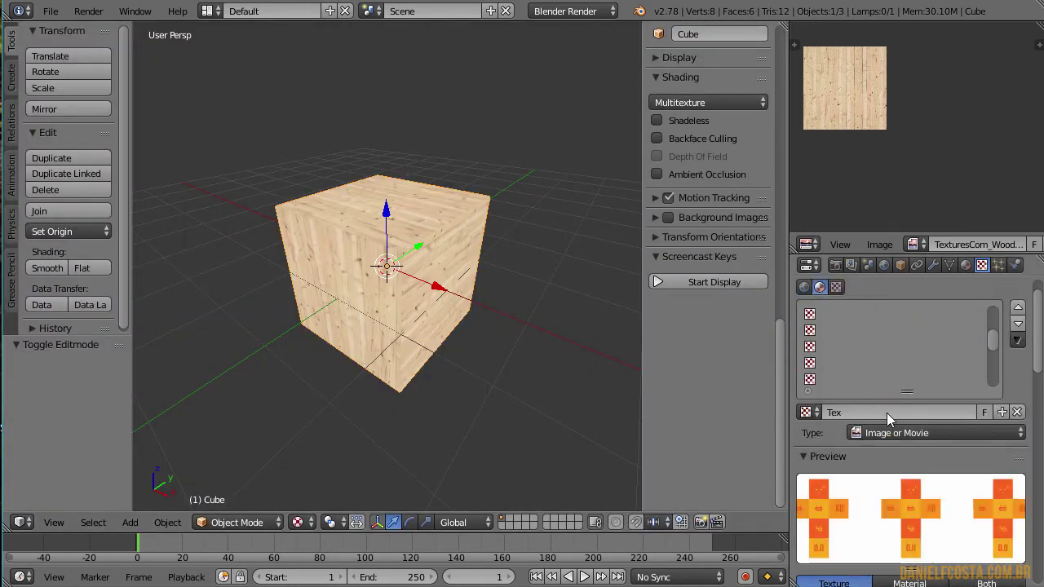
scroll(820, 493, down, 7)
click(806, 444)
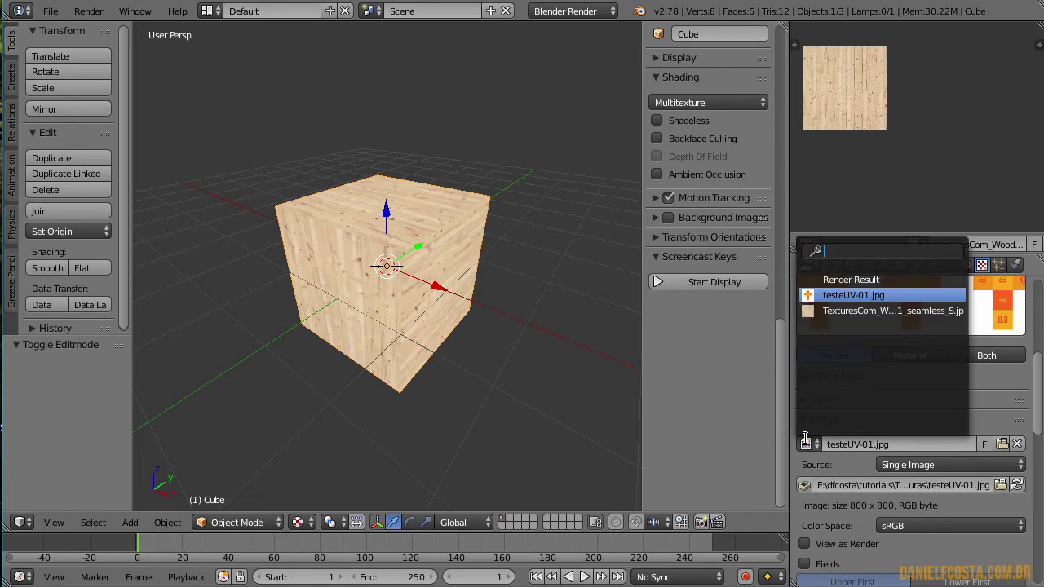
click(824, 313)
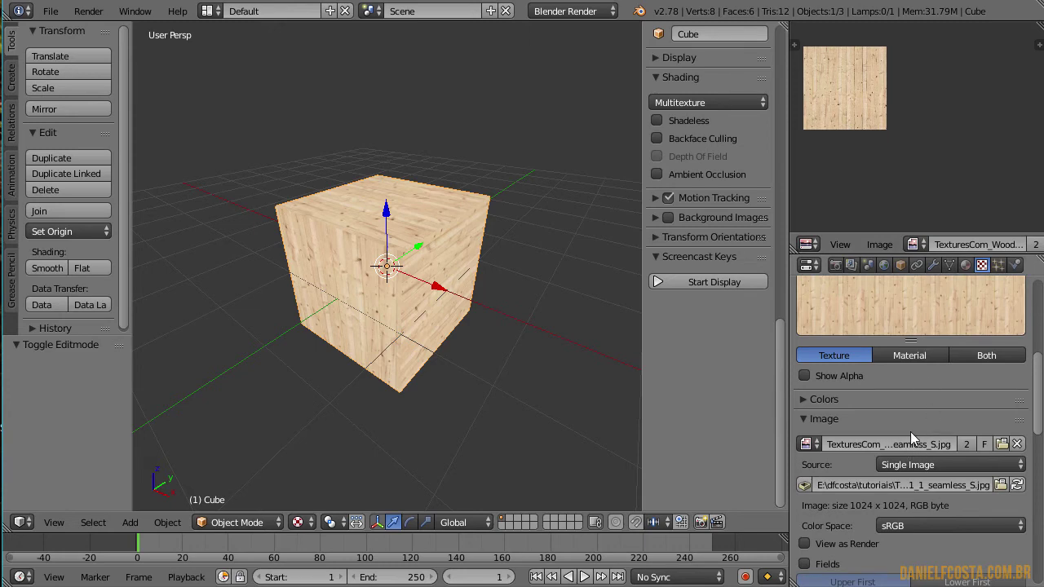
key(F12)
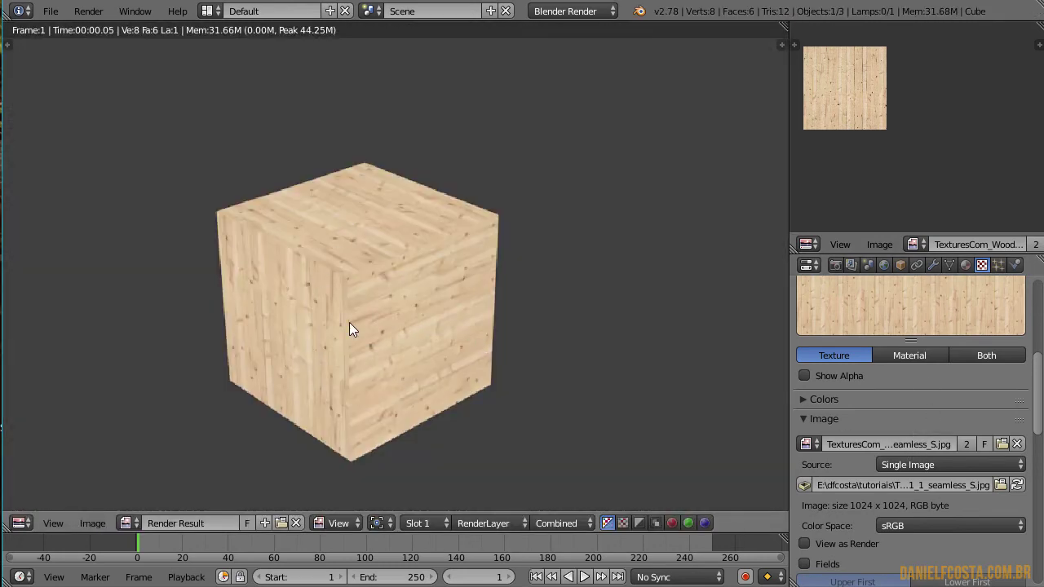
key(Escape)
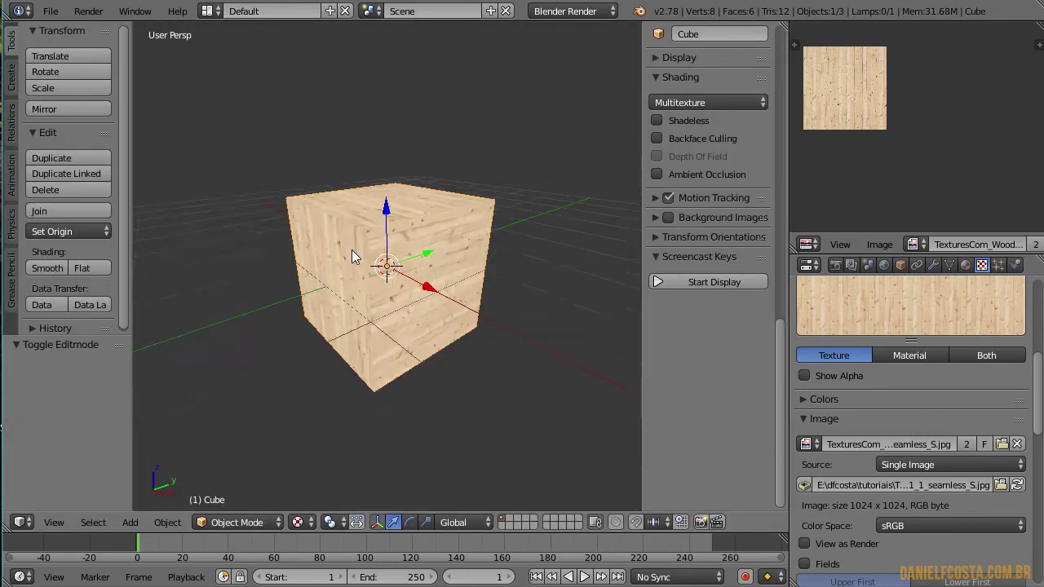
- In Edit Mode, select the whole cube and shrink all its UVs until the layout fits inside the wood image
middle_drag(352, 250, 419, 319)
key(Tab)
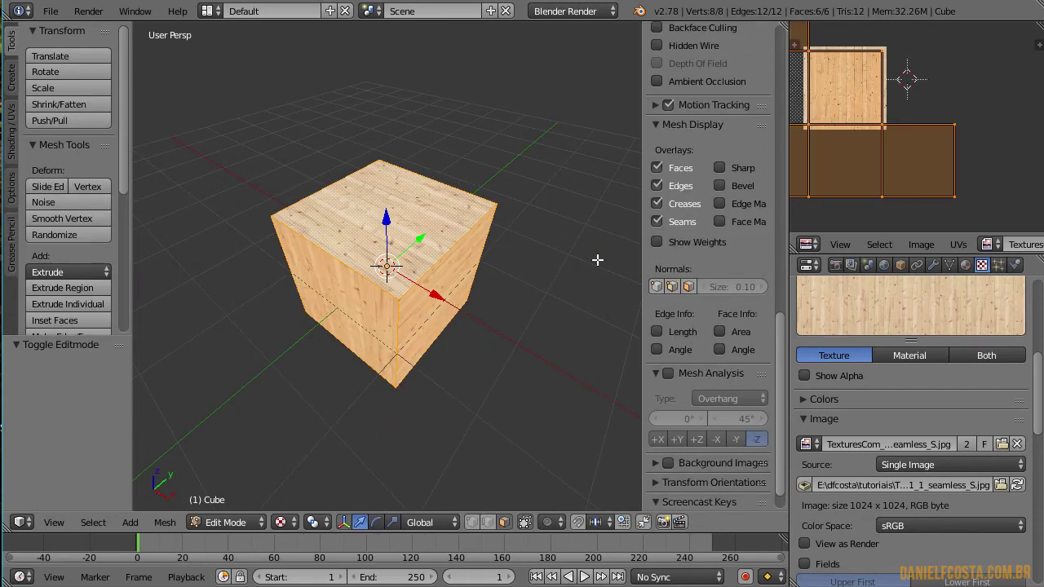
key(a)
key(a)
scroll(1002, 203, down, 1)
key(s)
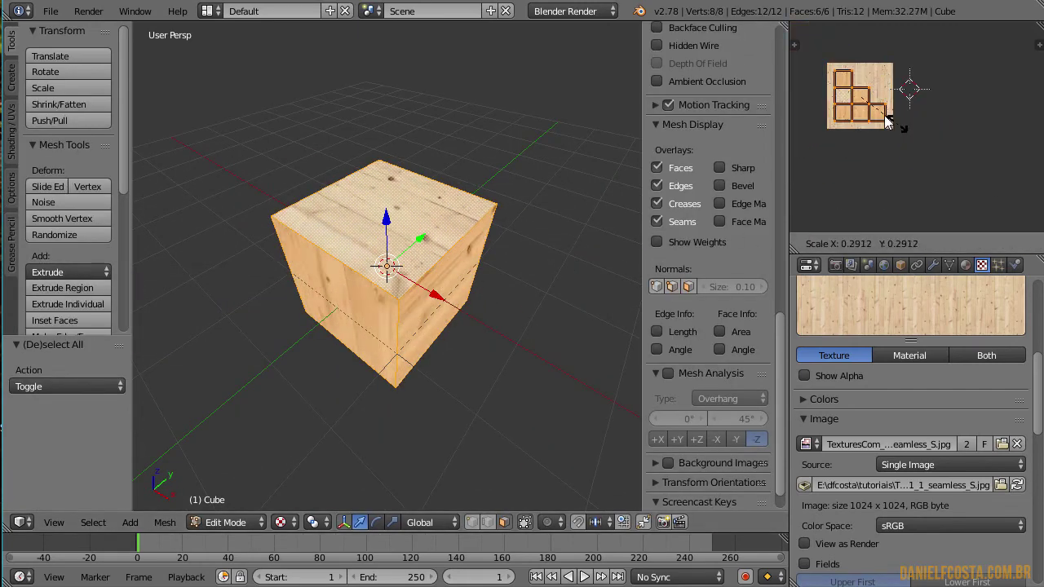
click(879, 108)
- Enlarge the UV layout and move it so that it lies just outside the wood image
key(s)
click(998, 191)
key(g)
click(828, 181)
- Select only the cube's top face, move its UVs by -0.967 in X and -0.124 in Y, and rotate them just over 30°
key(a)
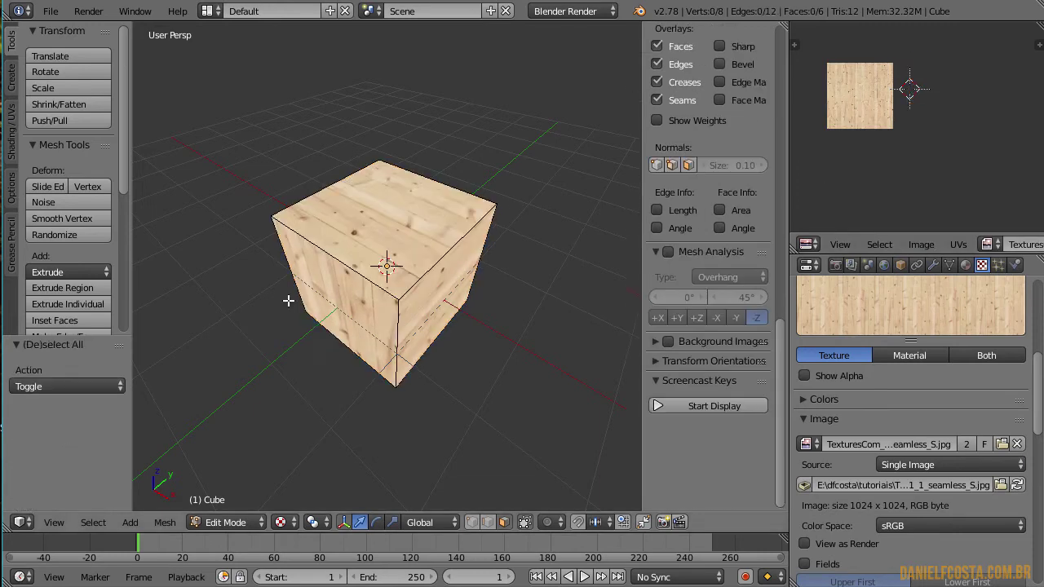
key(ctrl+Tab)
click(390, 299)
right_click(383, 203)
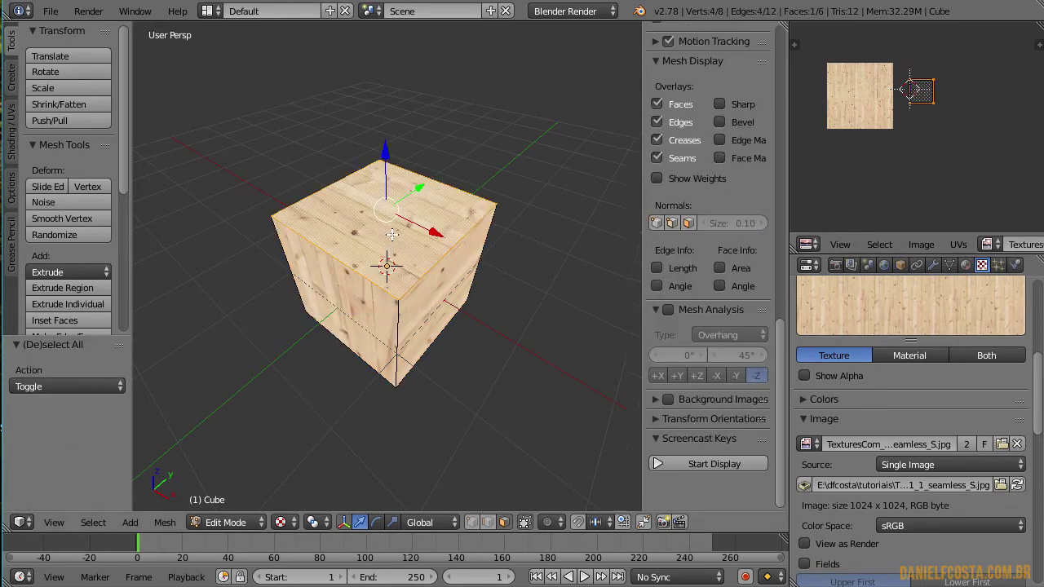
key(g)
click(890, 145)
key(r)
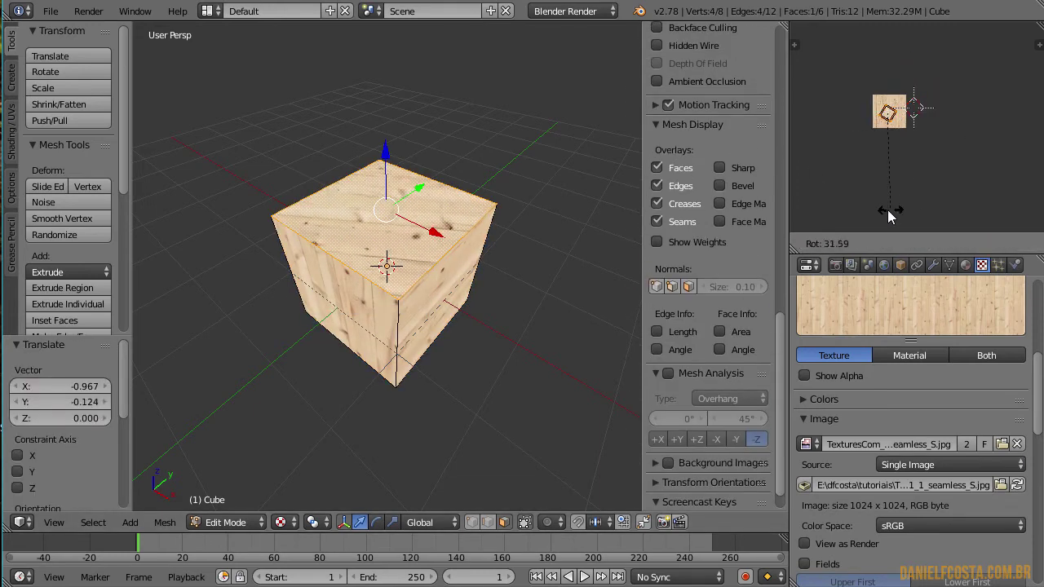
click(886, 214)
- Scale the top face's UVs up by 3.636 and shift them 0.087 in Y
key(s)
click(864, 191)
key(g)
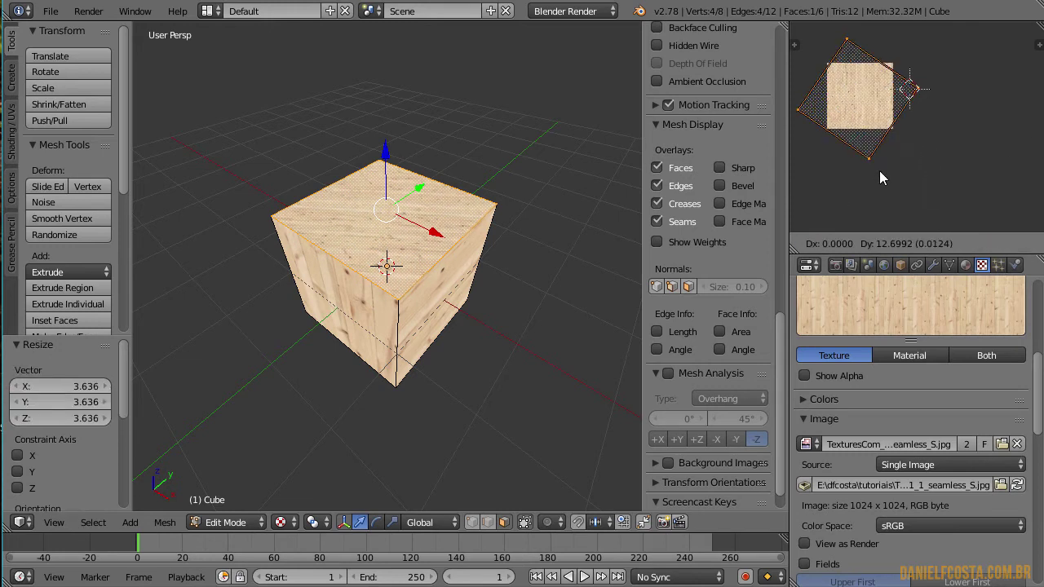
click(880, 170)
- Shrink the top face's UVs, enlarge them by 1.464, reposition them over the wood image, and leave Edit Mode
key(s)
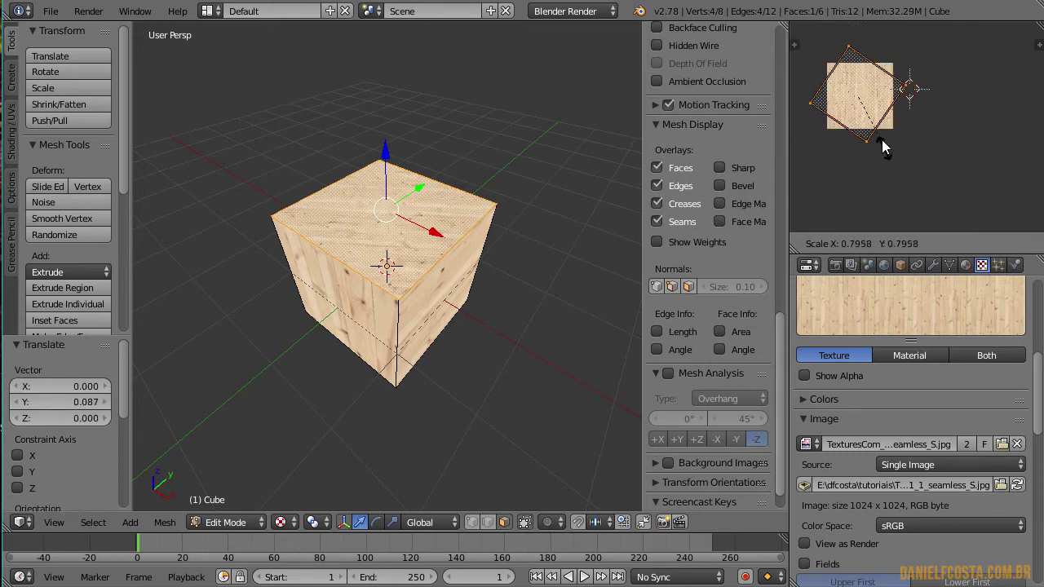
click(889, 141)
key(s)
click(914, 157)
key(g)
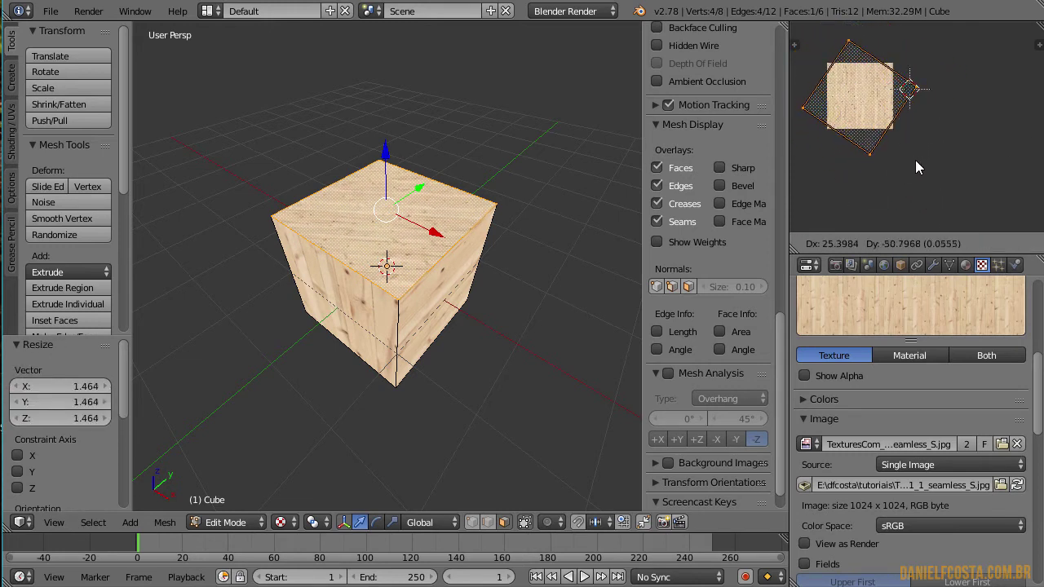
click(915, 160)
key(Tab)
middle_drag(569, 331, 522, 334)
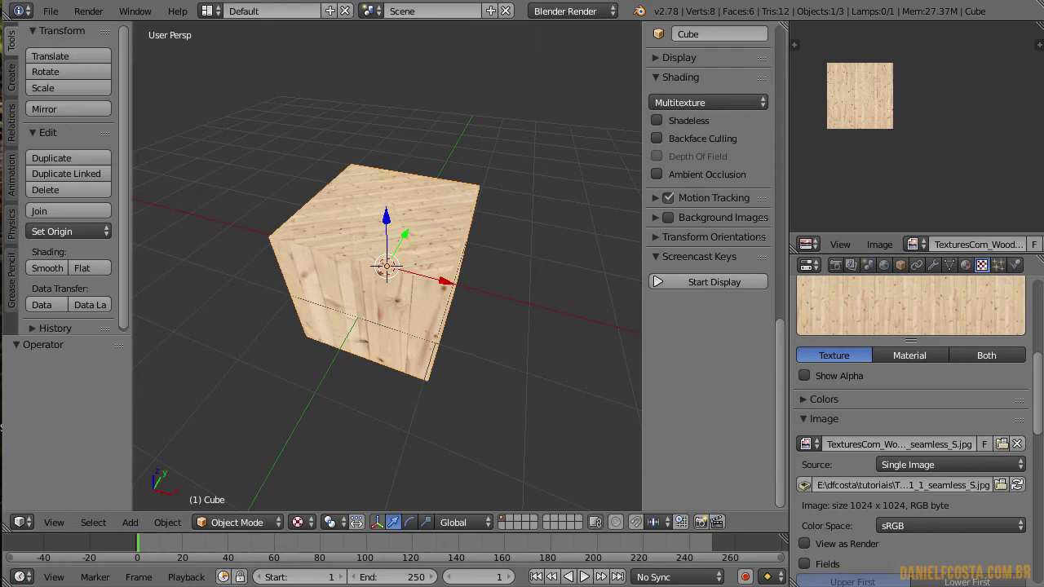
- Return to Edit Mode and select the two adjoining front side faces of the cube
middle_drag(515, 497, 343, 304)
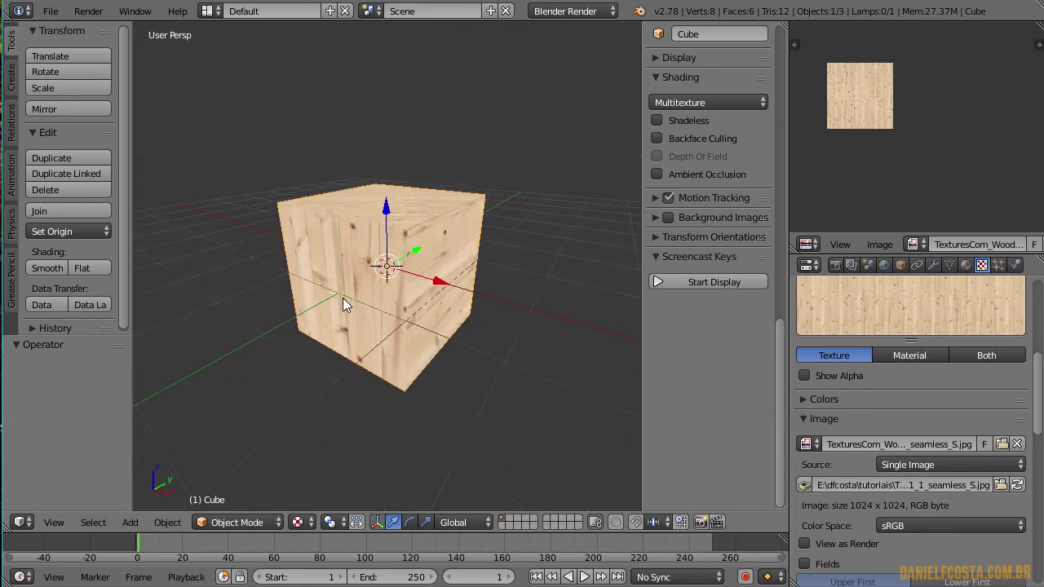
key(Tab)
right_click(343, 275)
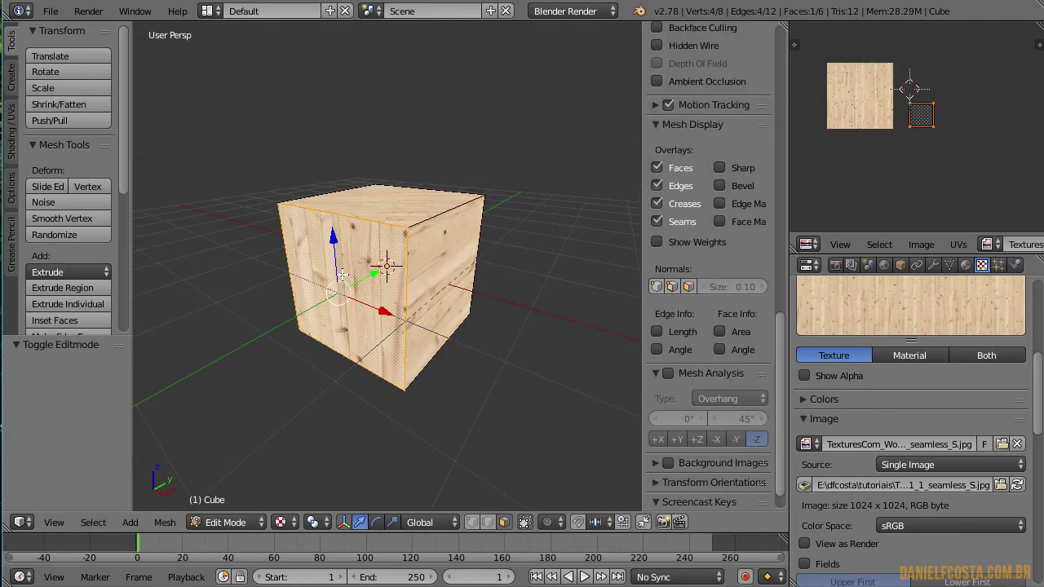
shift+right_click(449, 247)
middle_drag(439, 278, 433, 320)
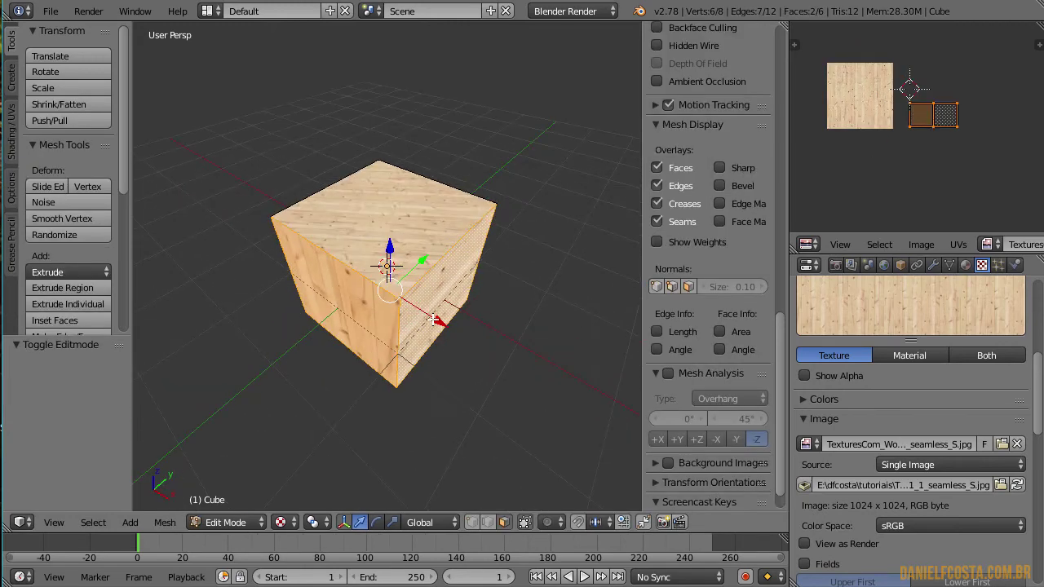
- Add a second UV map to the cube's mesh data and make it the active one
click(949, 265)
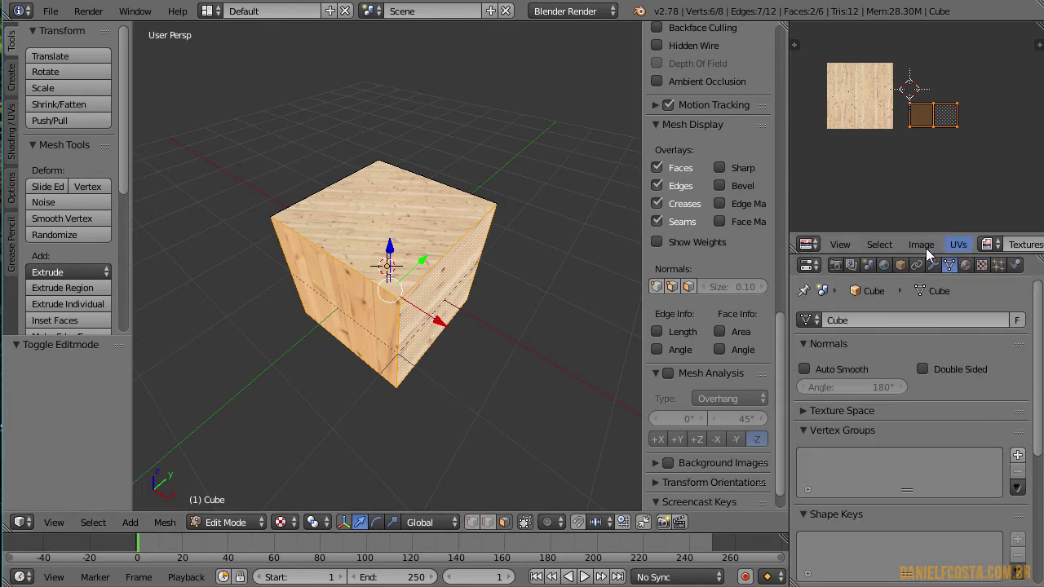
scroll(875, 462, down, 5)
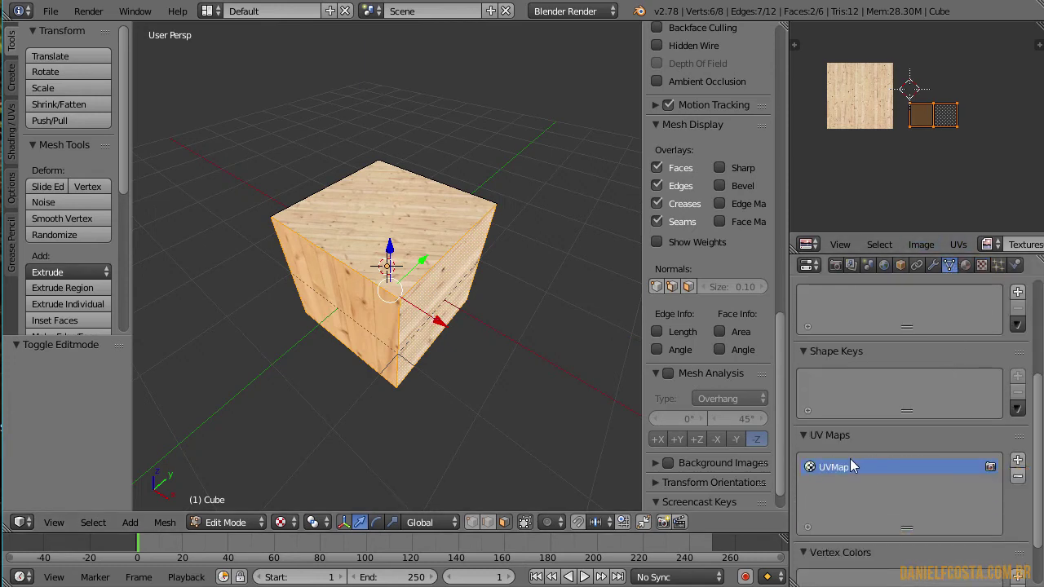
click(1018, 462)
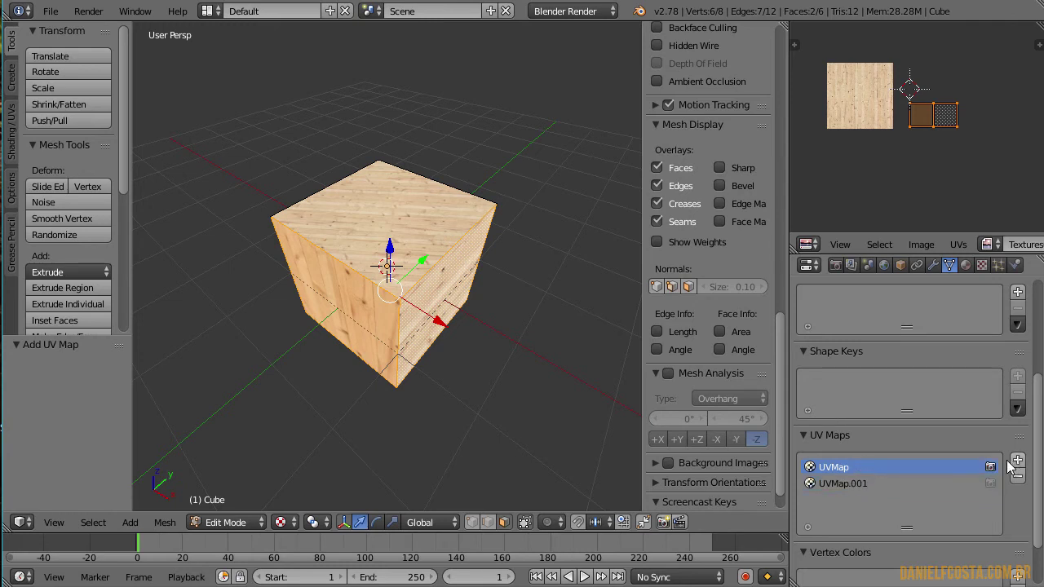
click(854, 483)
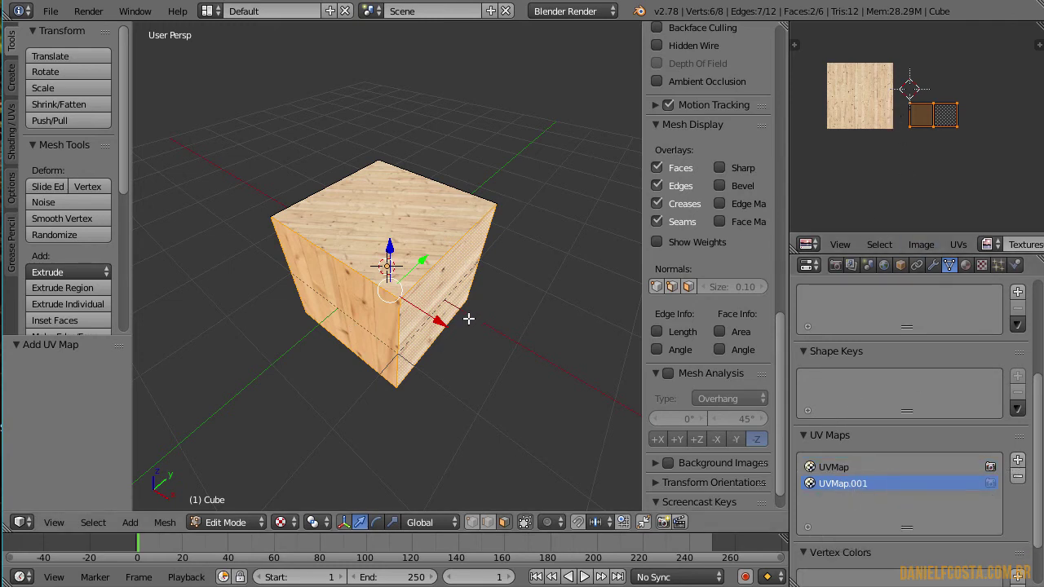
- Unwrap the two selected side faces and open the reddish-brown wood image from disk for them
key(u)
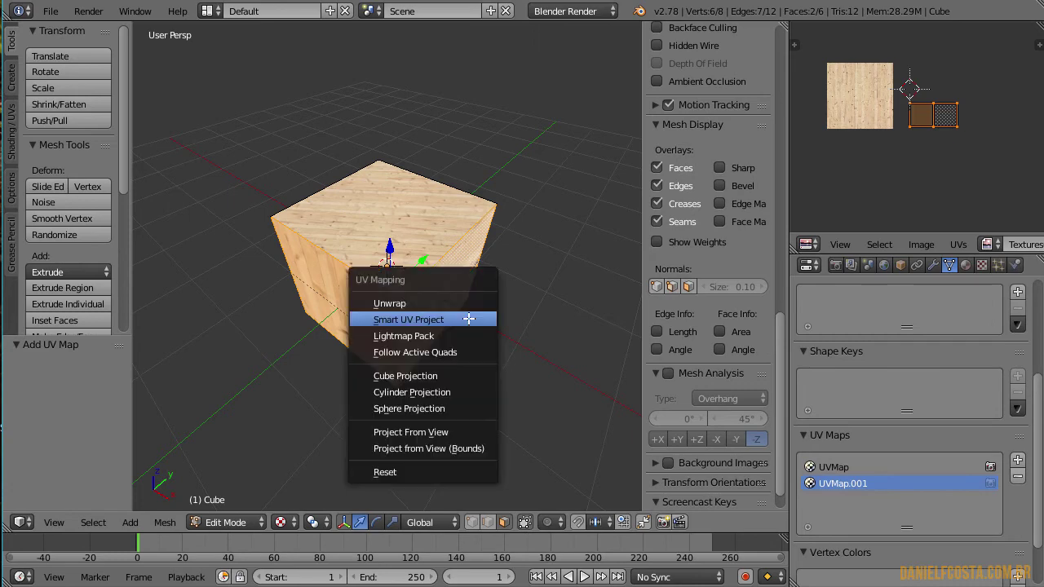
click(400, 303)
click(922, 244)
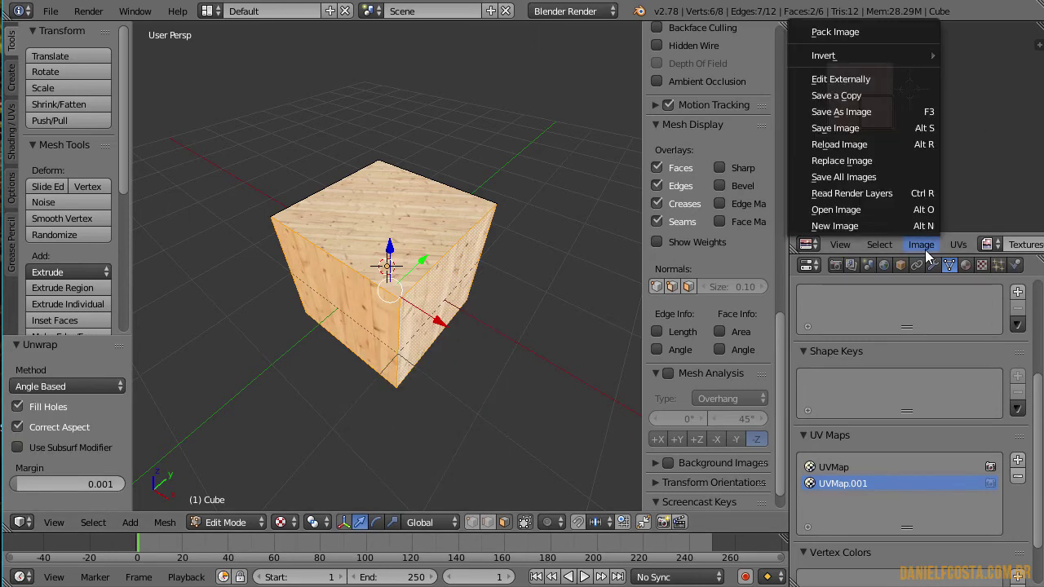
click(857, 206)
double_click(541, 148)
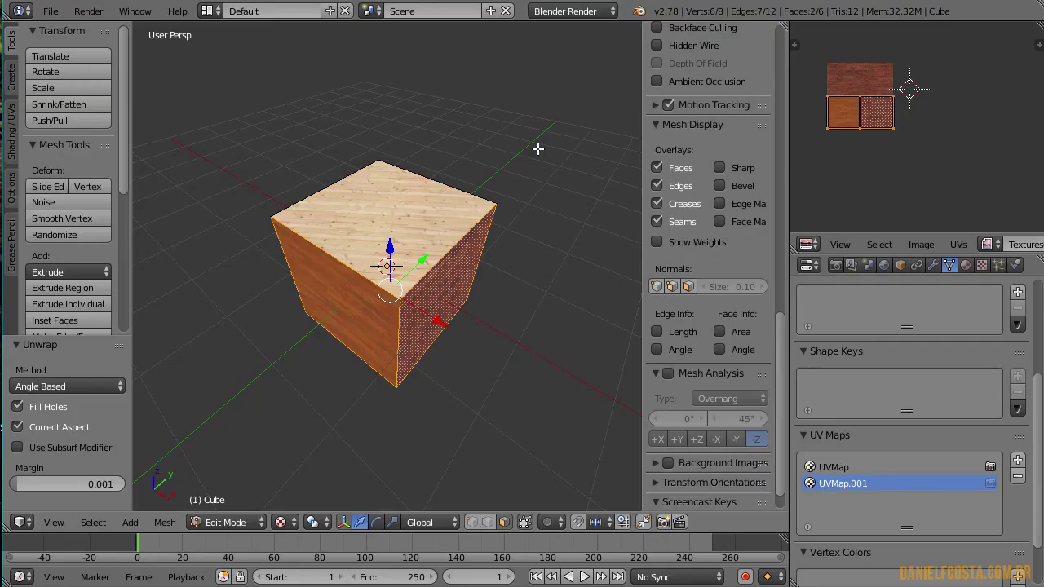
middle_drag(522, 299, 613, 305)
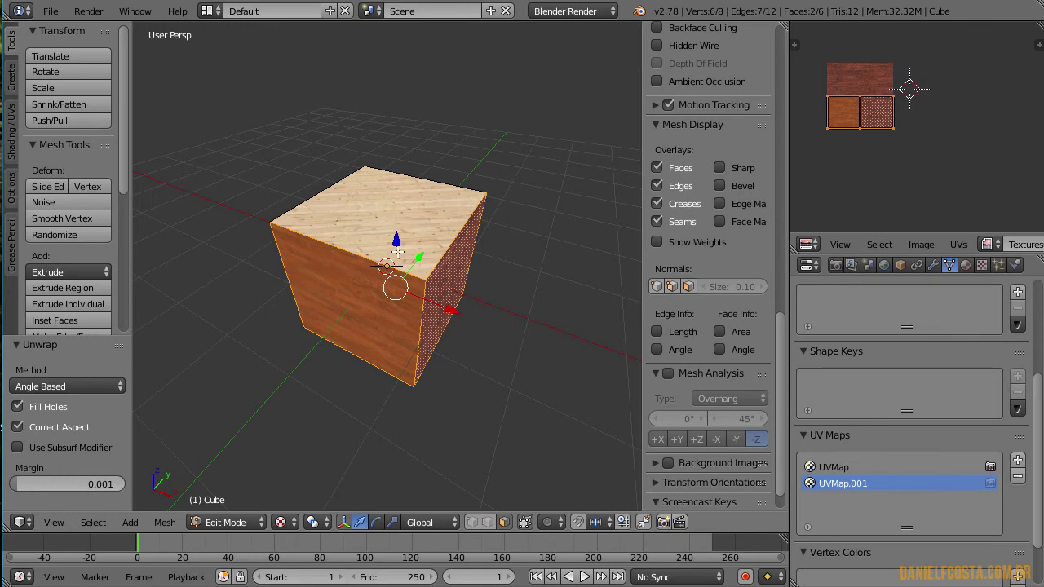
- Activate the original UV map and try moving and scaling its UVs
click(845, 468)
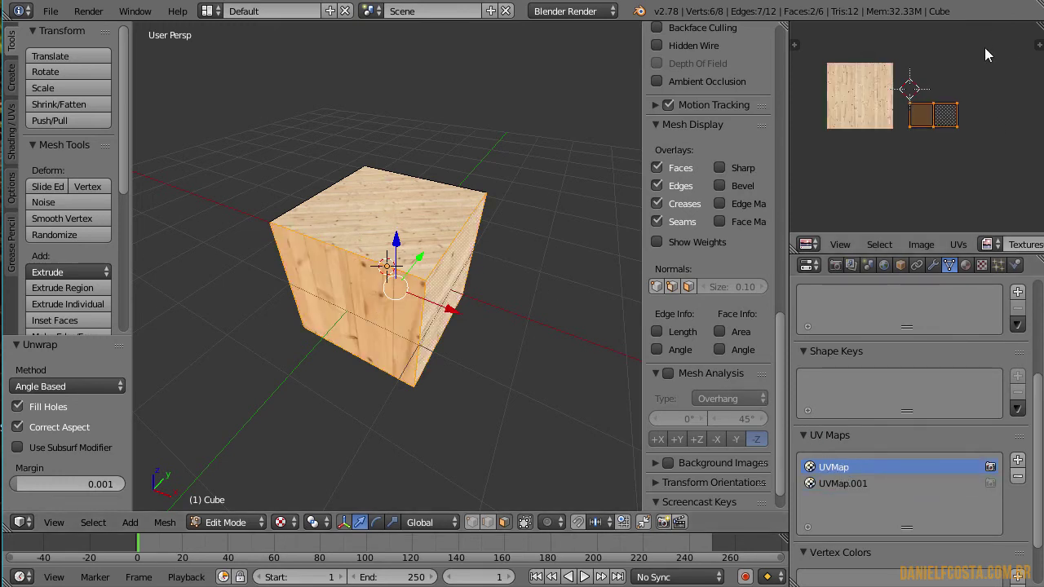
key(a)
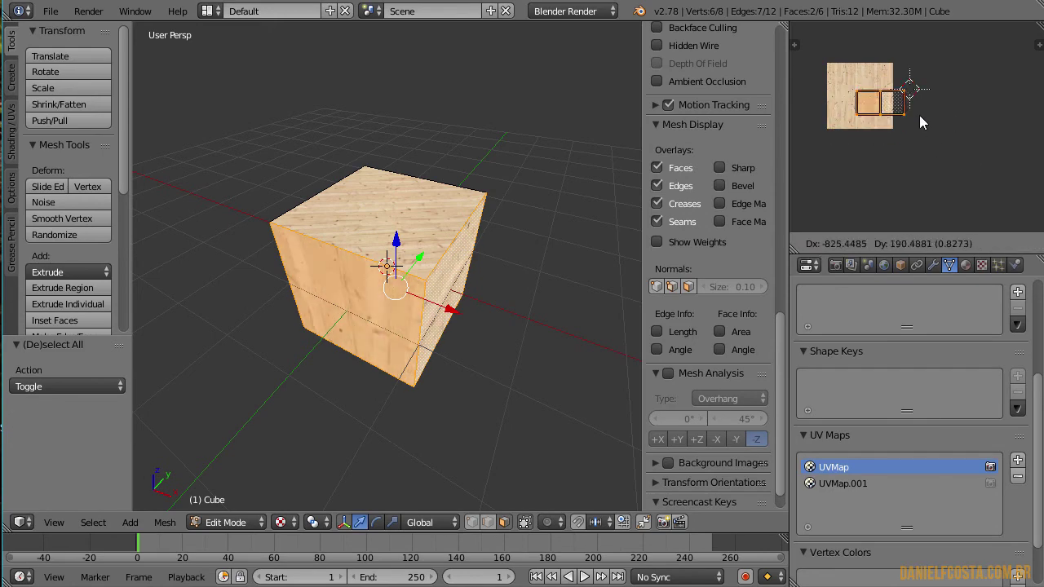
key(a)
key(s)
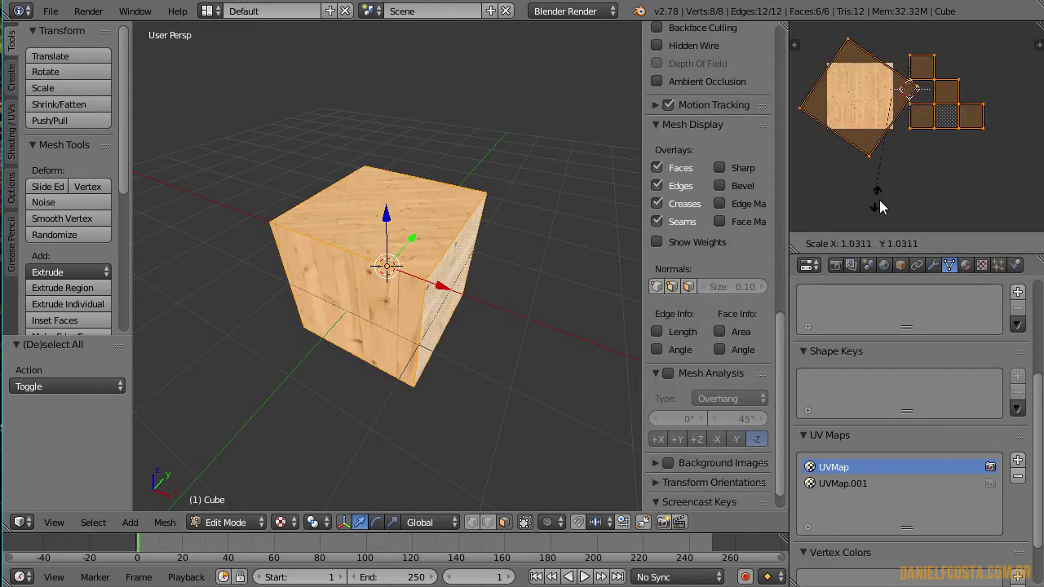
right_click(881, 204)
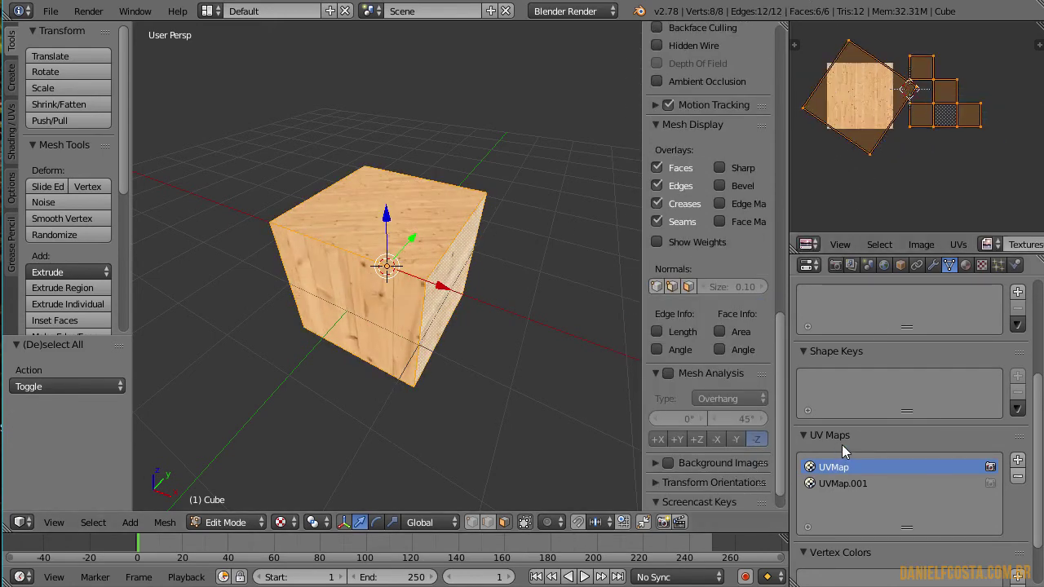
- Make the second UV map active again and deselect all the cube's faces
click(857, 486)
key(a)
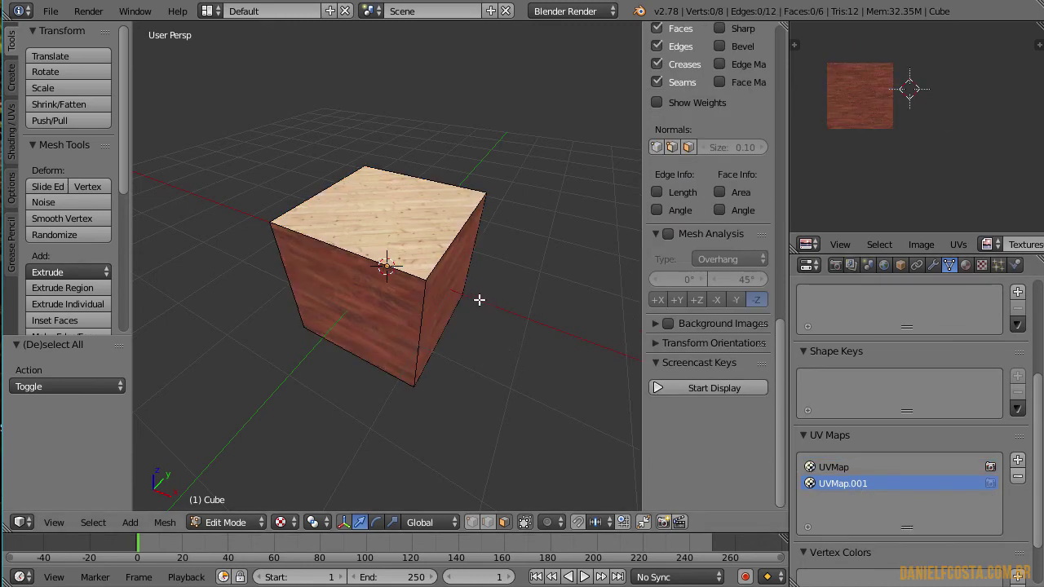
middle_drag(478, 298, 441, 305)
- Render the cube to check which wood texture its faces use, and close the render
click(981, 265)
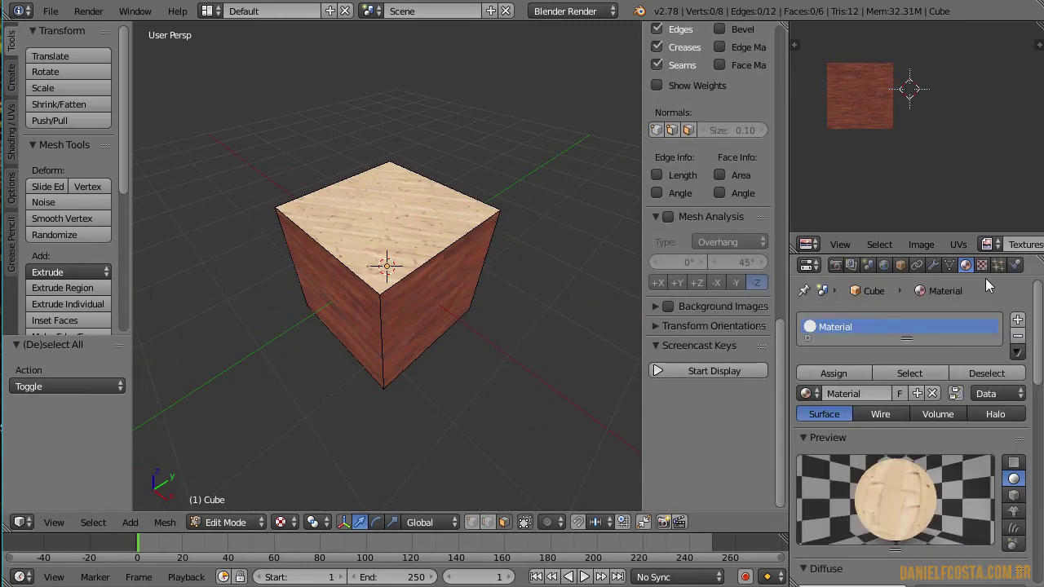
key(F12)
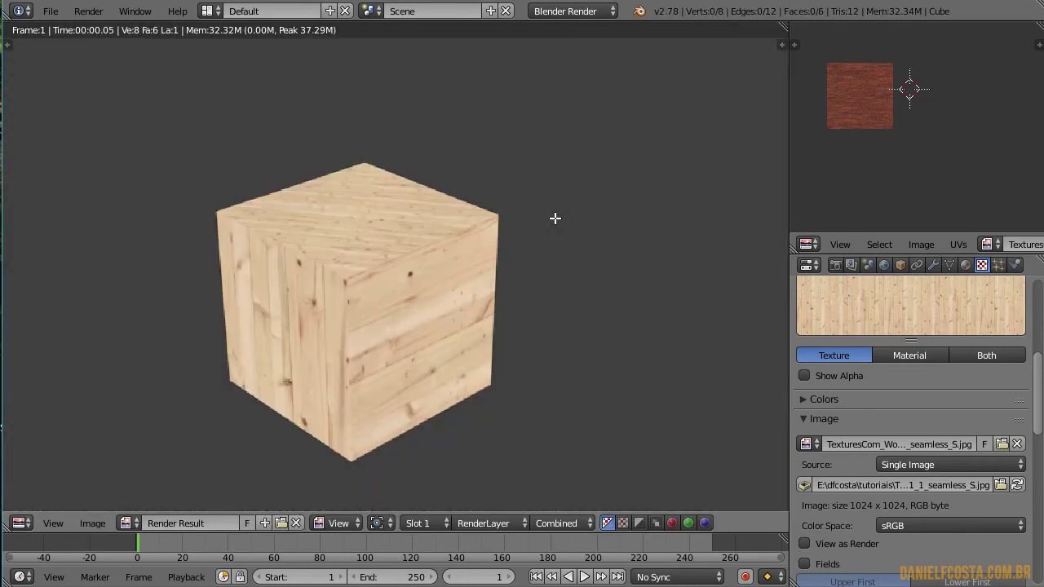
key(Escape)
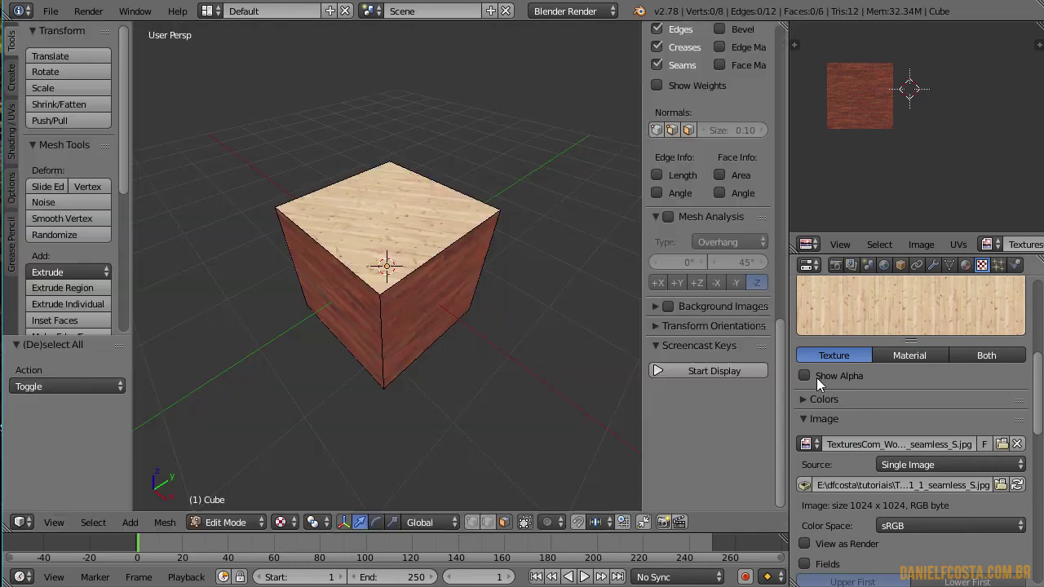
- Select the cube's two visible side faces, and add a second material slot with a new material
scroll(895, 346, up, 5)
scroll(897, 341, up, 1)
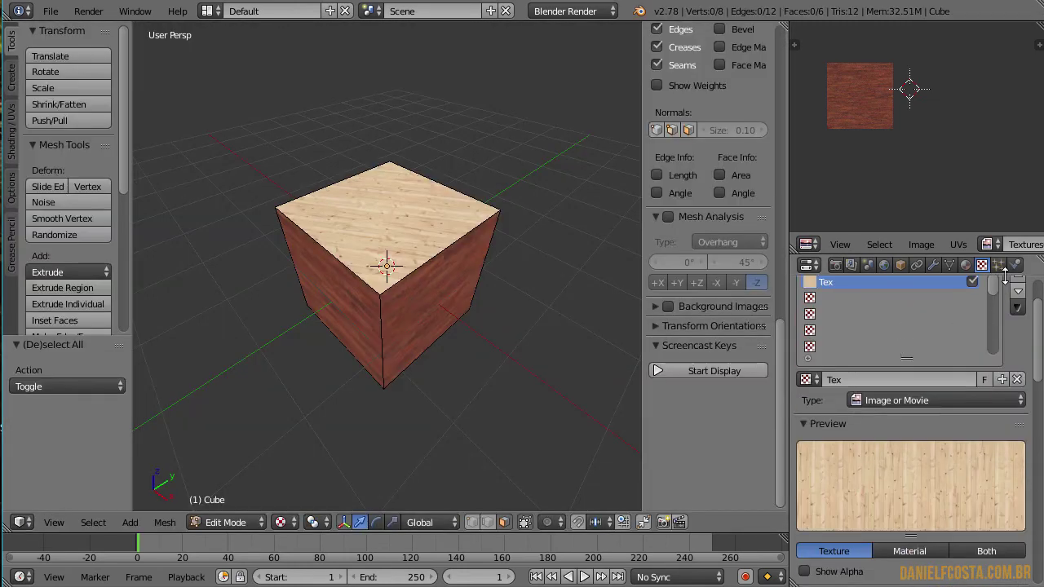
click(967, 266)
right_click(419, 325)
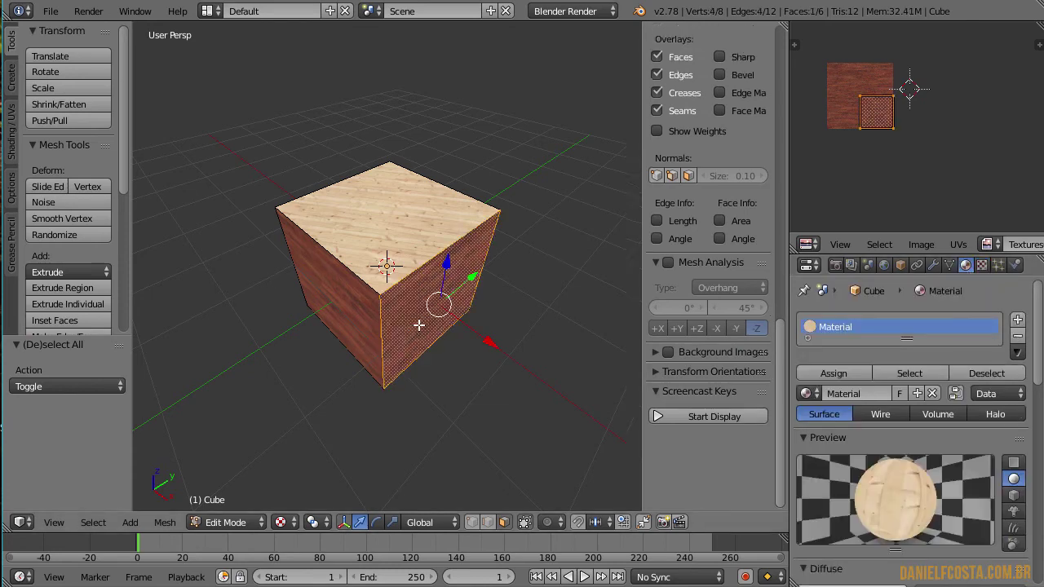
shift+right_click(346, 292)
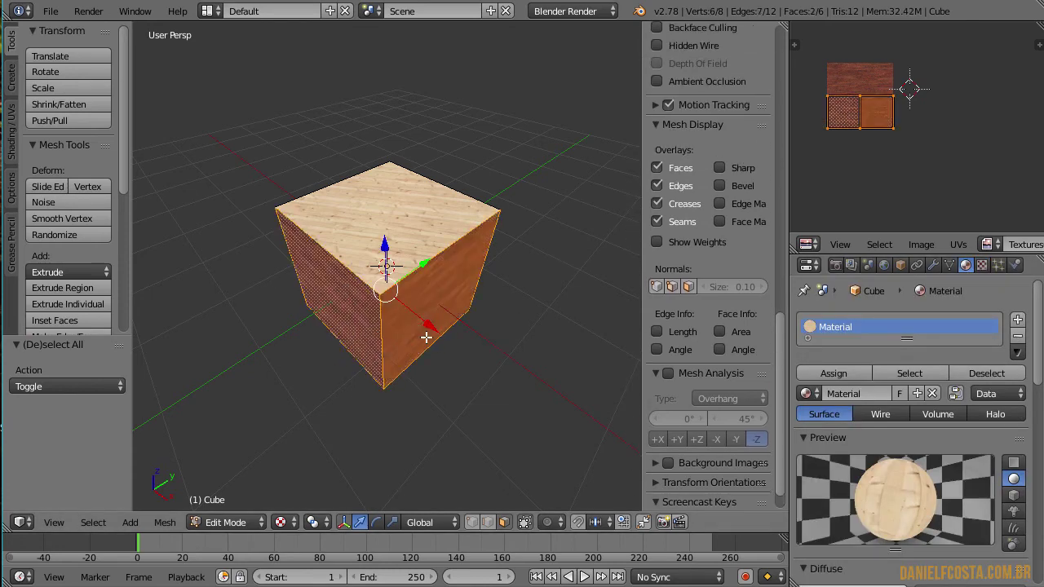
click(1017, 319)
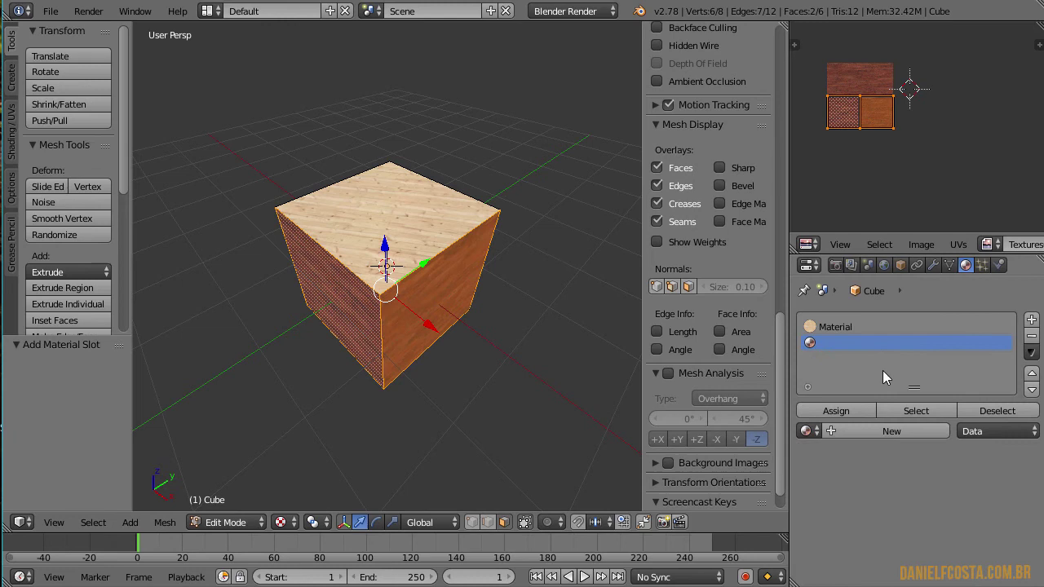
click(881, 435)
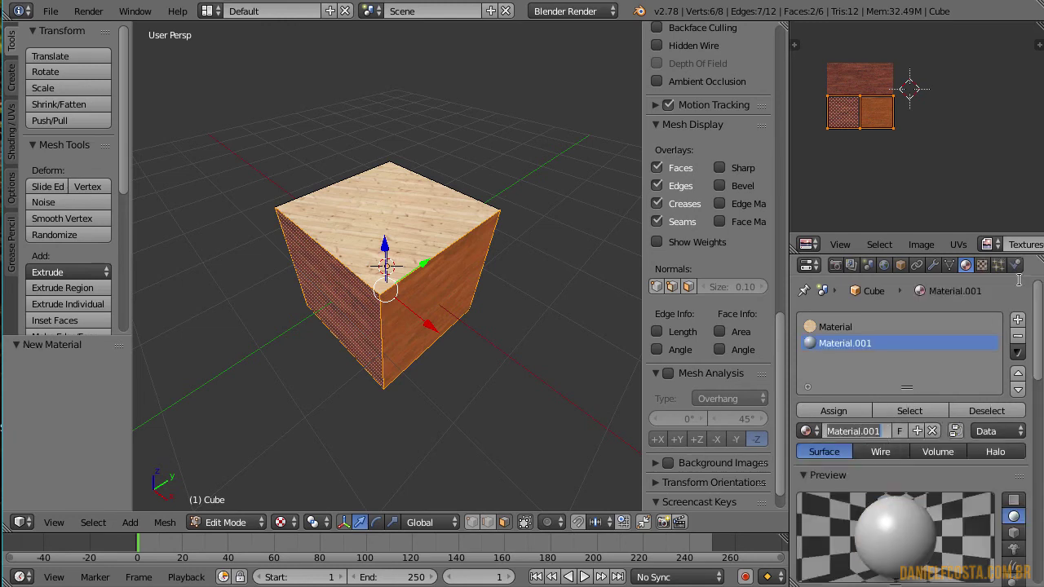
- Add a new texture to the second material and assign it the already loaded reddish-brown wood image
click(983, 268)
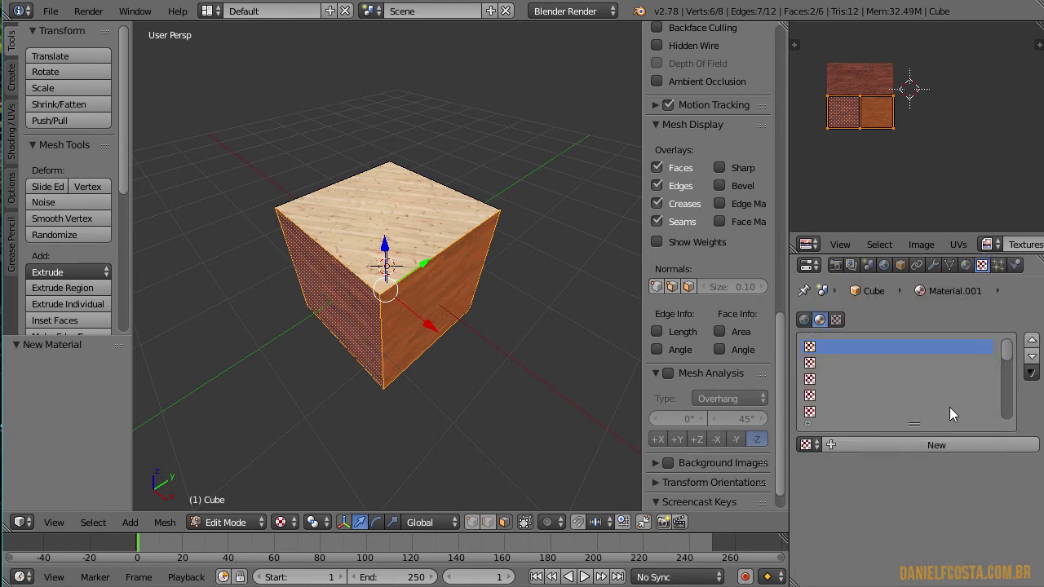
click(913, 445)
scroll(889, 449, down, 6)
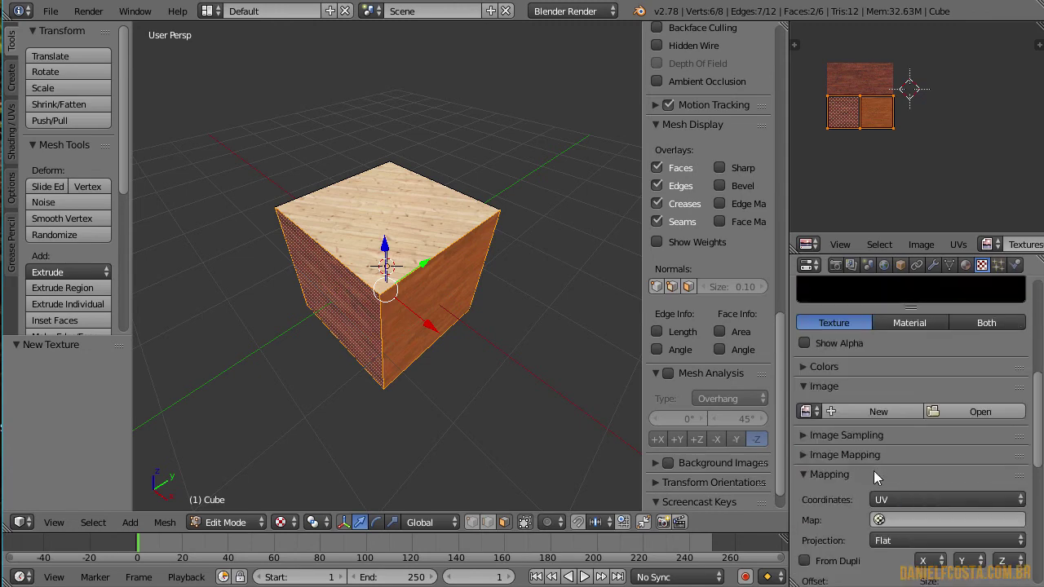
click(813, 416)
click(830, 274)
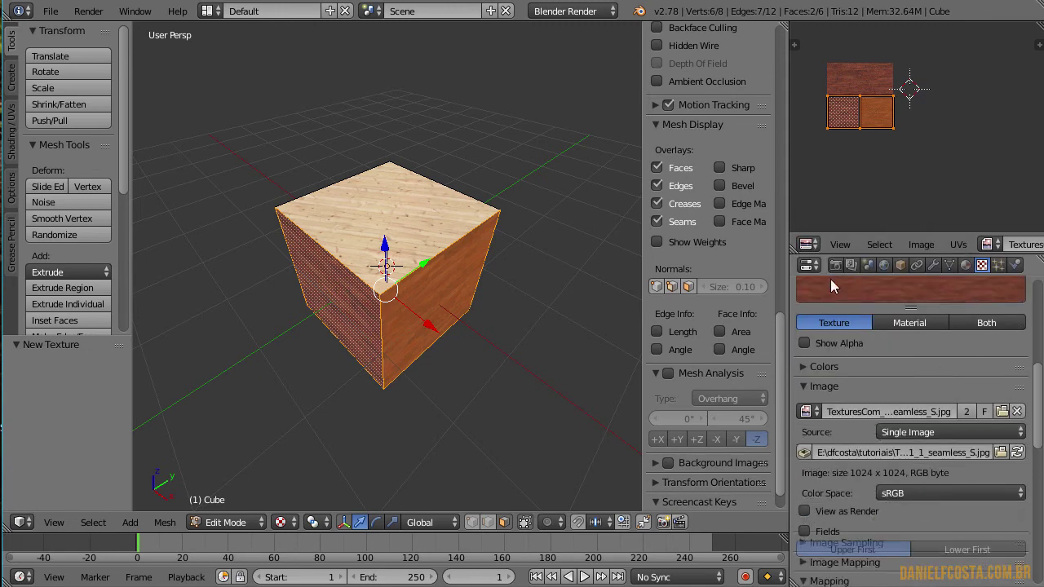
scroll(967, 511, down, 6)
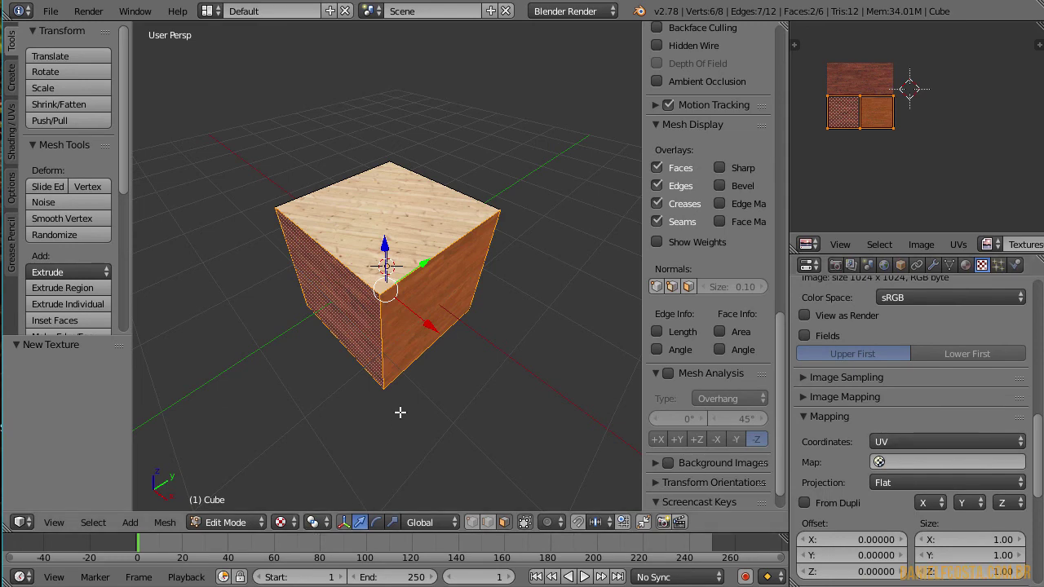
- Test-render the cube, and assign the reddish-brown wood material to the two selected side faces
key(F12)
key(Escape)
scroll(946, 392, up, 8)
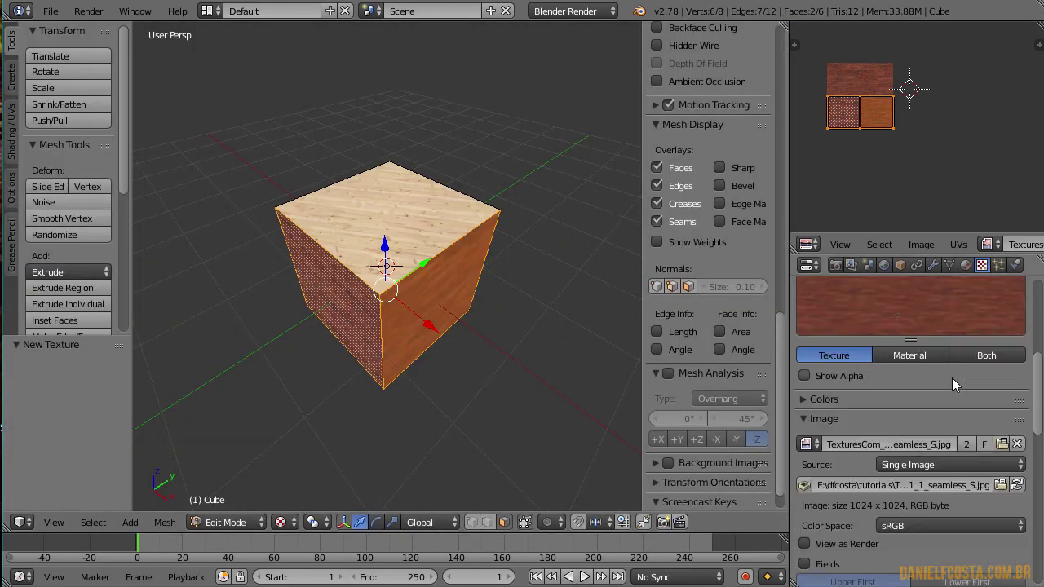
click(965, 265)
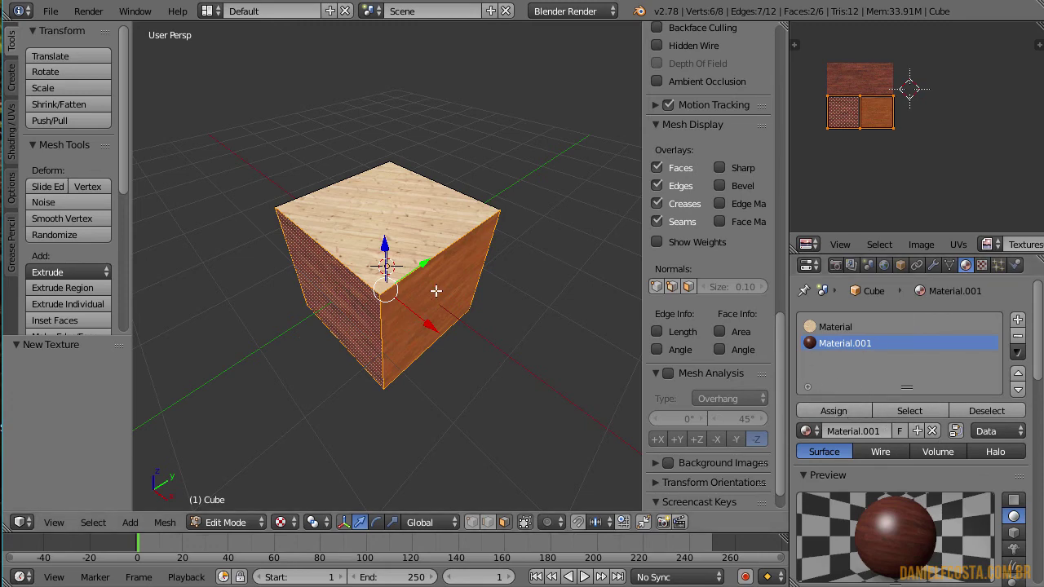
click(816, 412)
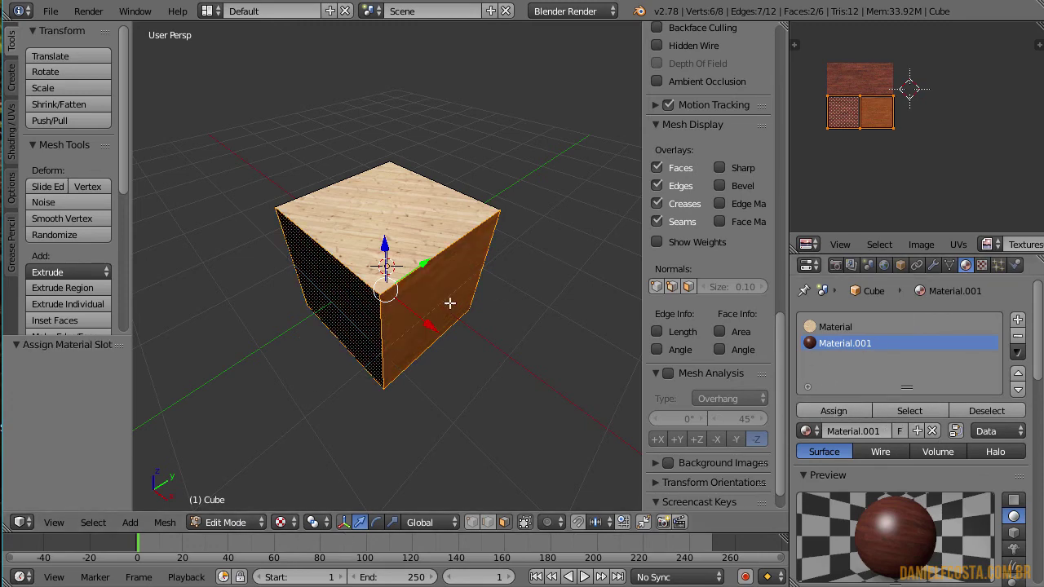
- Return to Object Mode and render the cube to check the material on its side faces, closing the render when done
key(Tab)
middle_drag(450, 299, 571, 367)
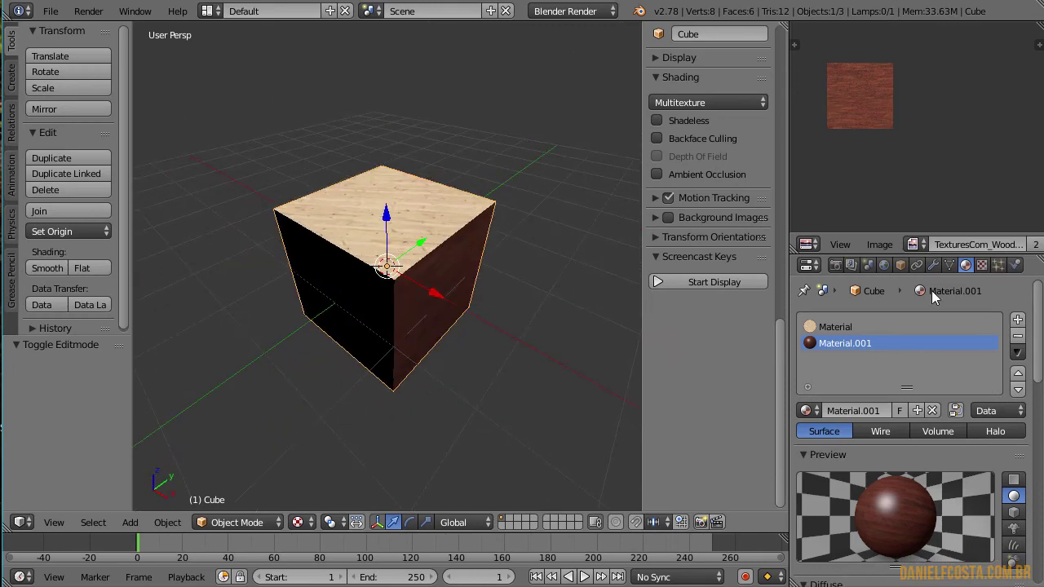
key(F12)
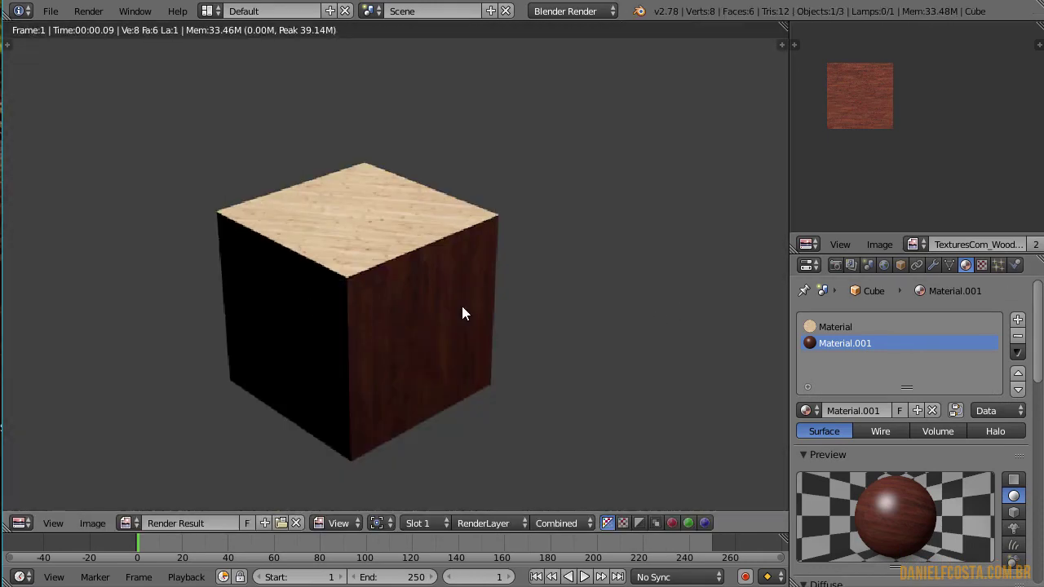
key(Escape)
- Make the reddish-brown wood material shadeless, and render the cube to check its side faces
scroll(980, 497, down, 12)
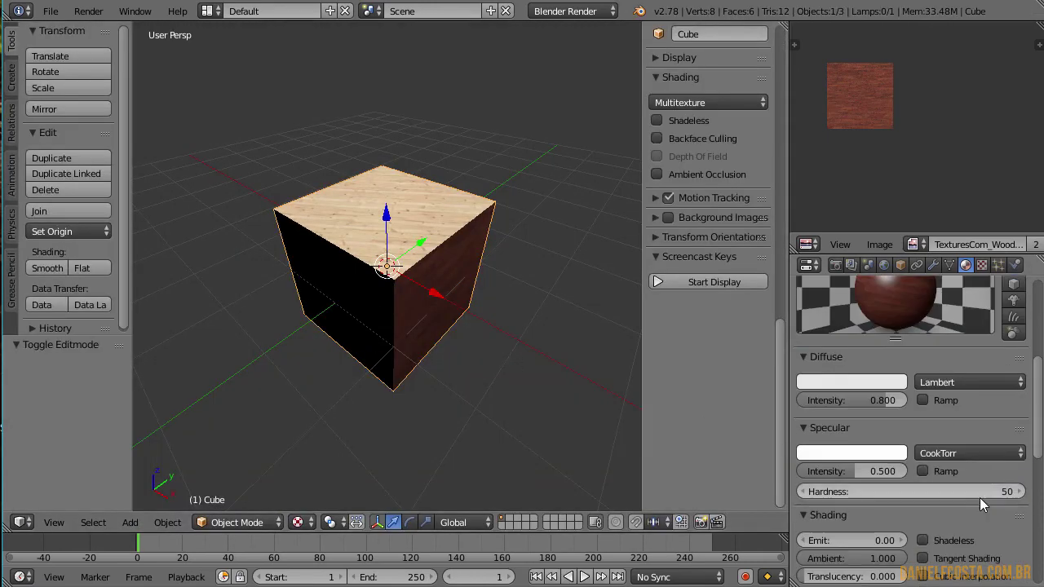
click(947, 347)
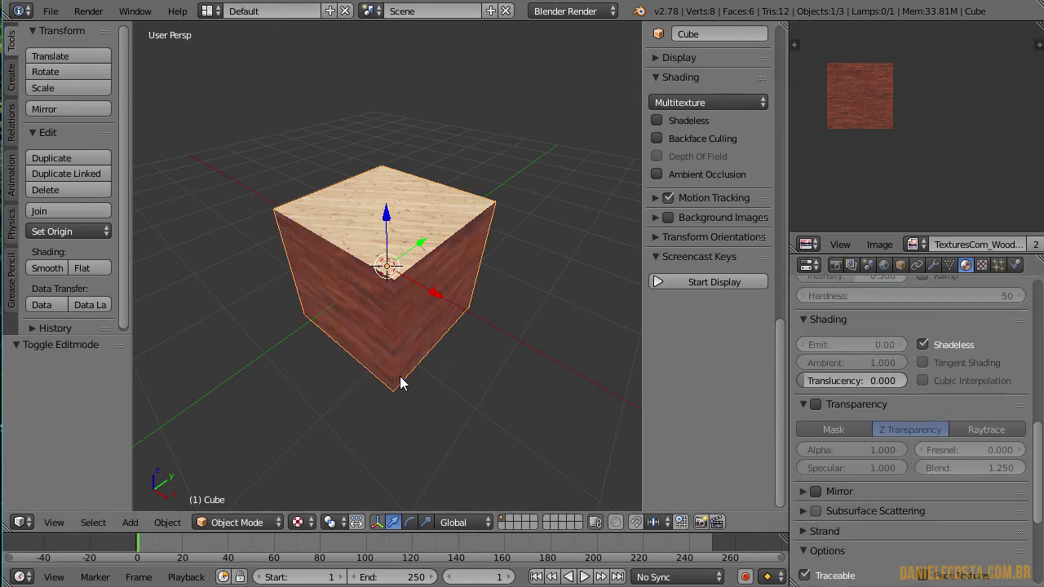
key(F12)
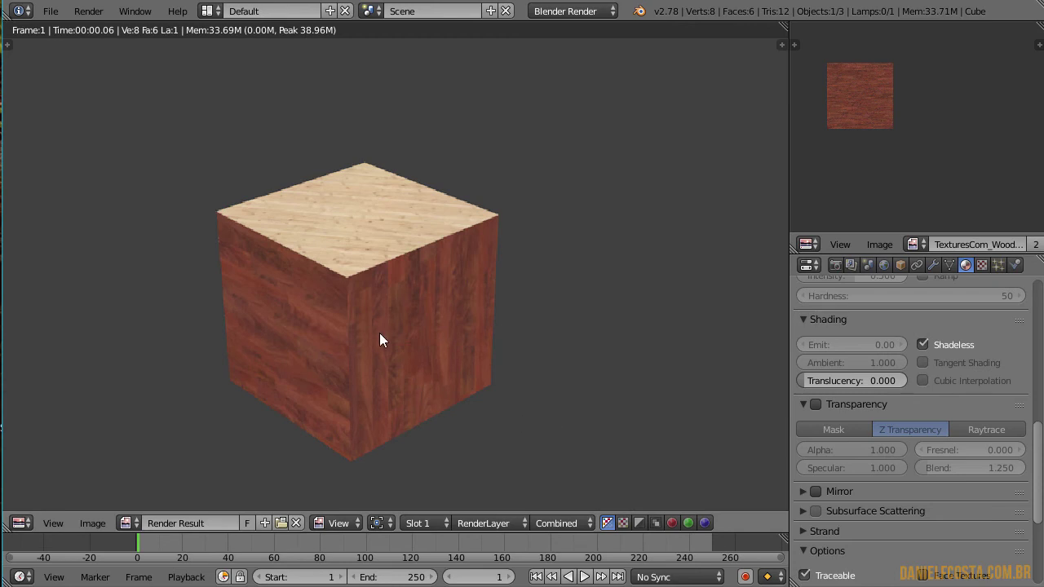
key(Escape)
- Review the cube's two materials and examine the texture used by the reddish-brown wood one
scroll(909, 417, up, 10)
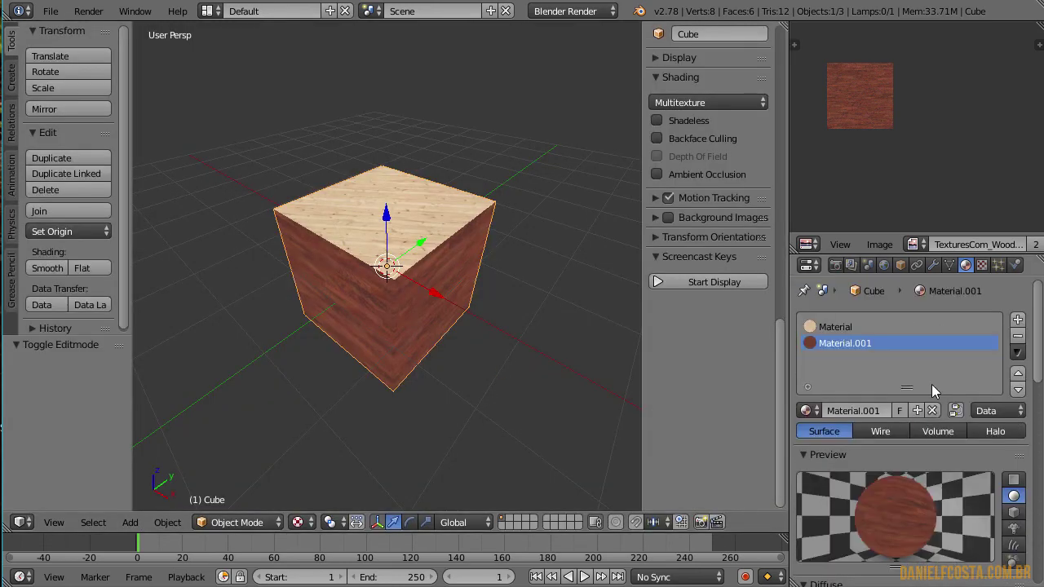
click(882, 328)
click(917, 340)
click(981, 264)
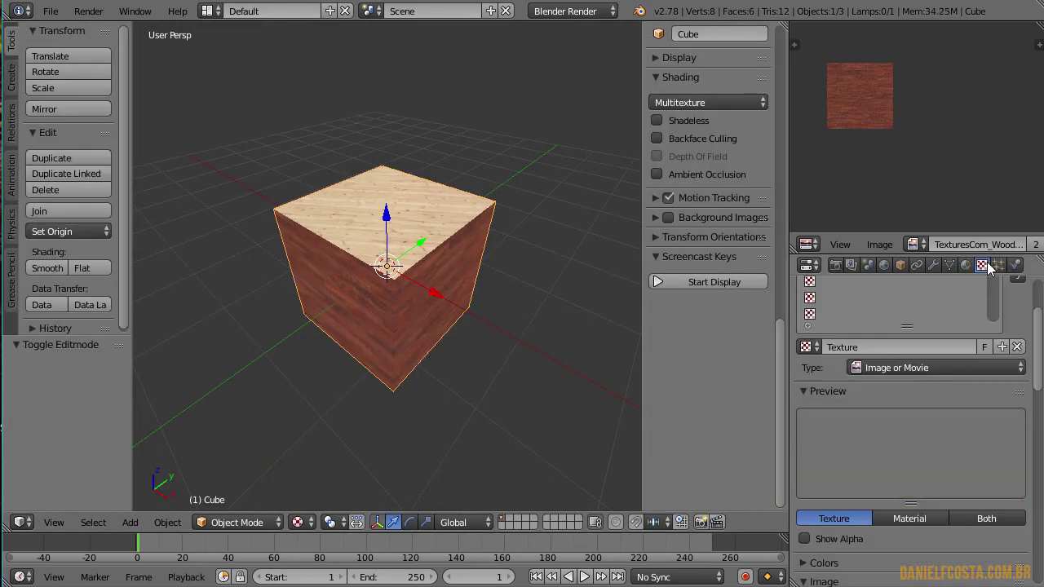
scroll(929, 456, up, 3)
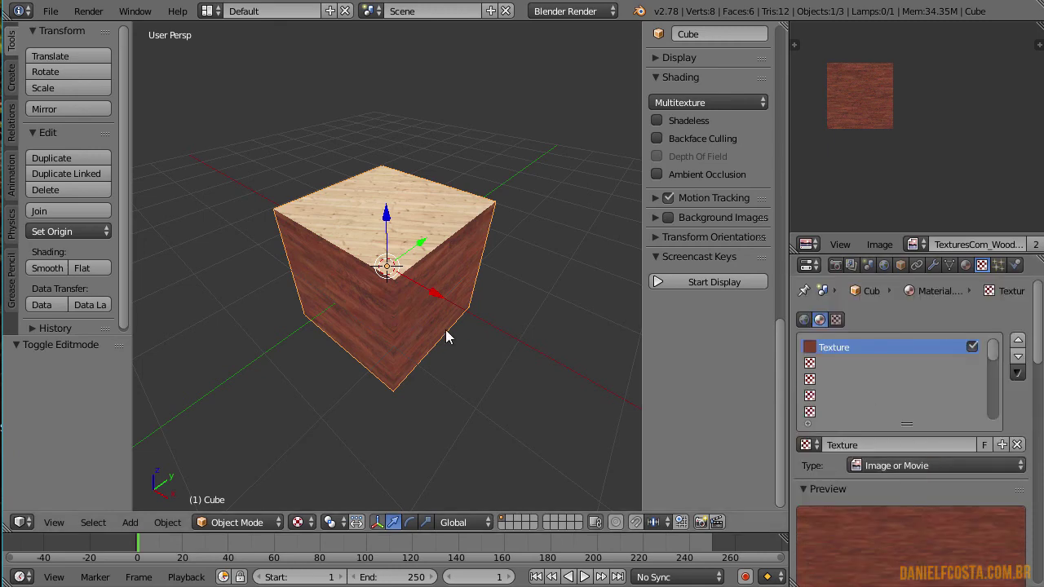
- In UVMap.001, rotate the two side faces' UVs by about 61° and scale them up by about 2.38
click(950, 265)
scroll(875, 500, up, 1)
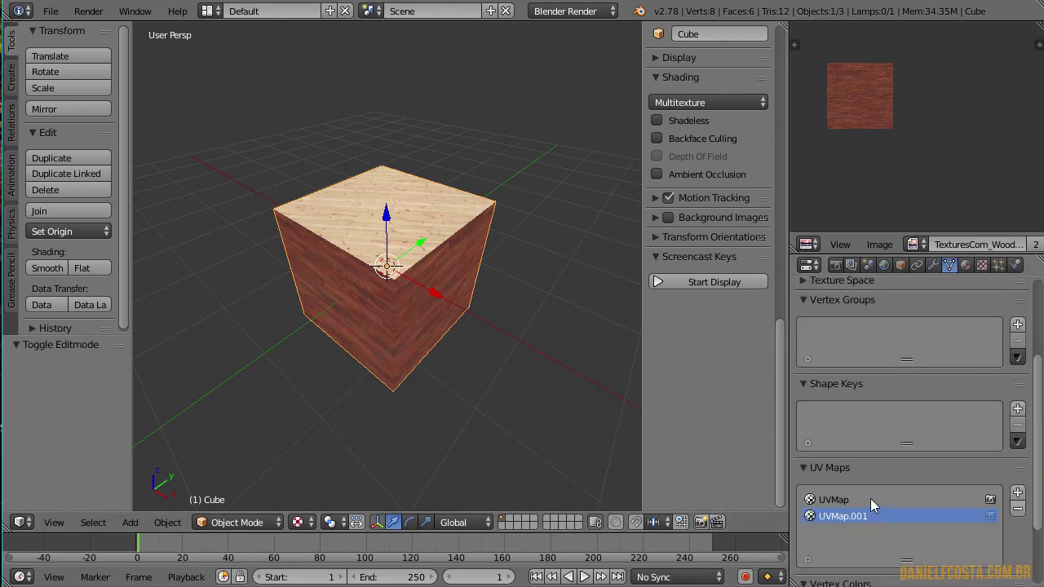
key(Tab)
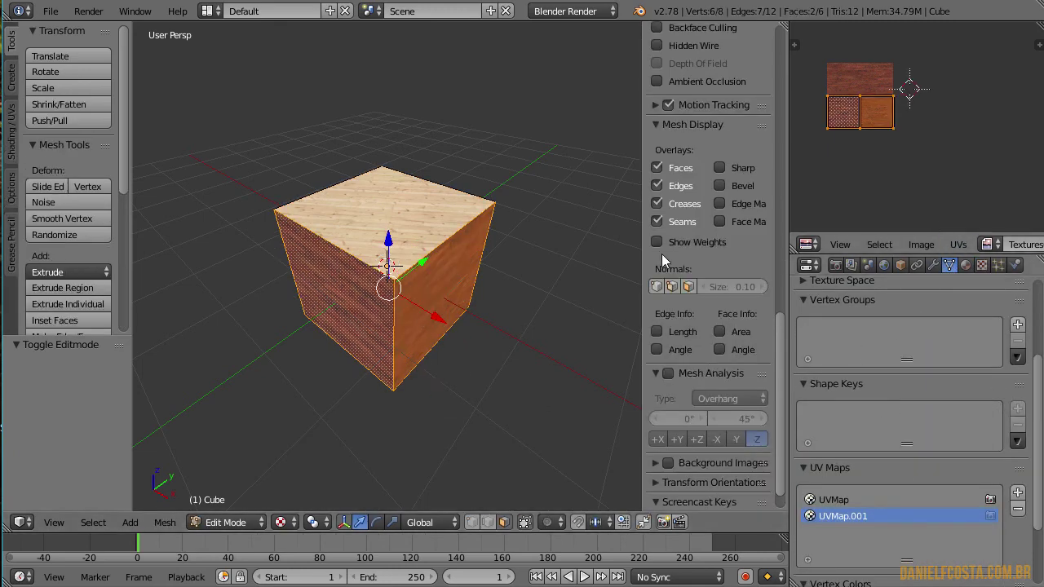
key(r)
click(919, 171)
key(s)
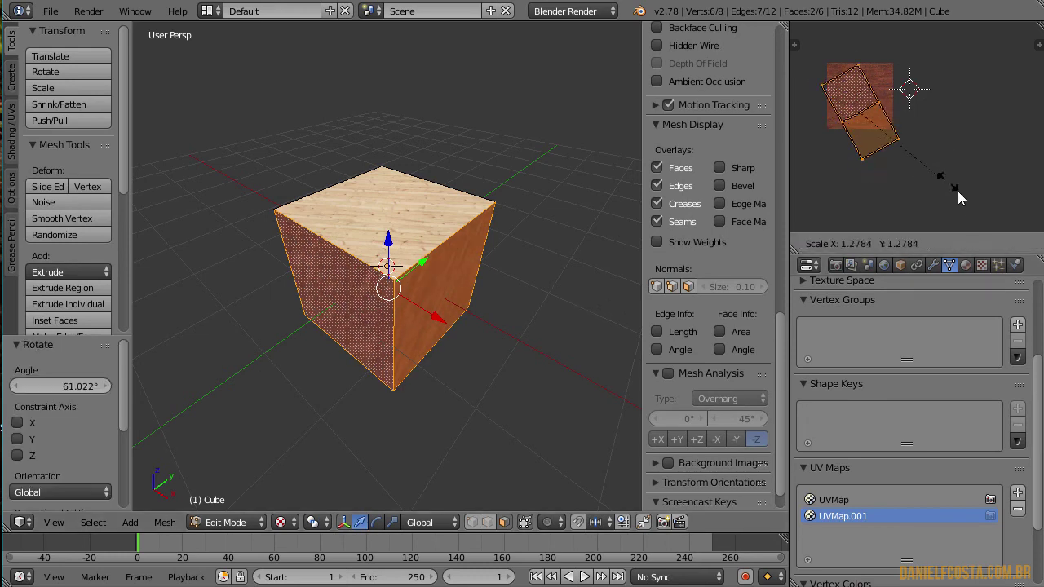
click(993, 65)
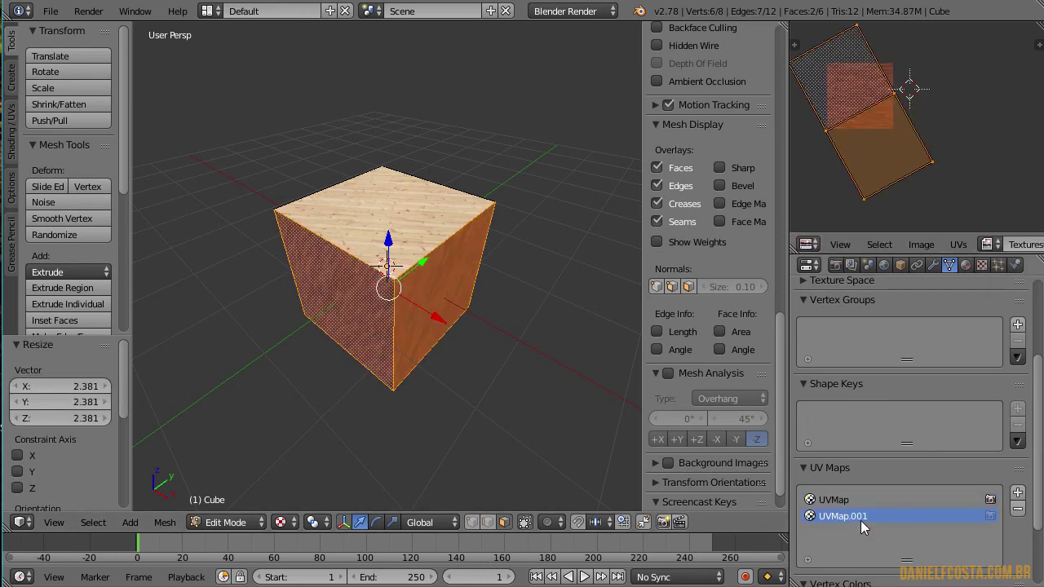
- Leave Edit Mode and render the cube to check whether the edited UVs affect the side faces, and close the render
key(Tab)
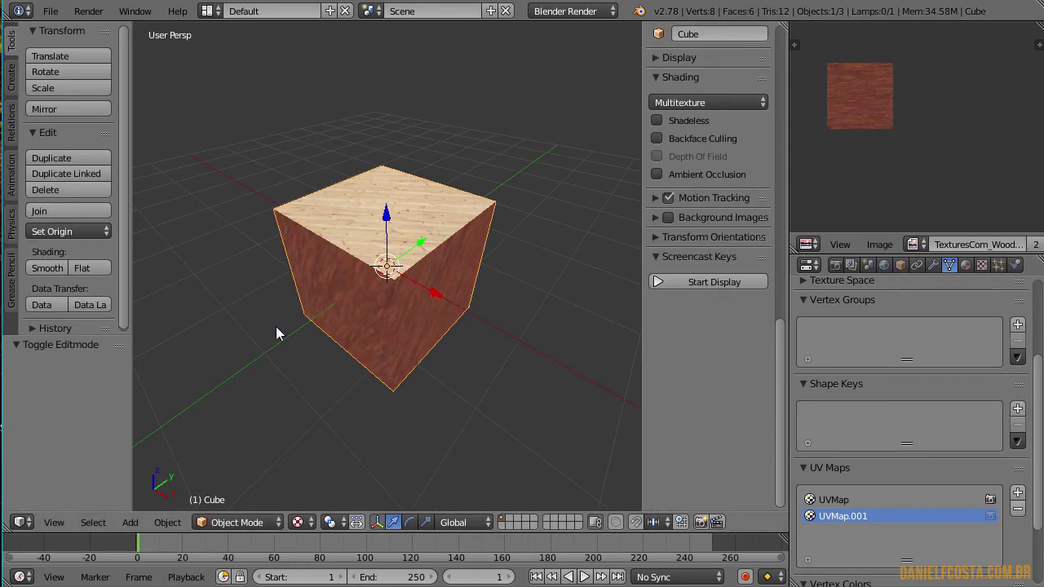
key(F12)
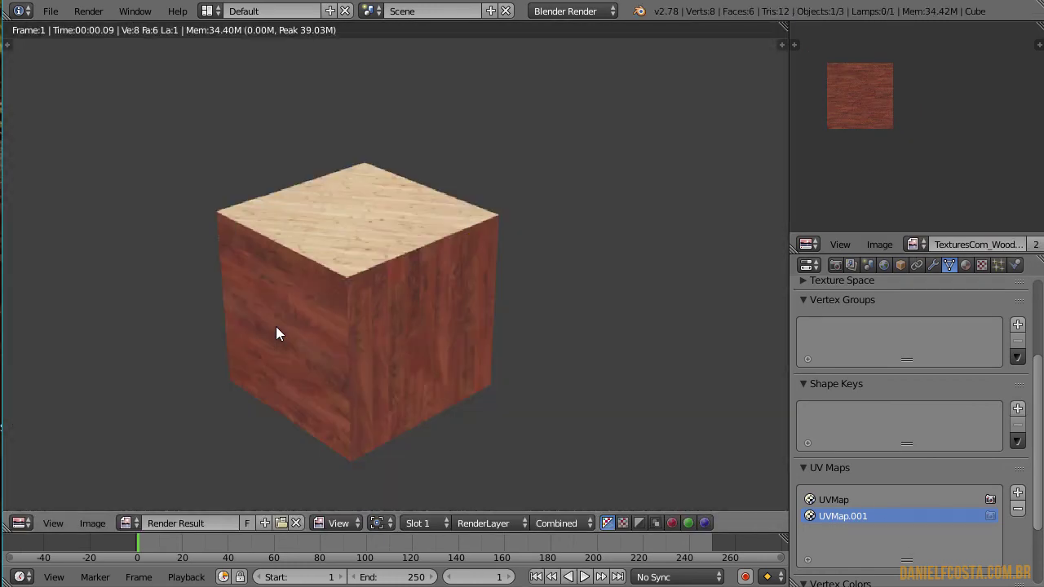
key(Escape)
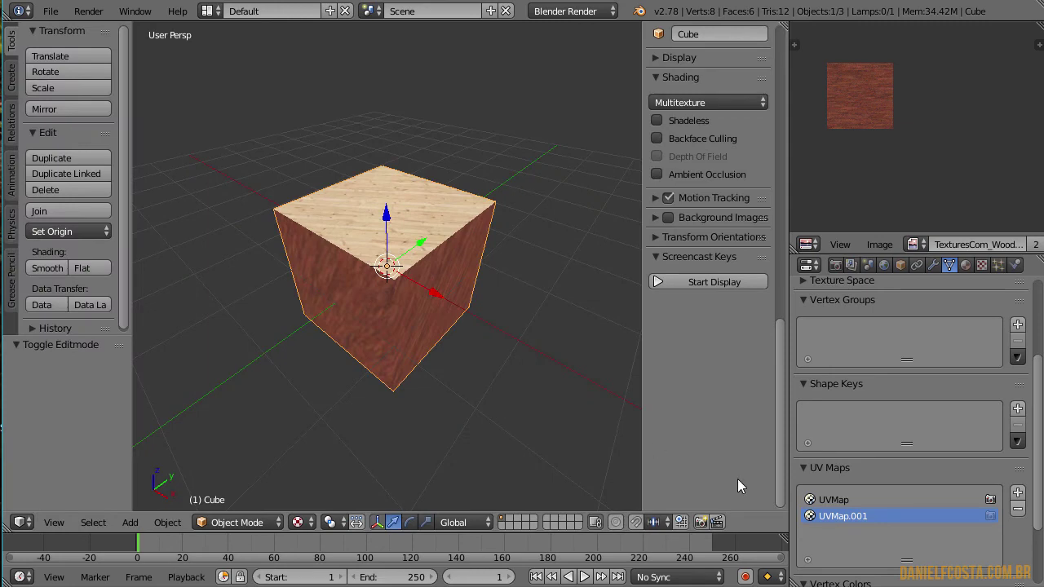
- Make the original UVMap active, and render the cube again to compare the side faces
click(921, 498)
key(F12)
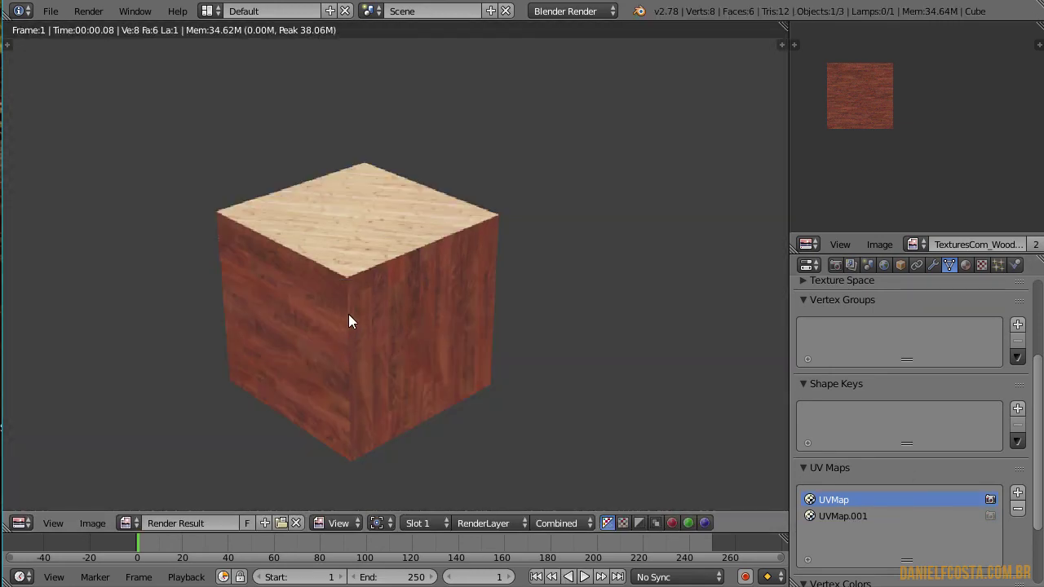
key(Escape)
- Set the light wood material's texture to use UVMap as its mapping coordinates
click(966, 265)
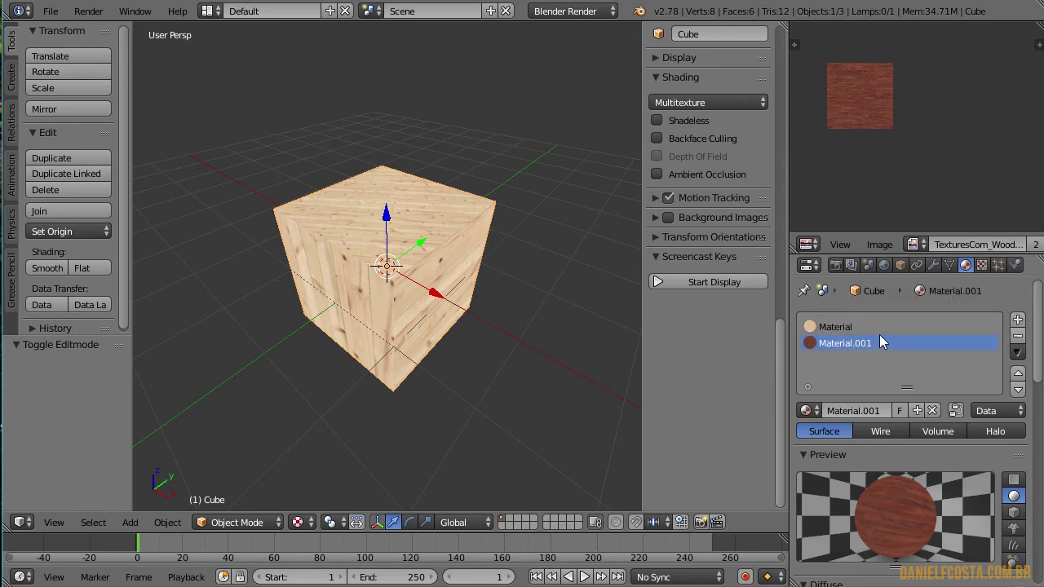
click(889, 327)
click(980, 266)
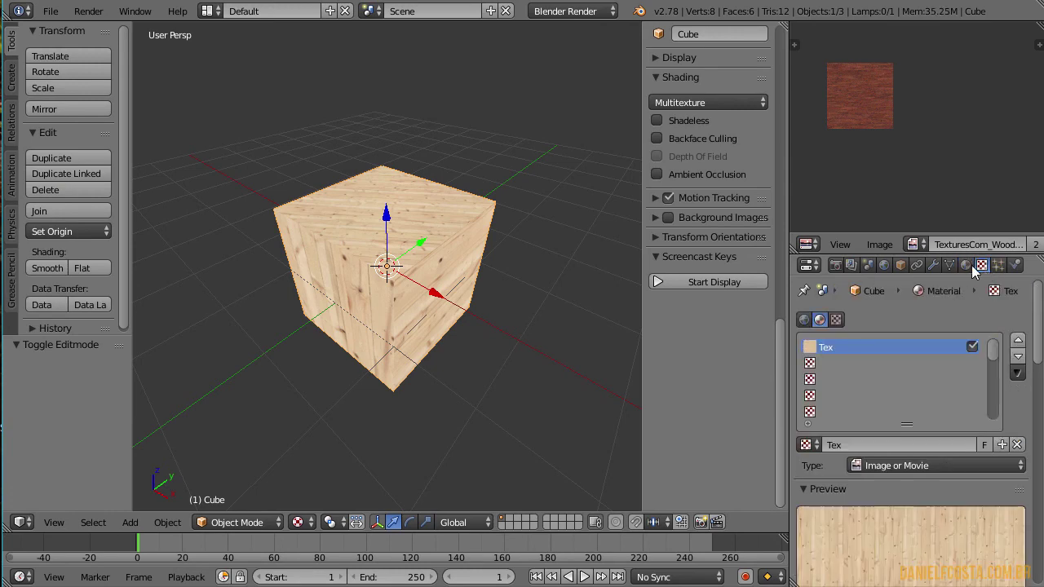
scroll(942, 545, down, 8)
scroll(929, 458, down, 6)
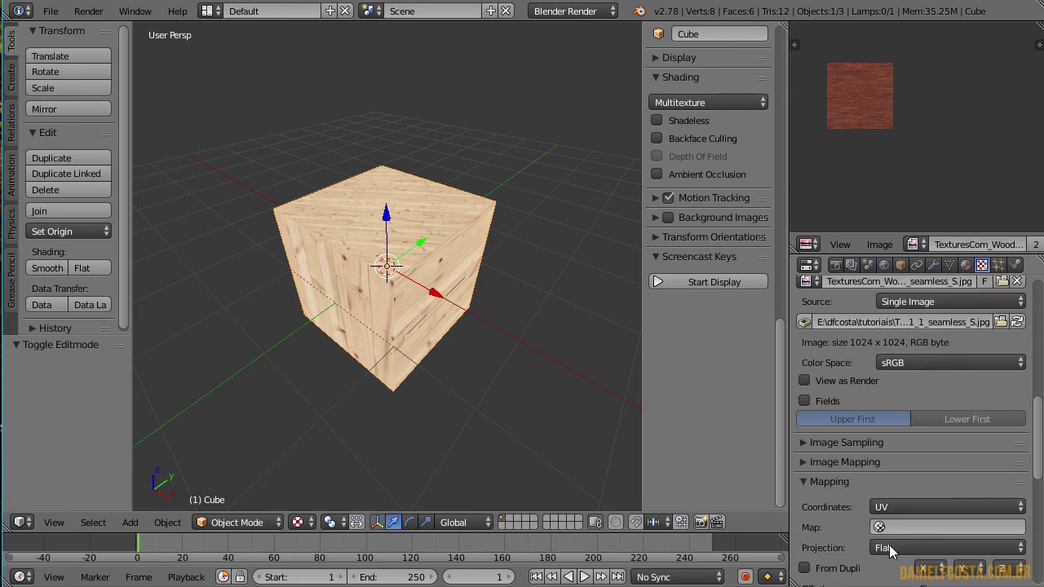
click(925, 527)
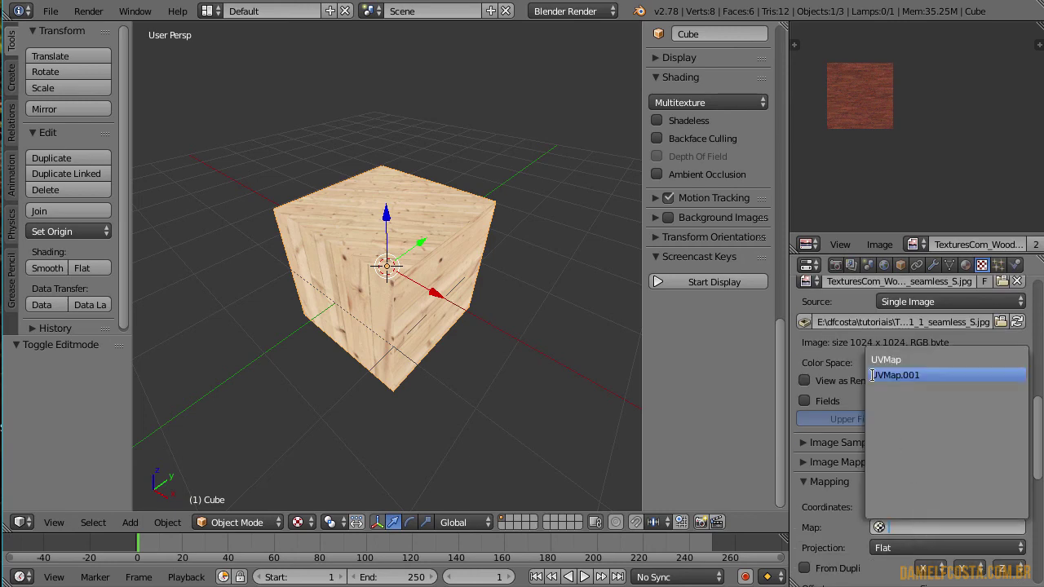
click(892, 359)
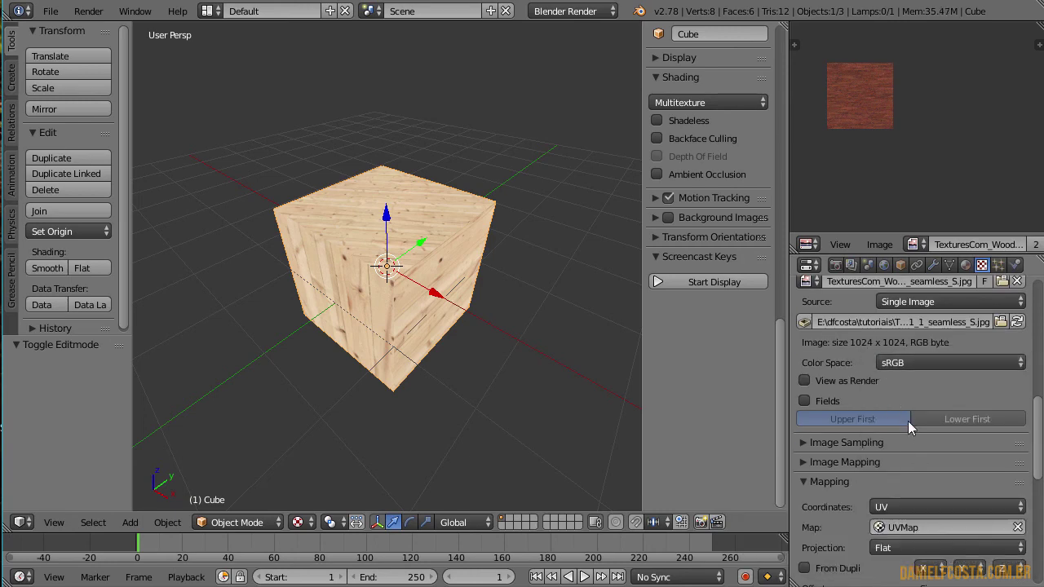
- Set the dark wood material's texture to use UVMap.001 as its mapping coordinates, and render the cube to check the result
scroll(908, 421, up, 14)
click(966, 265)
click(894, 342)
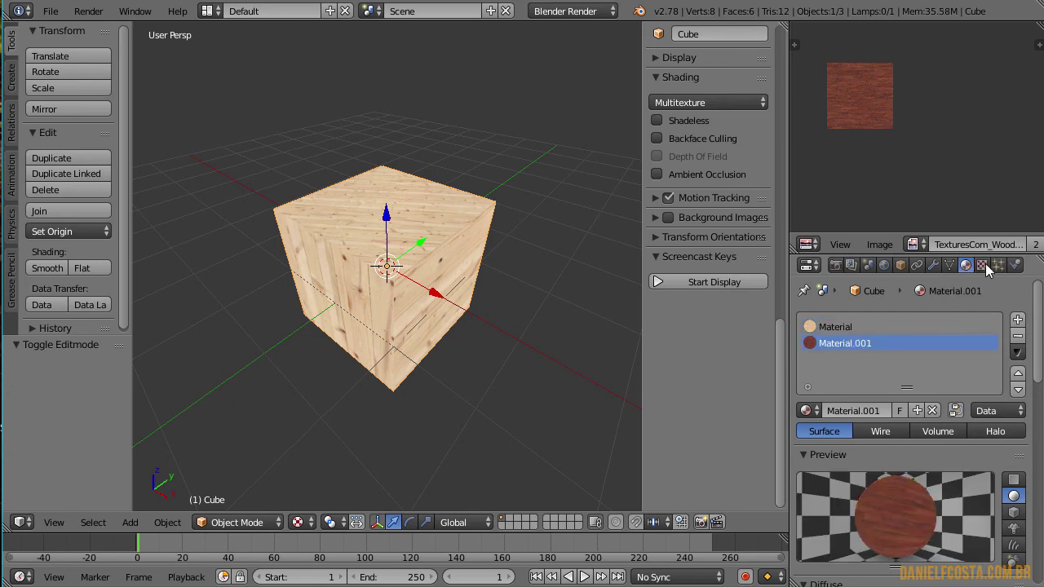
click(982, 264)
scroll(935, 504, down, 5)
scroll(934, 510, down, 4)
click(944, 463)
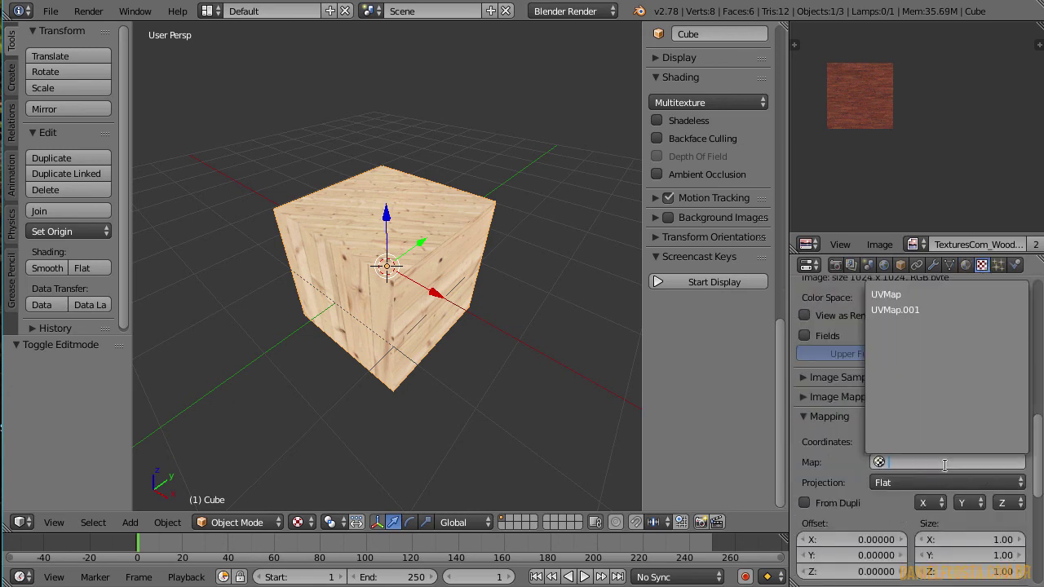
click(916, 310)
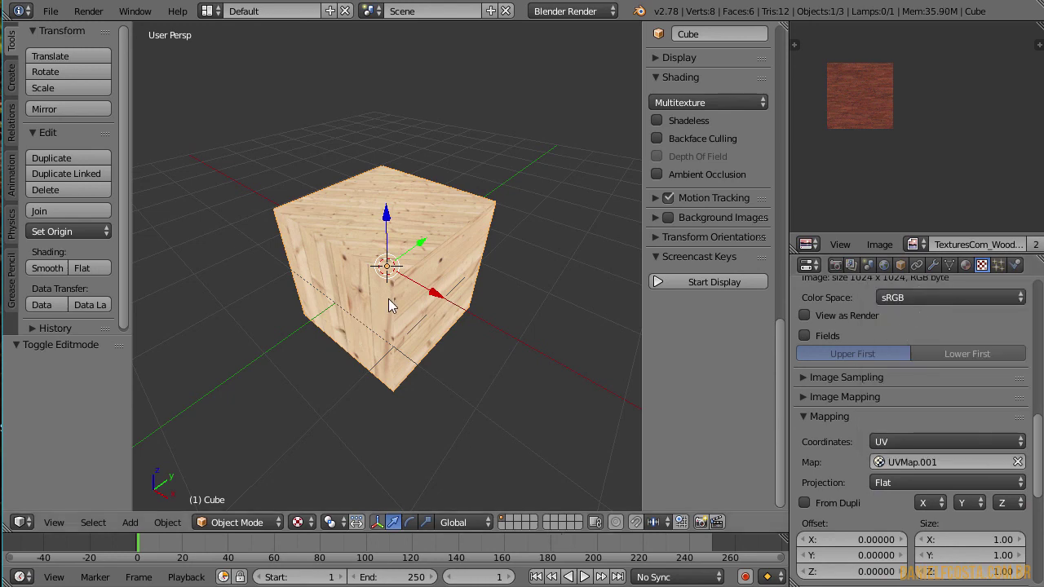
key(F12)
key(Escape)
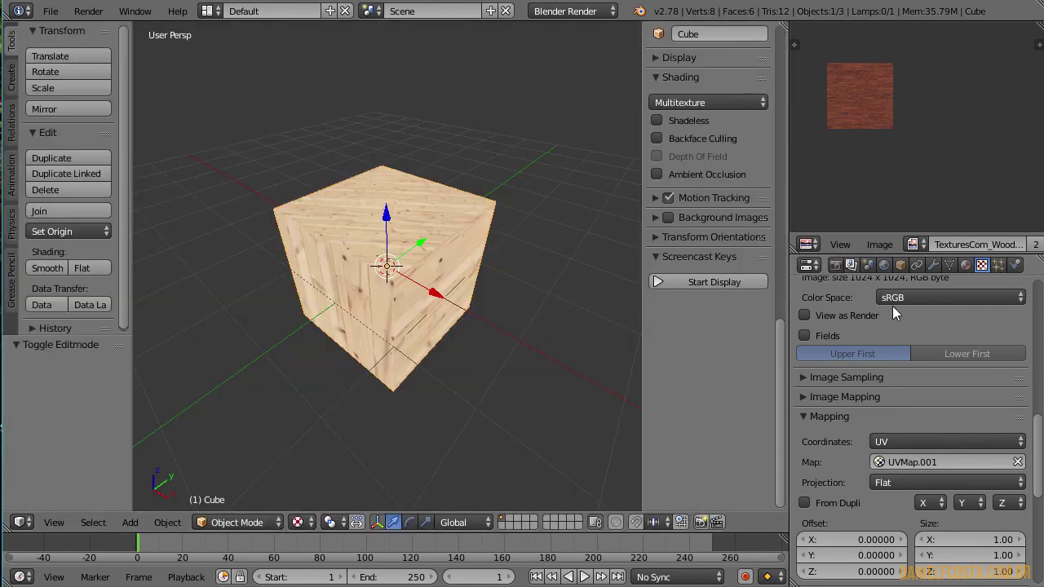
- Make UVMap.001 active and, in Edit Mode, rotate the two side faces' UVs by about 71°
click(951, 265)
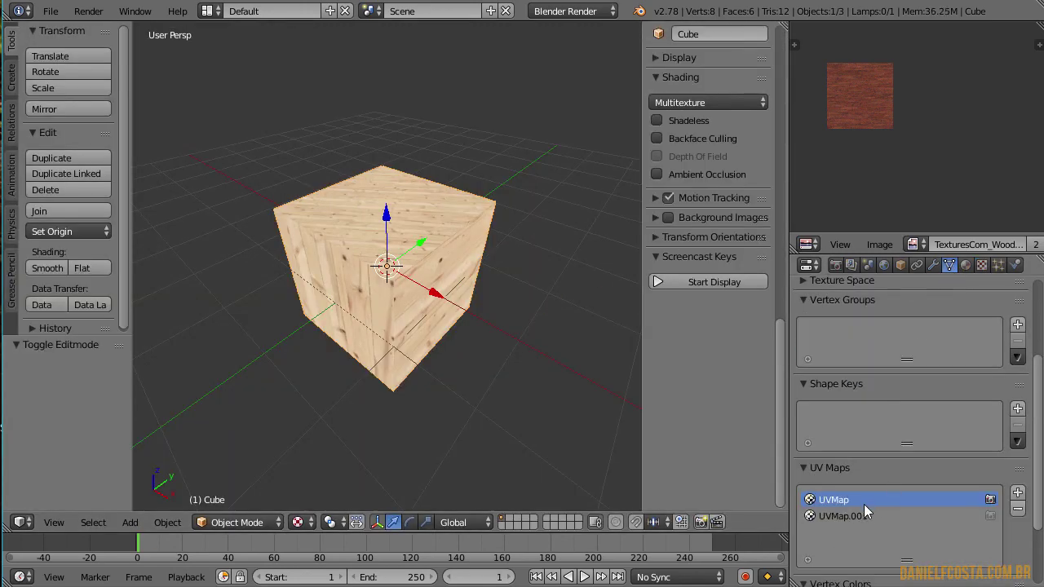
click(864, 512)
key(Tab)
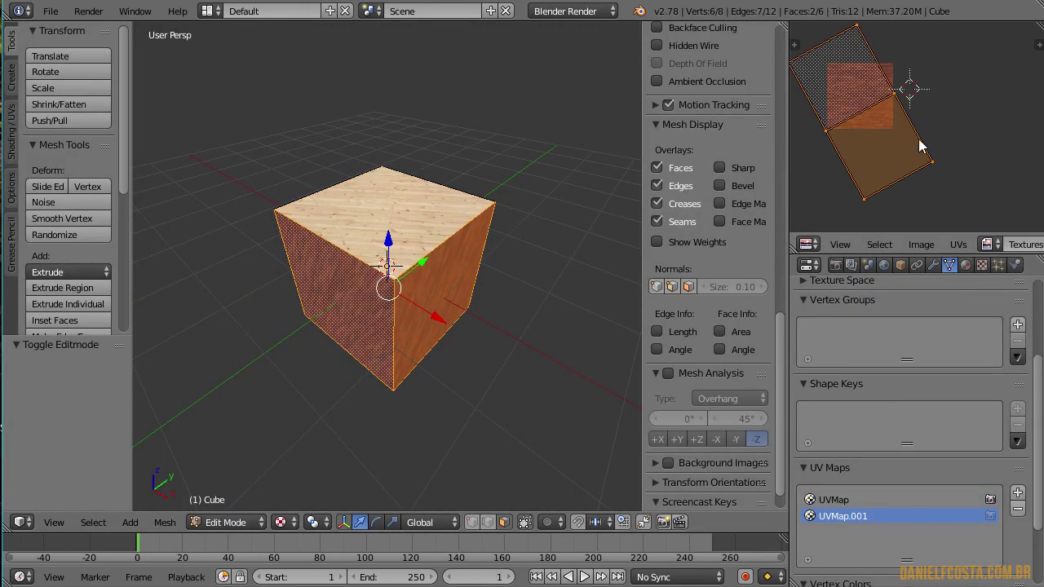
key(r)
click(904, 178)
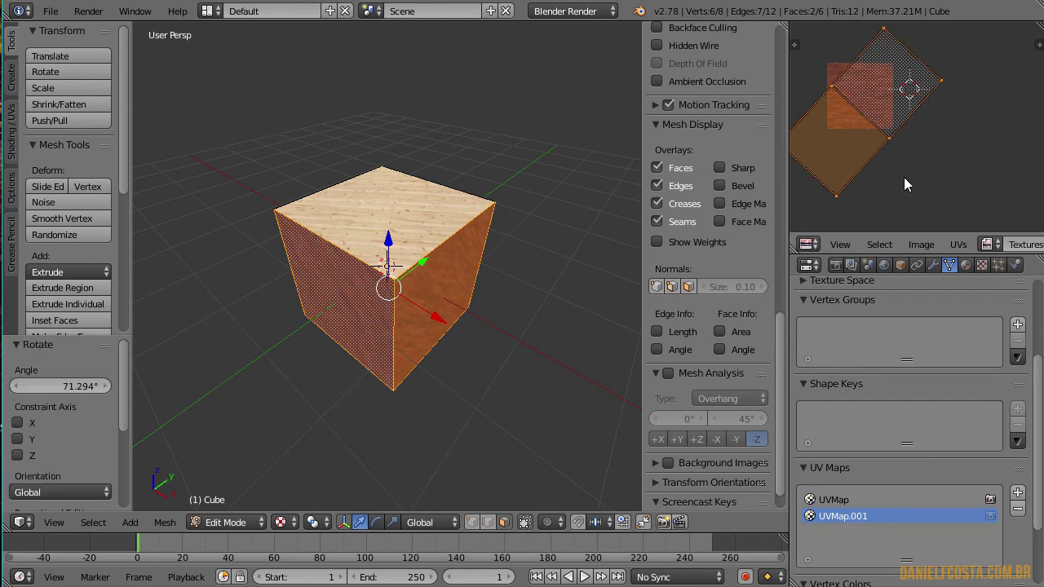
- Review the UV map assignment in the dark wood texture's mapping settings
click(982, 264)
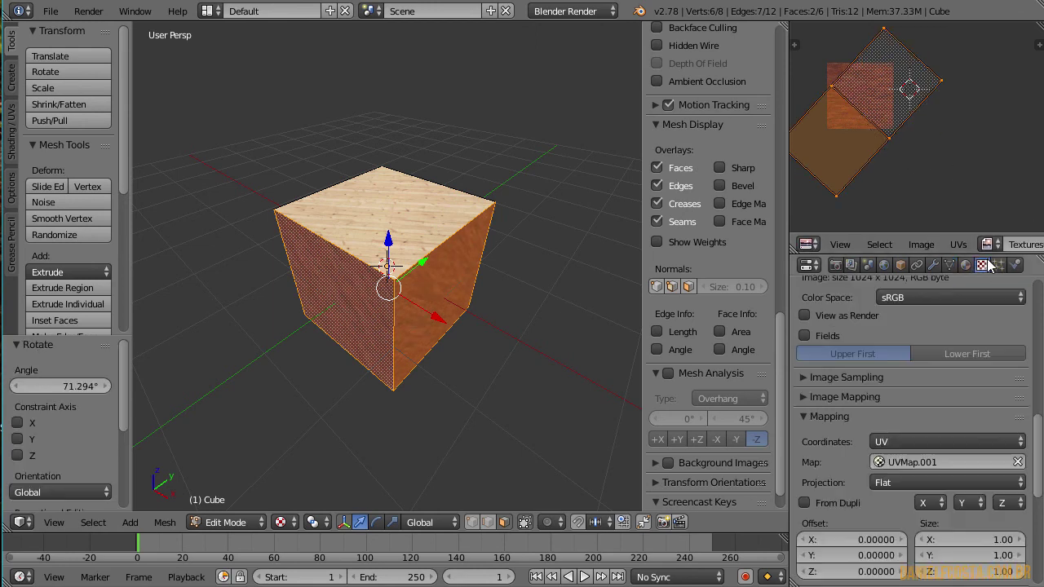
scroll(908, 453, down, 6)
scroll(965, 370, up, 3)
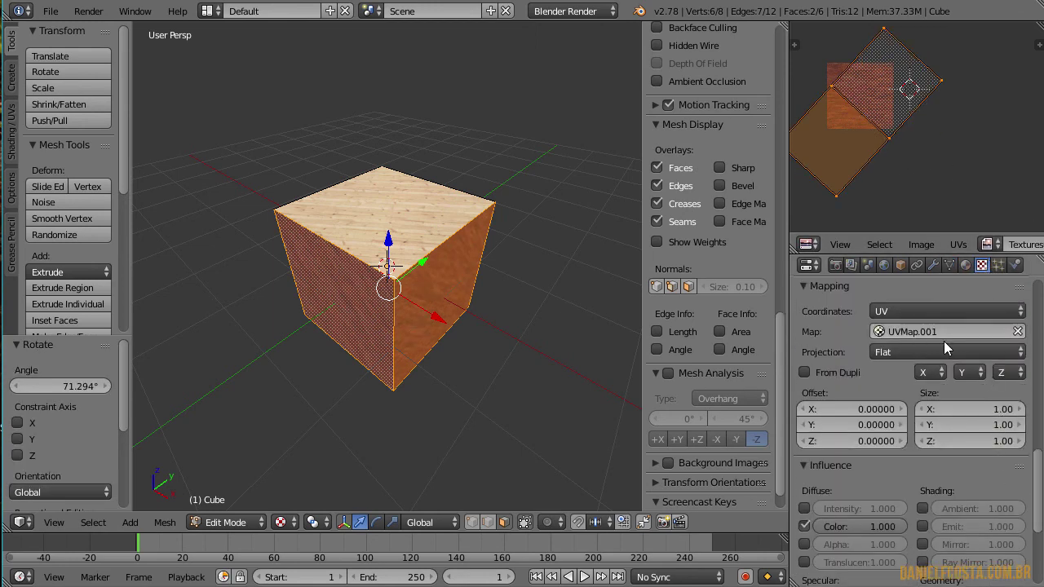